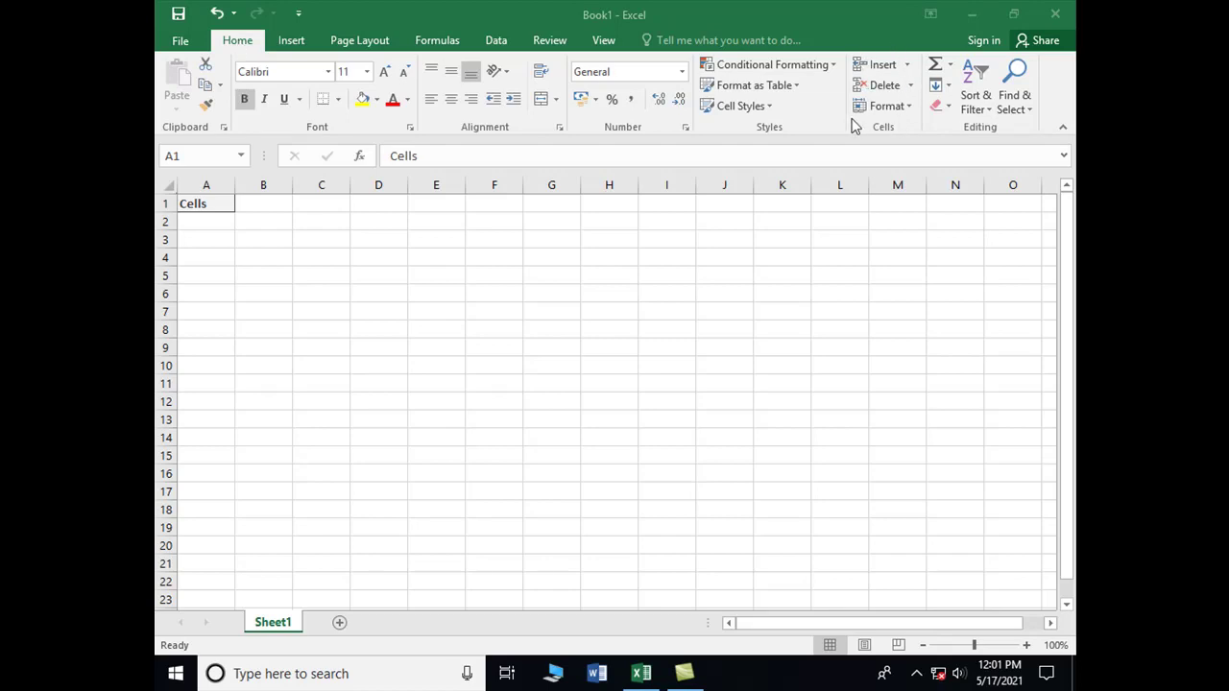
Step: Review the available options for inserting, deleting and formatting cells
left_click(909, 69)
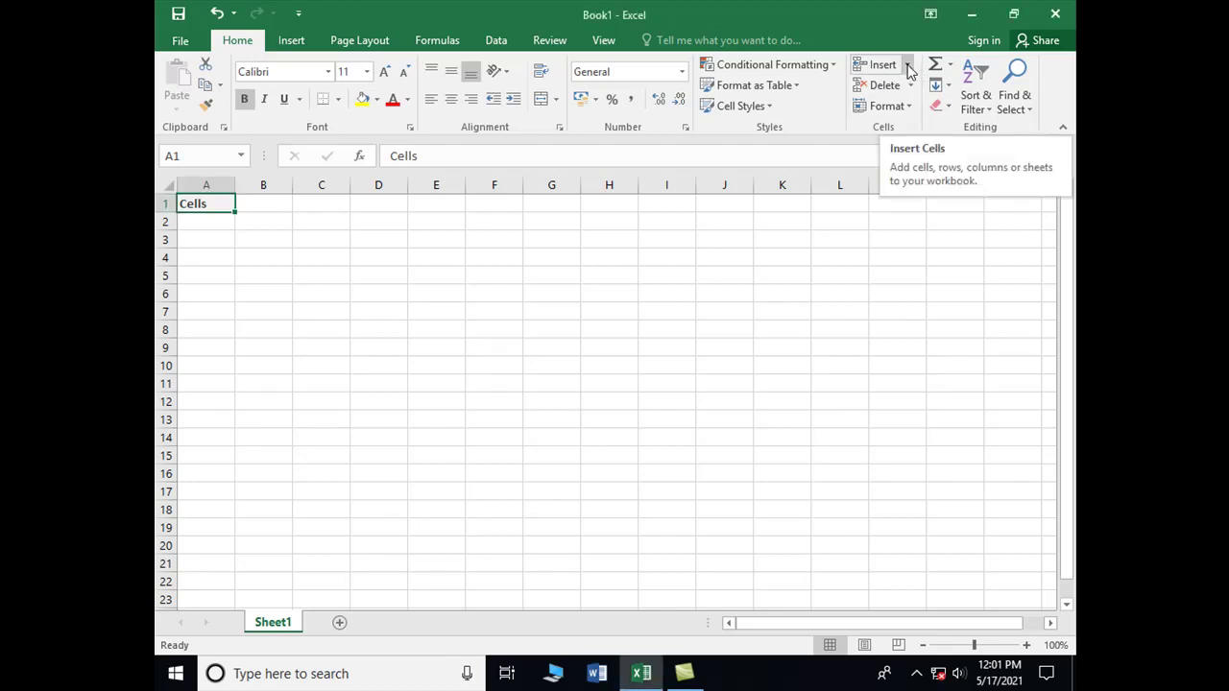
left_click(908, 68)
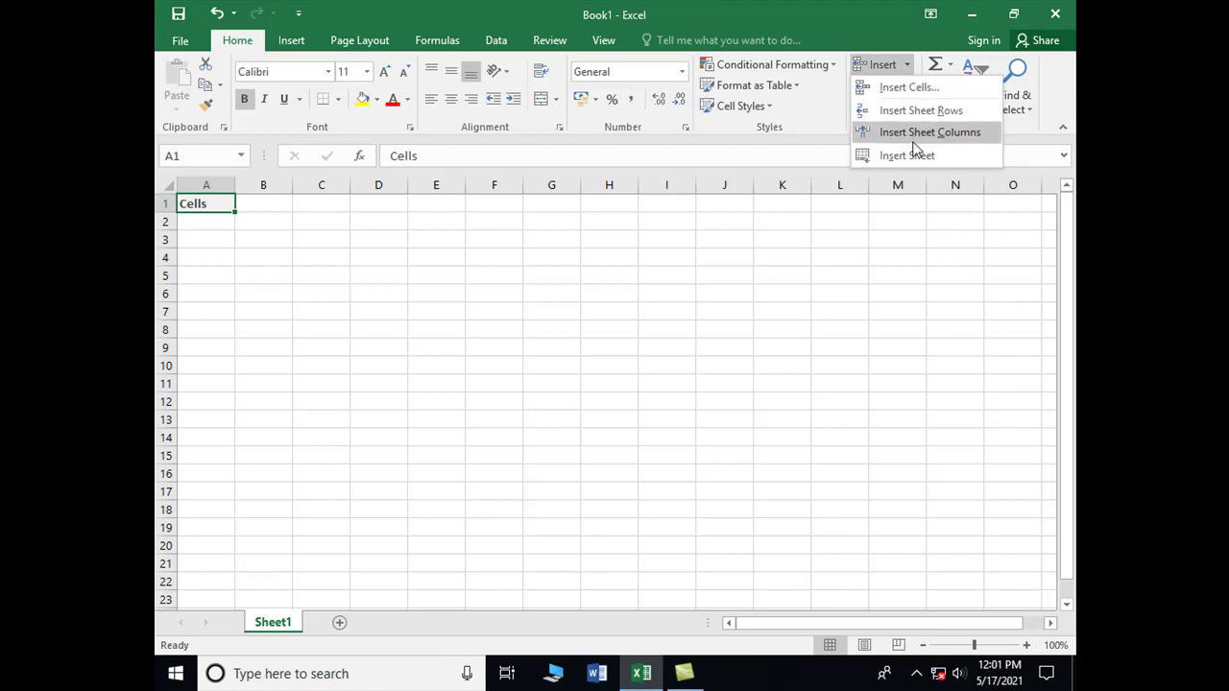
left_click(851, 288)
left_click(908, 88)
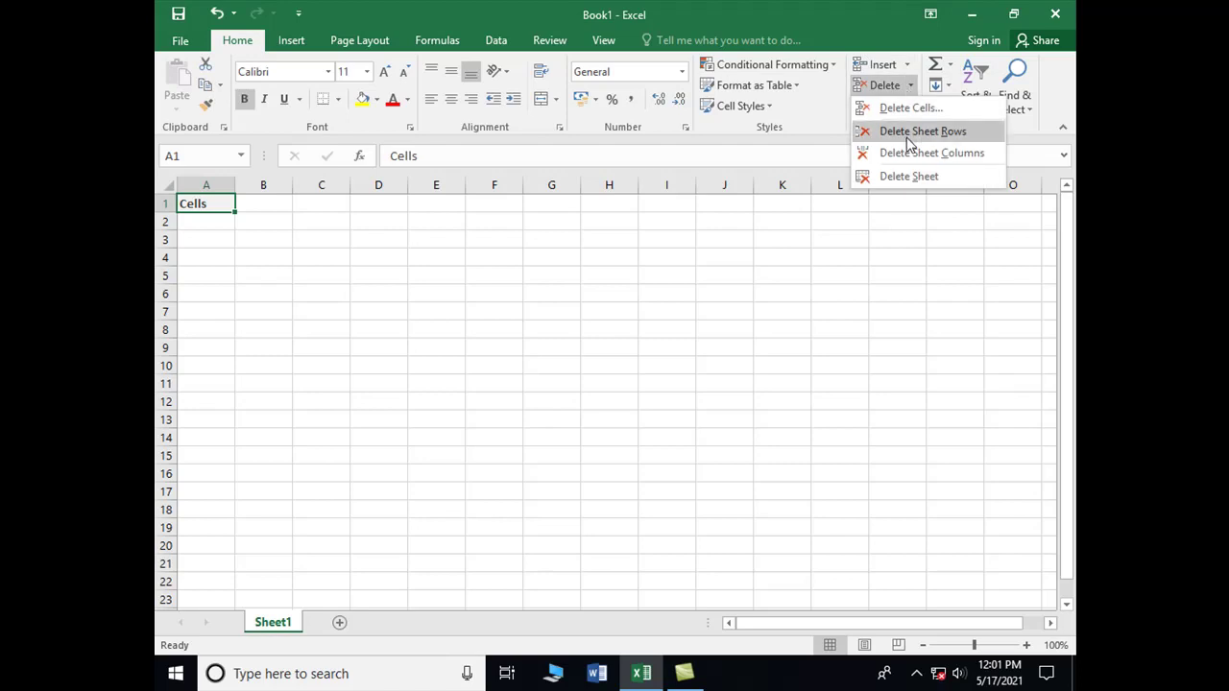
left_click(883, 245)
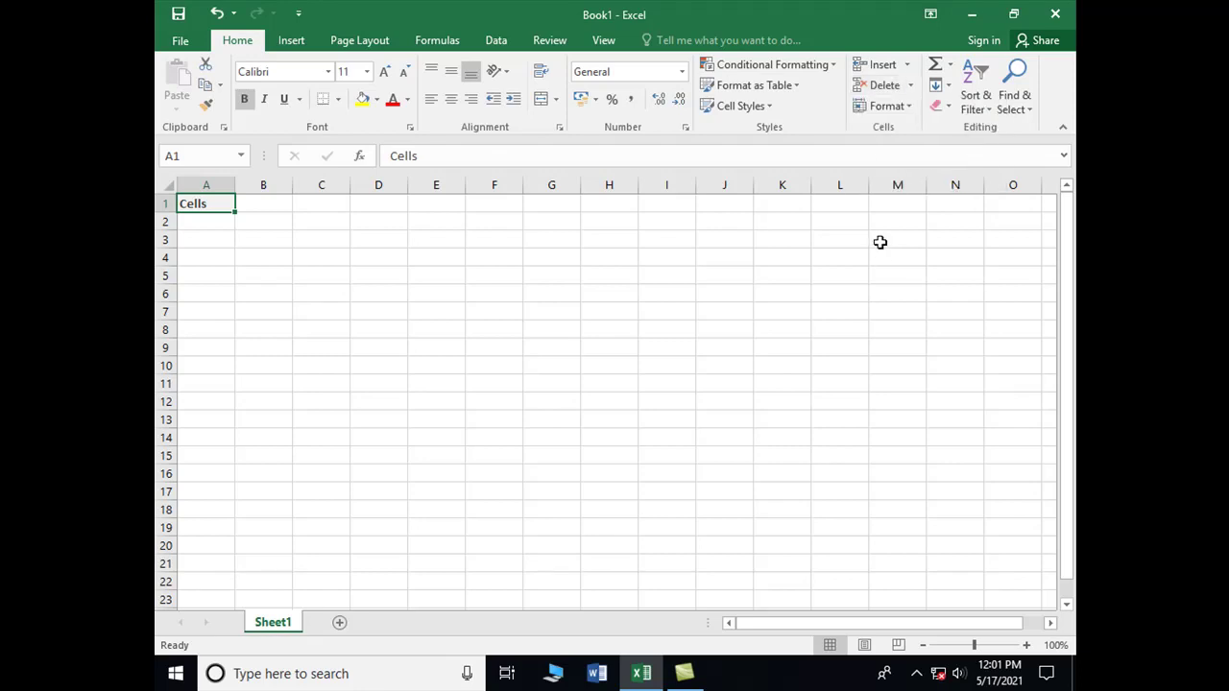
left_click(912, 112)
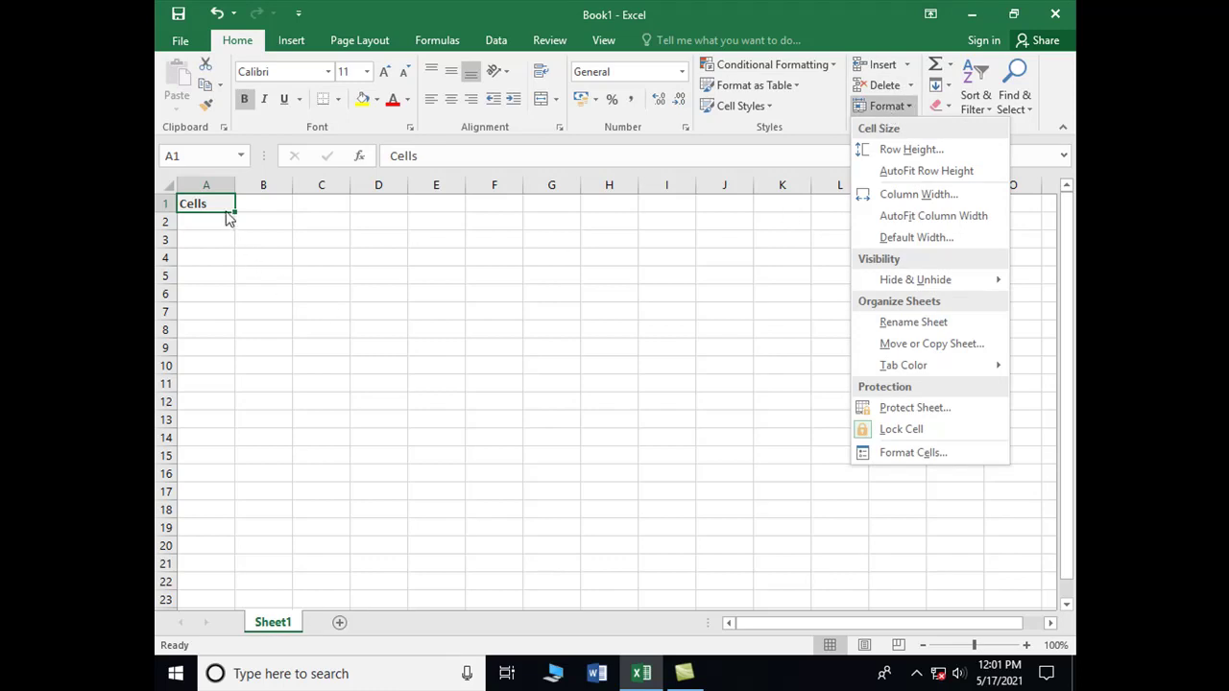
left_click(280, 228)
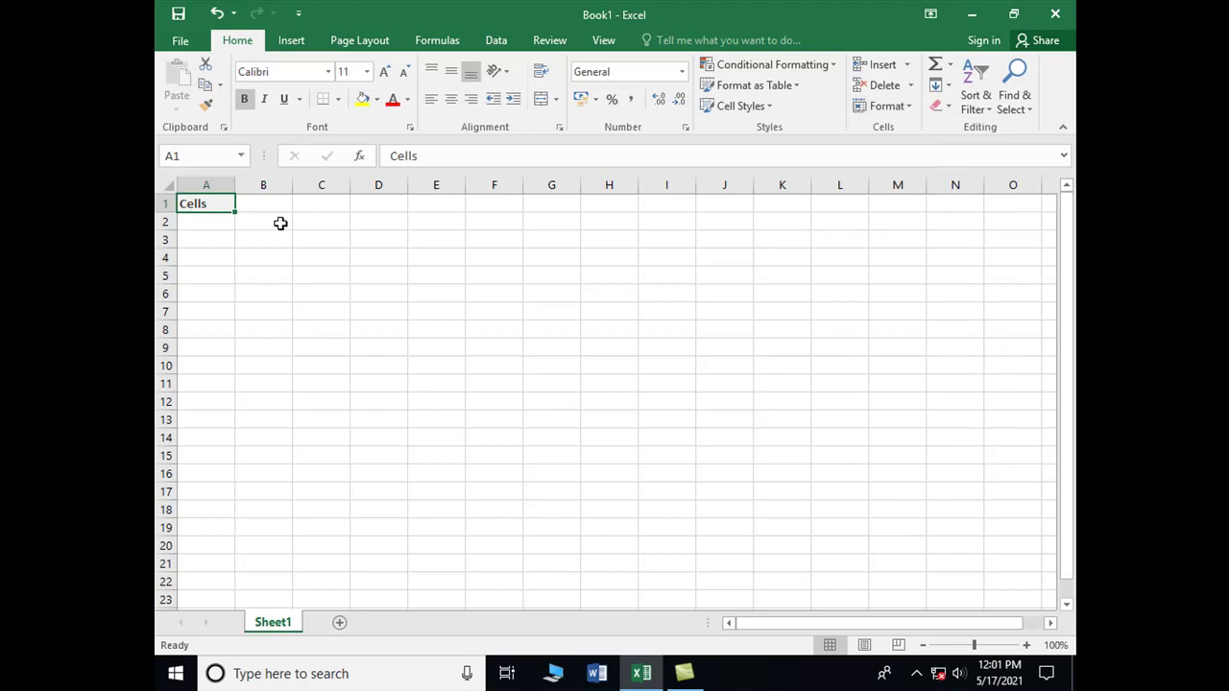
left_click(338, 223)
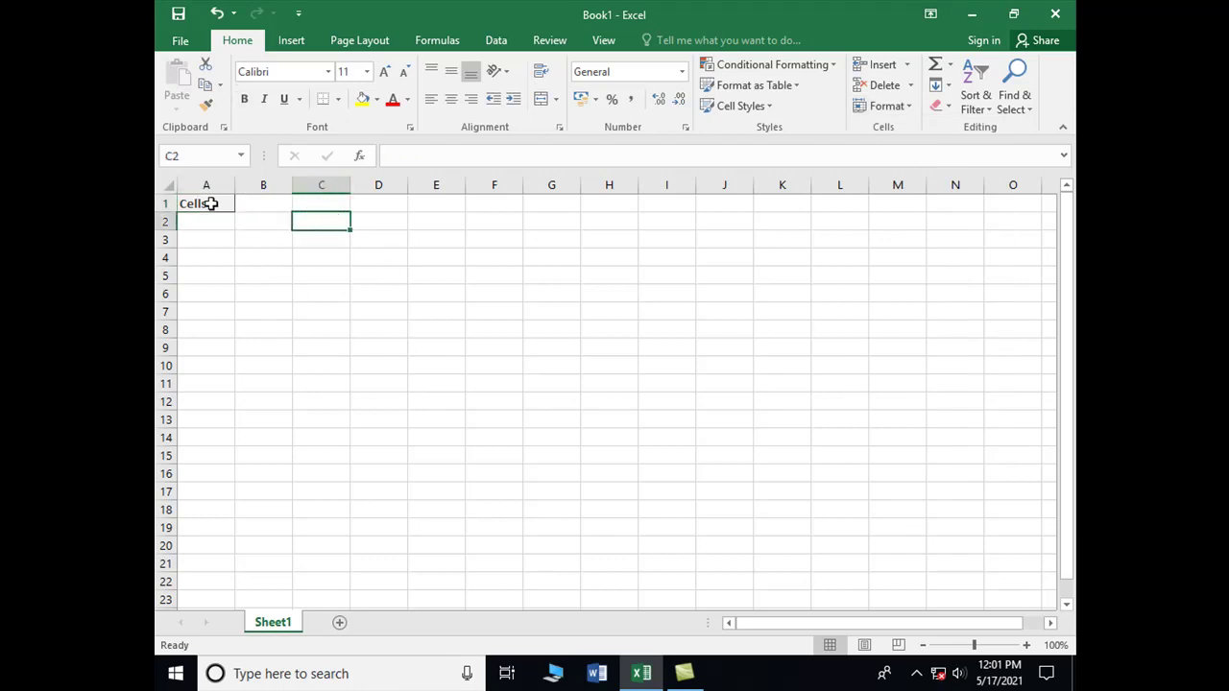
Step: Add a new worksheet and enter the headings Name, Age and Marks in cells A1 to C1
left_click(340, 623)
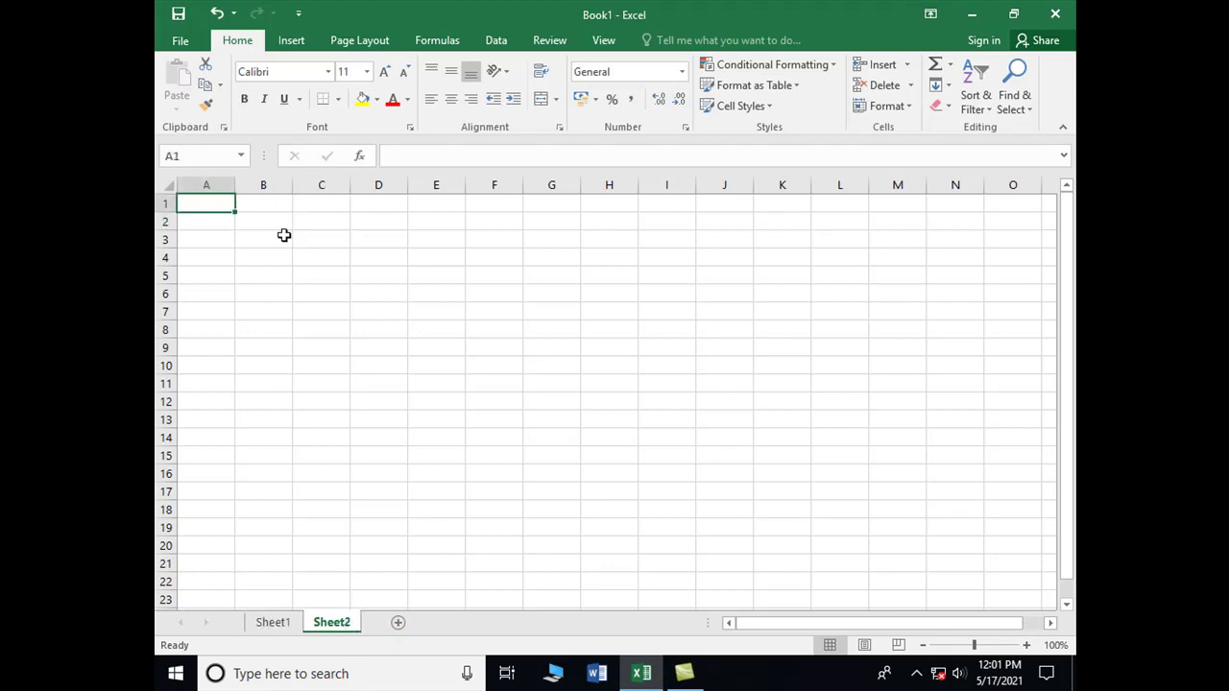
type("Name")
key("Tab")
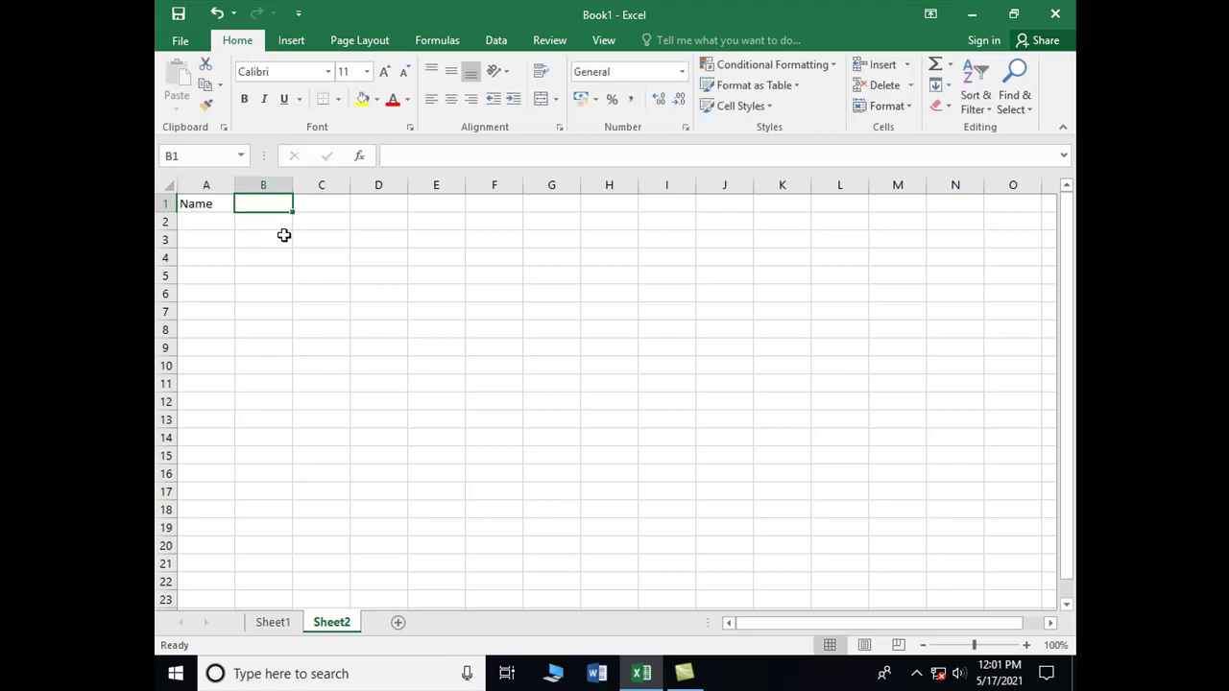
type("Age")
key("Tab")
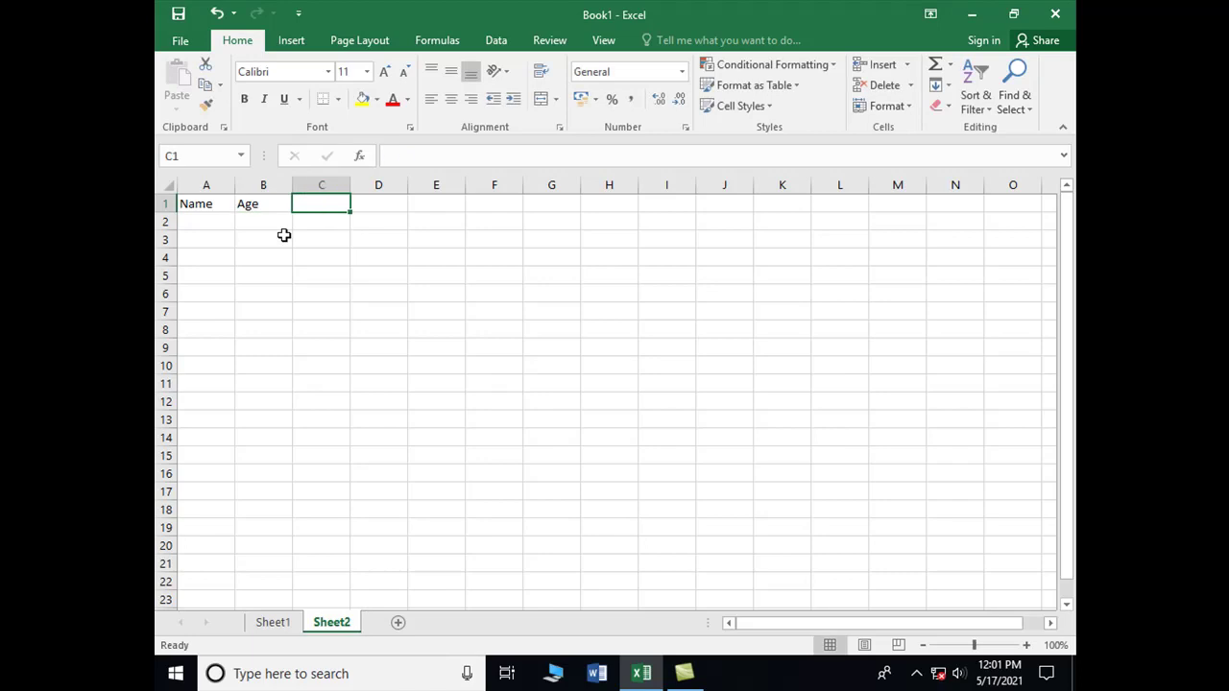
type("Marks")
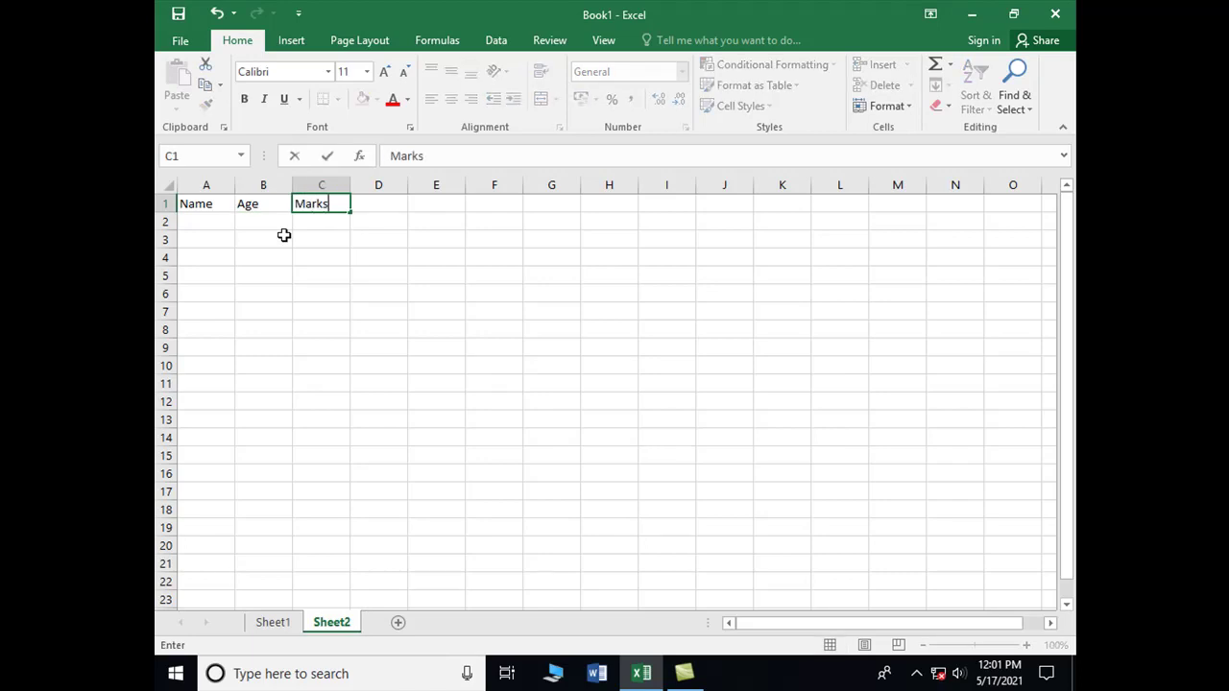
key("Return")
Step: Enter the three students' first names below the Name heading in cells A2 to A4
key("Left")
key("Left")
type("Inam")
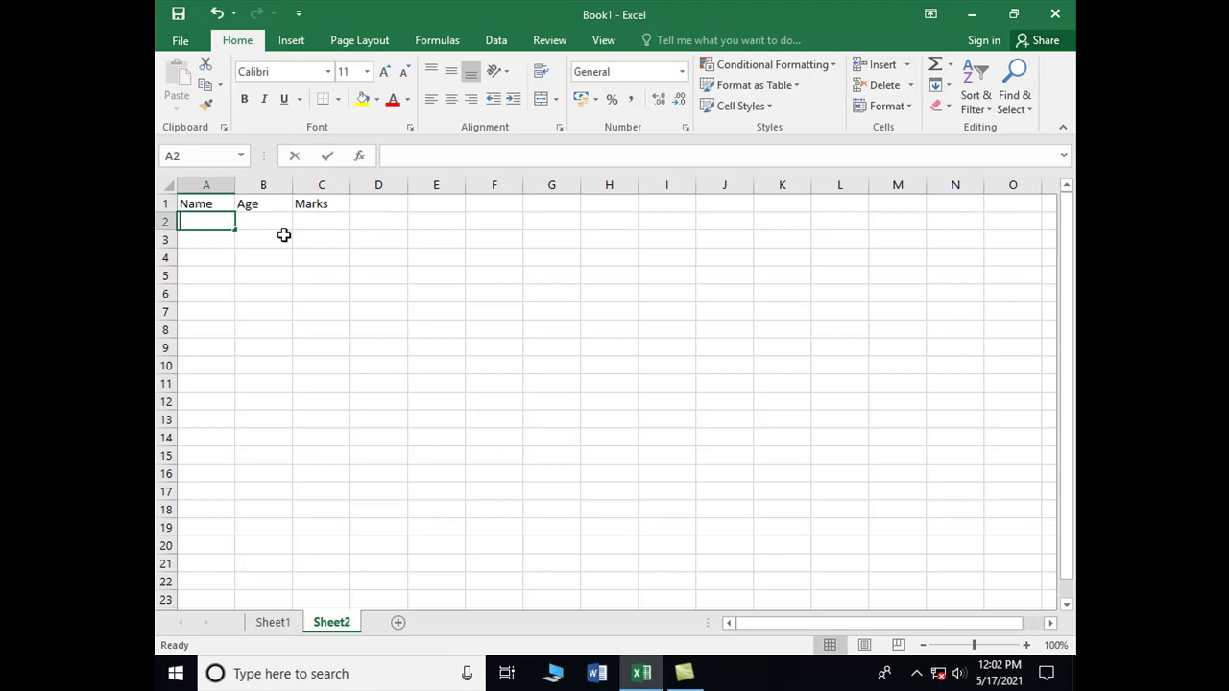
key("Tab")
key("Left")
key("Down")
type("Zain")
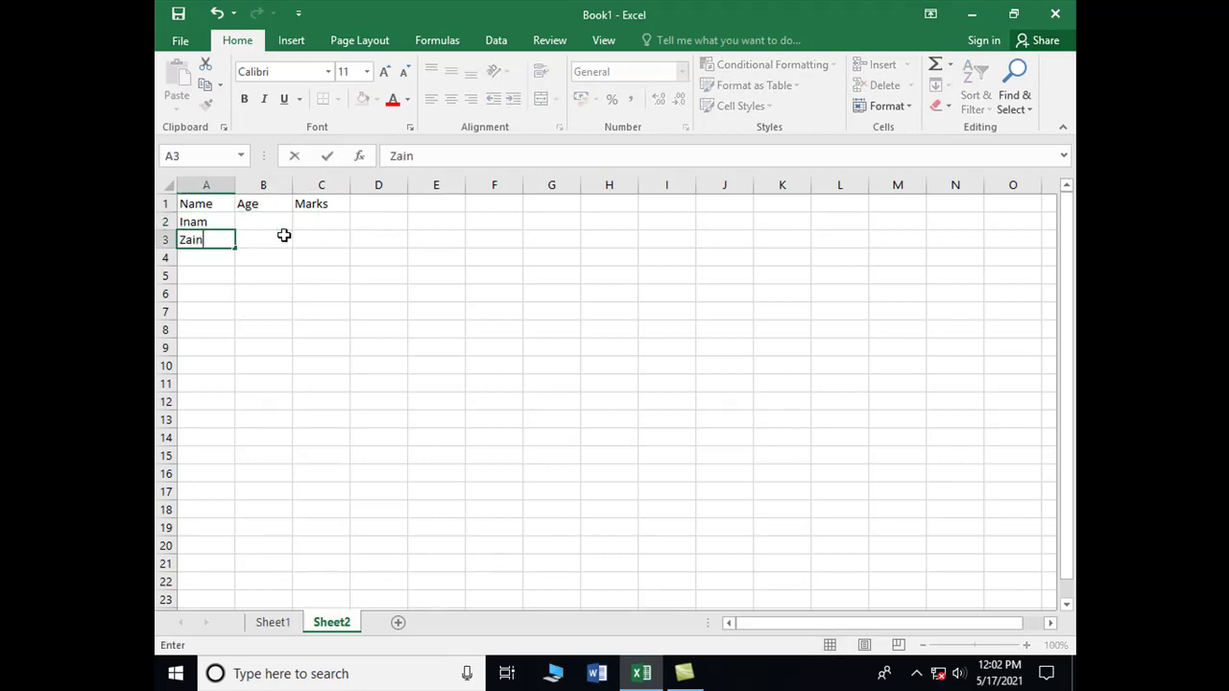
key("Return")
type("Qam")
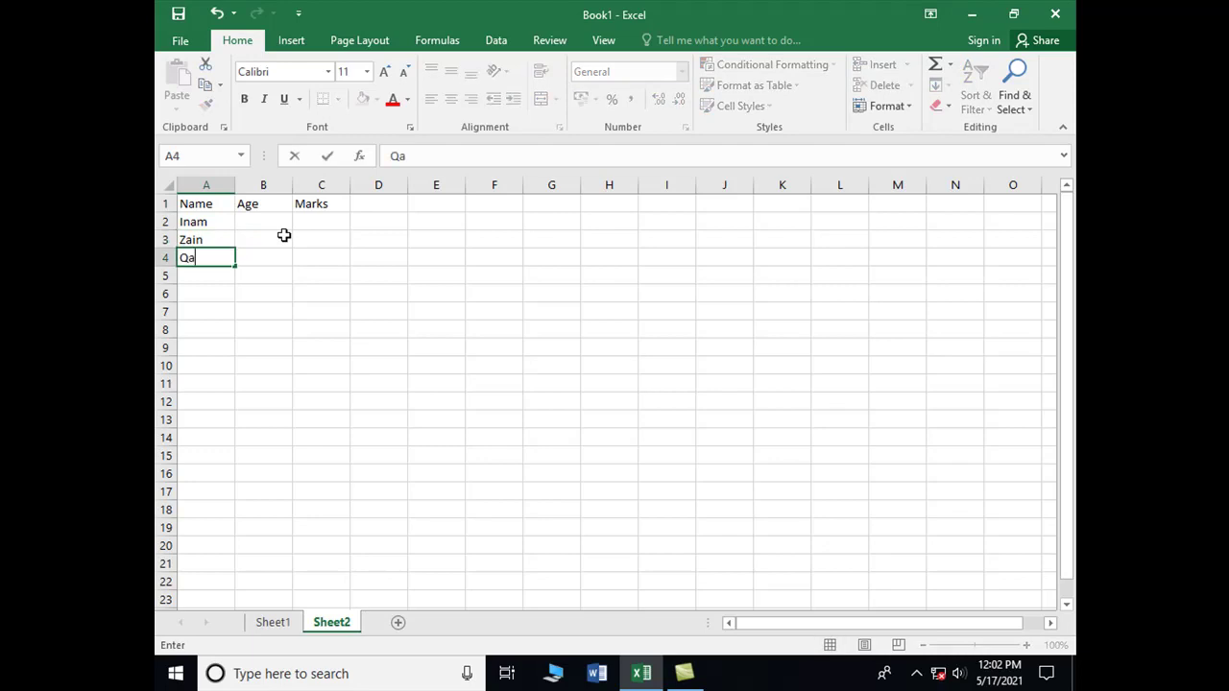
key("BackSpace")
type("mar")
key("Return")
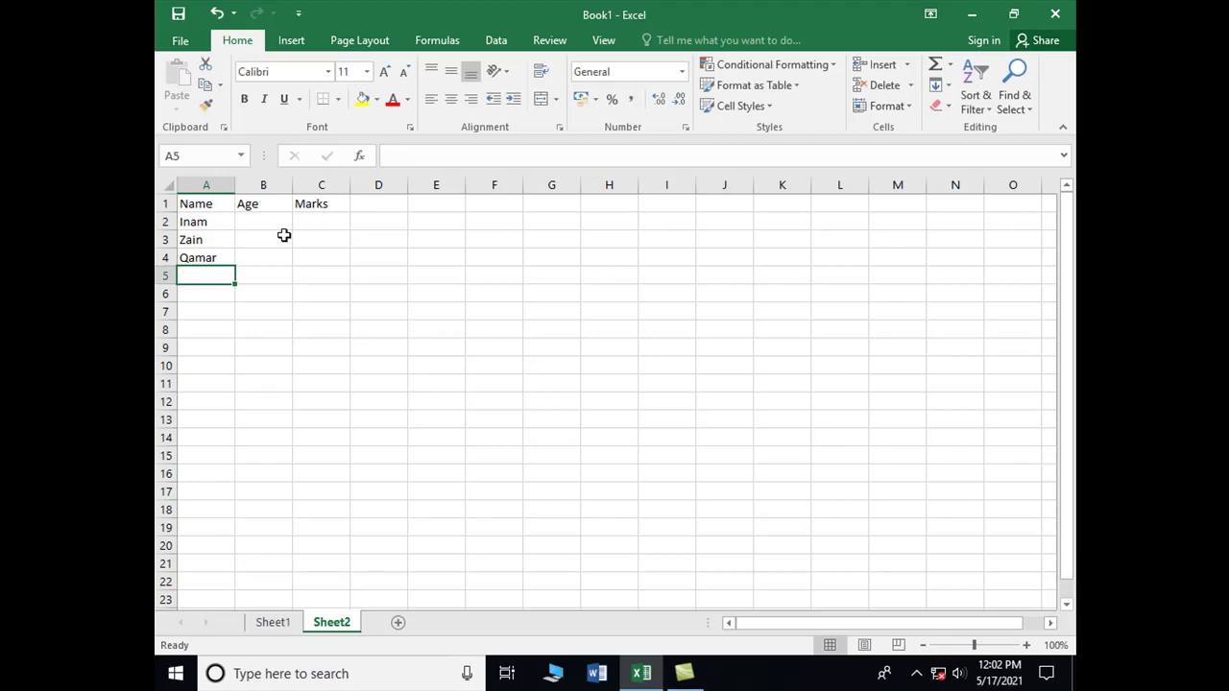
Step: Fill in the ages 23, 21 and 10 for the three students in cells B2 to B4
left_click_drag(974, 646, 995, 646)
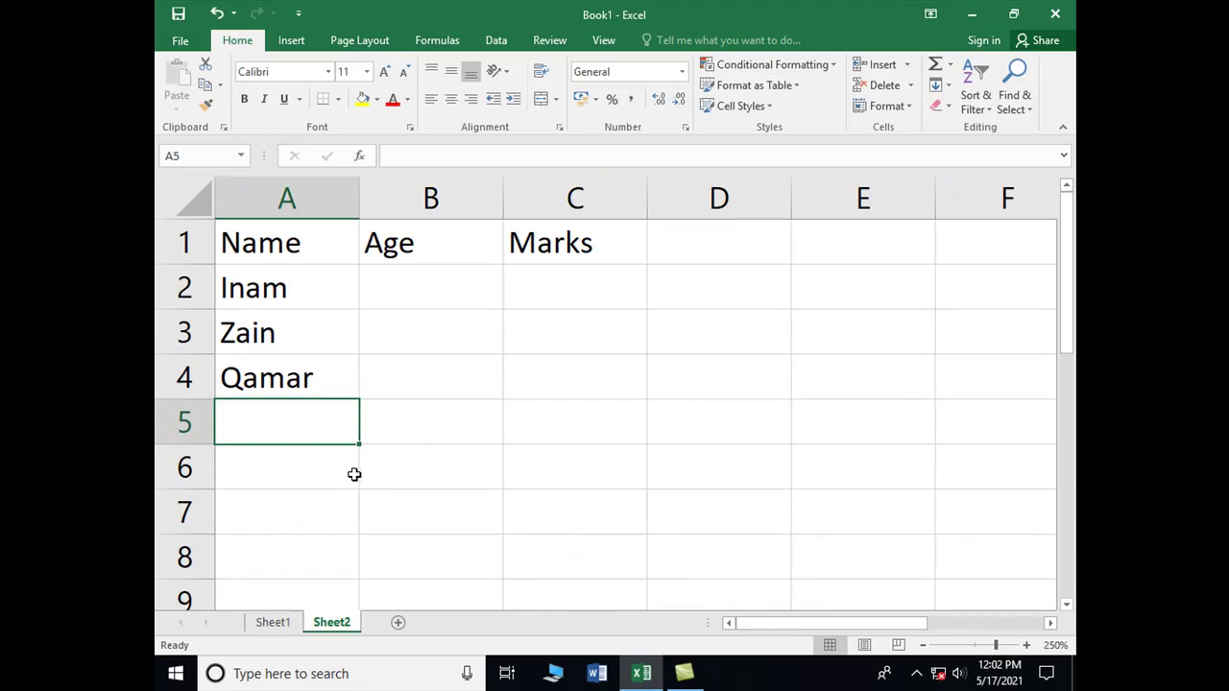
key("Up")
key("Up")
key("Up")
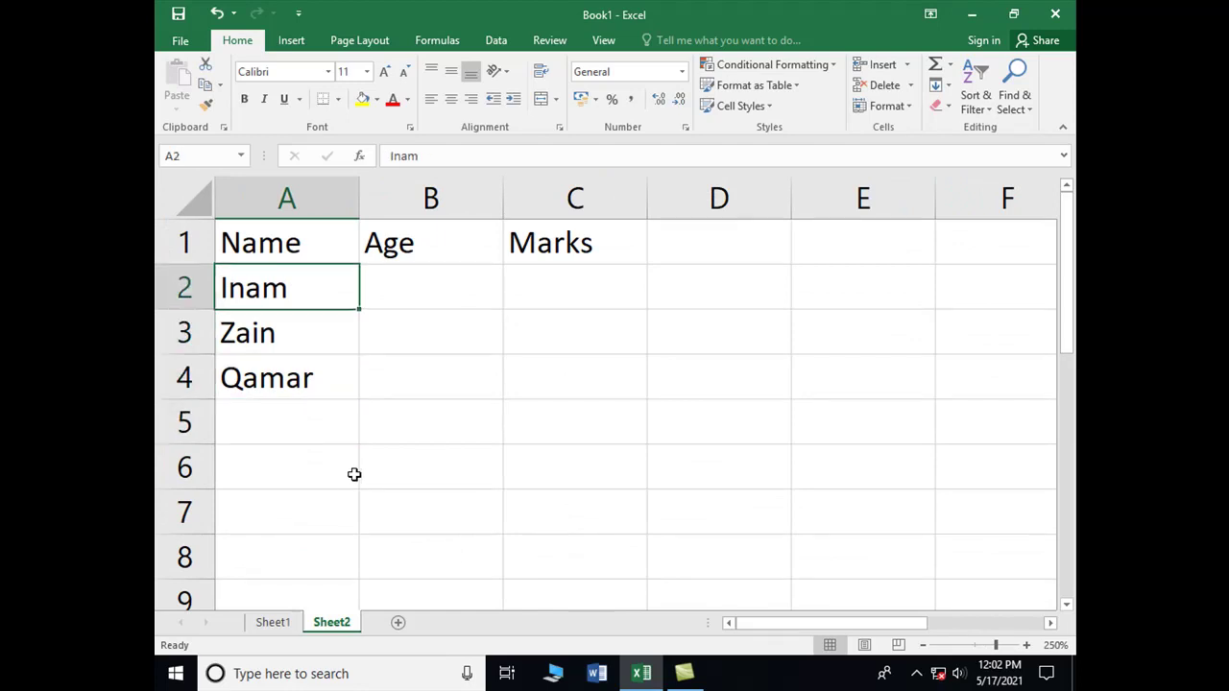
key("Right")
type("23")
key("Return")
type("21")
key("Return")
type("10")
Step: Fill in the marks 234, 321 and 334 for the three students in cells C2 to C4
key("Right")
key("Up")
key("Up")
type("234")
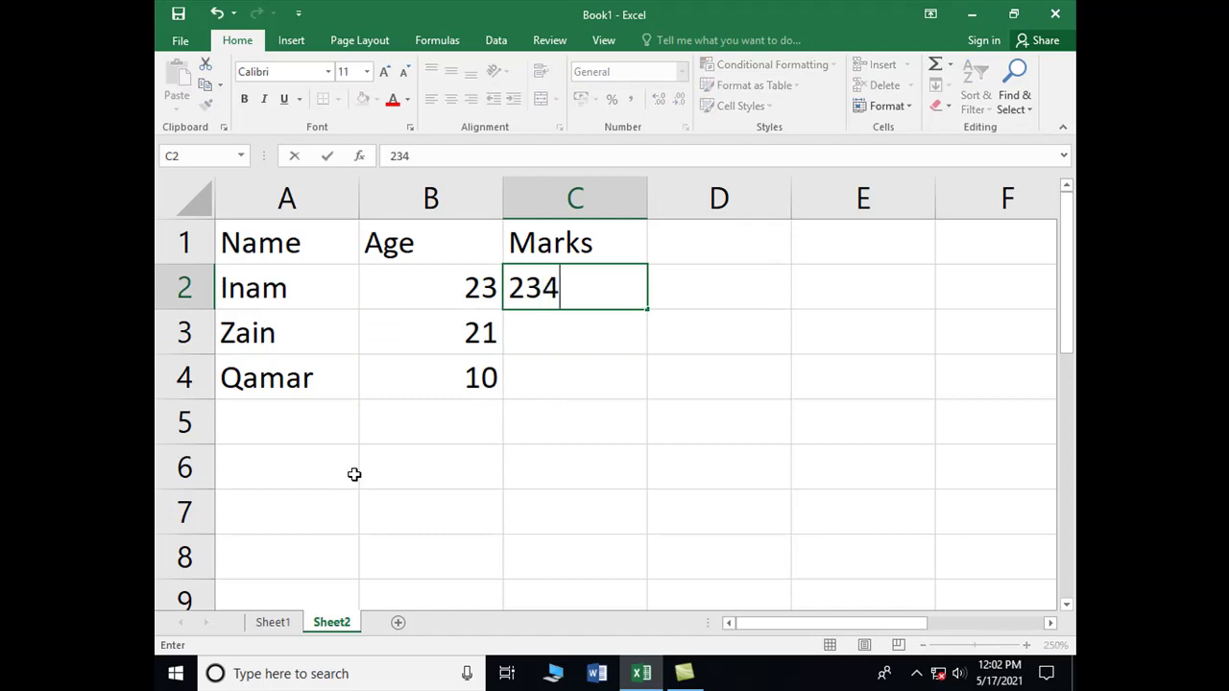
key("Return")
type("321")
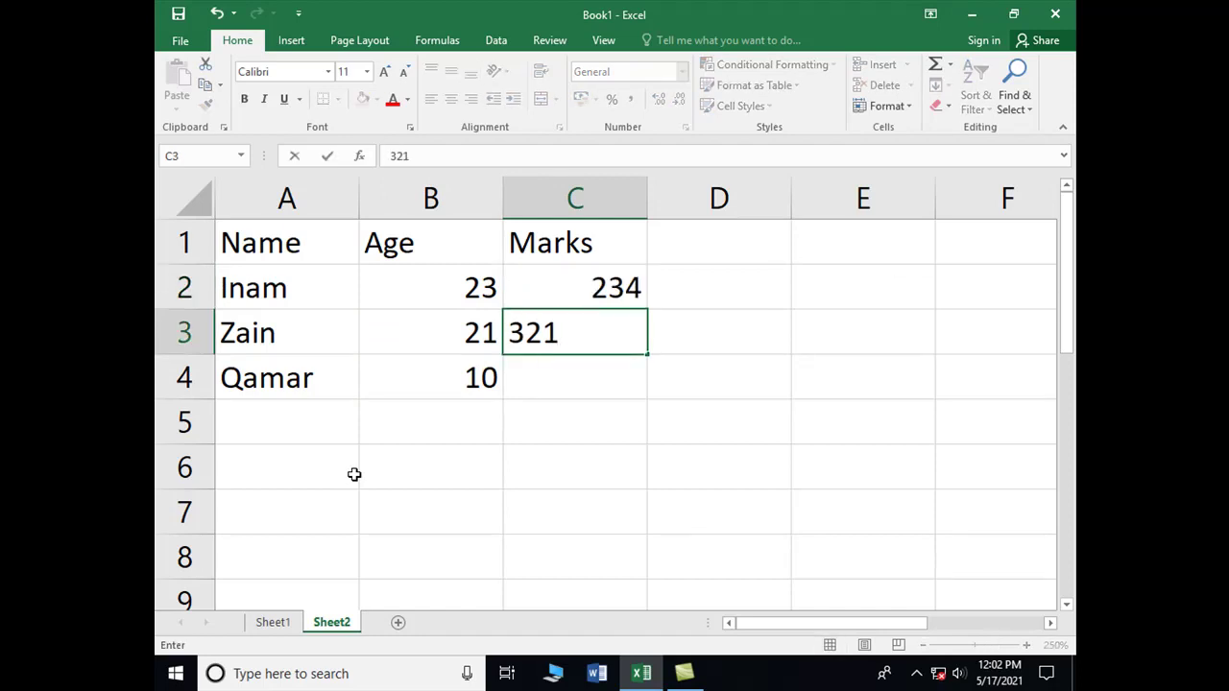
key("Return")
type("334")
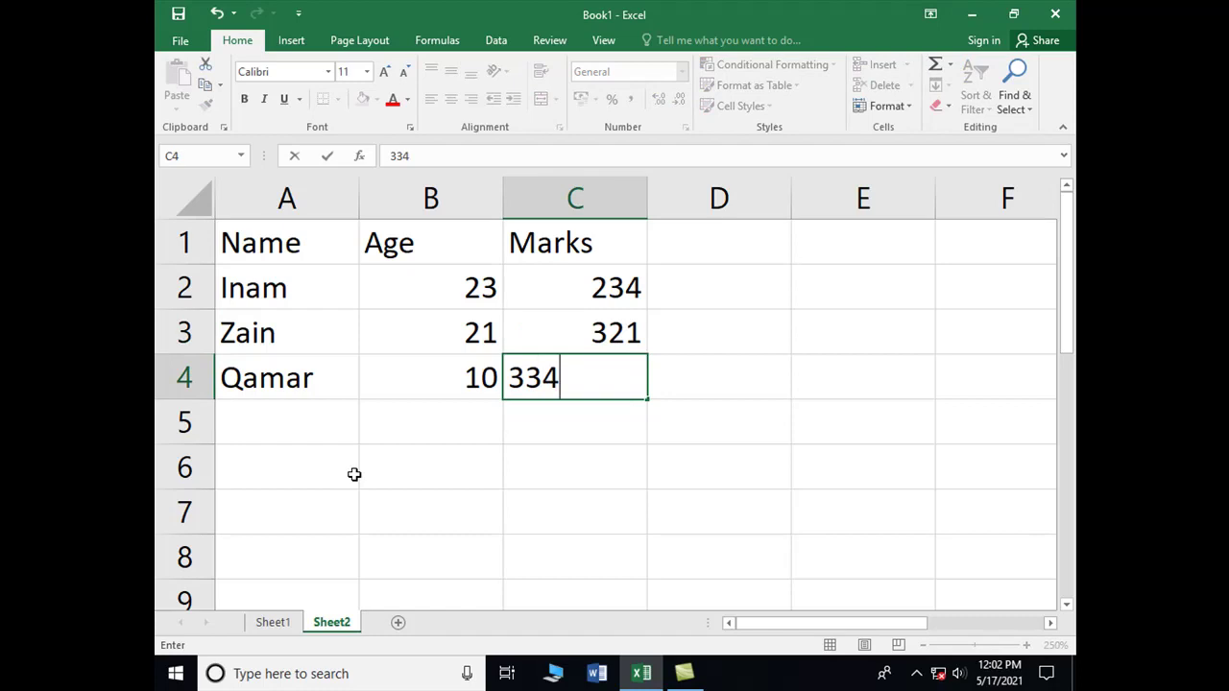
key("Return")
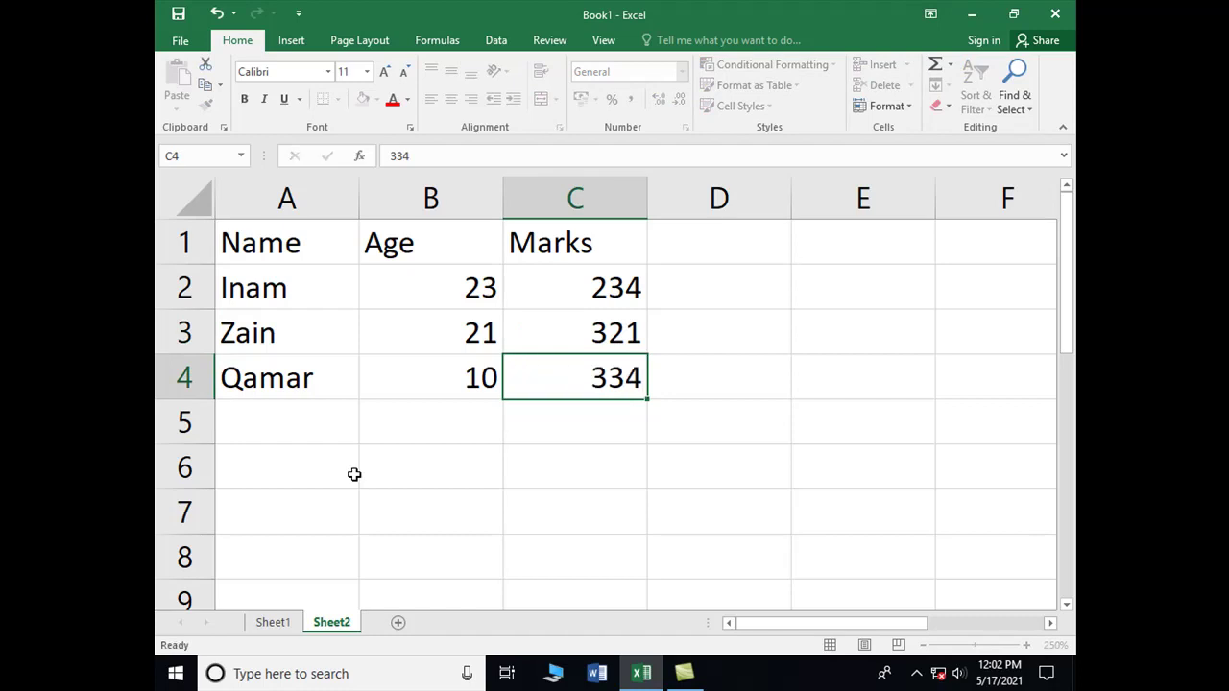
Step: Try replacing the Name heading in cell A1 with "Roll No", and undo the replacement
key("Up")
key("Up")
key("Up")
key("Up")
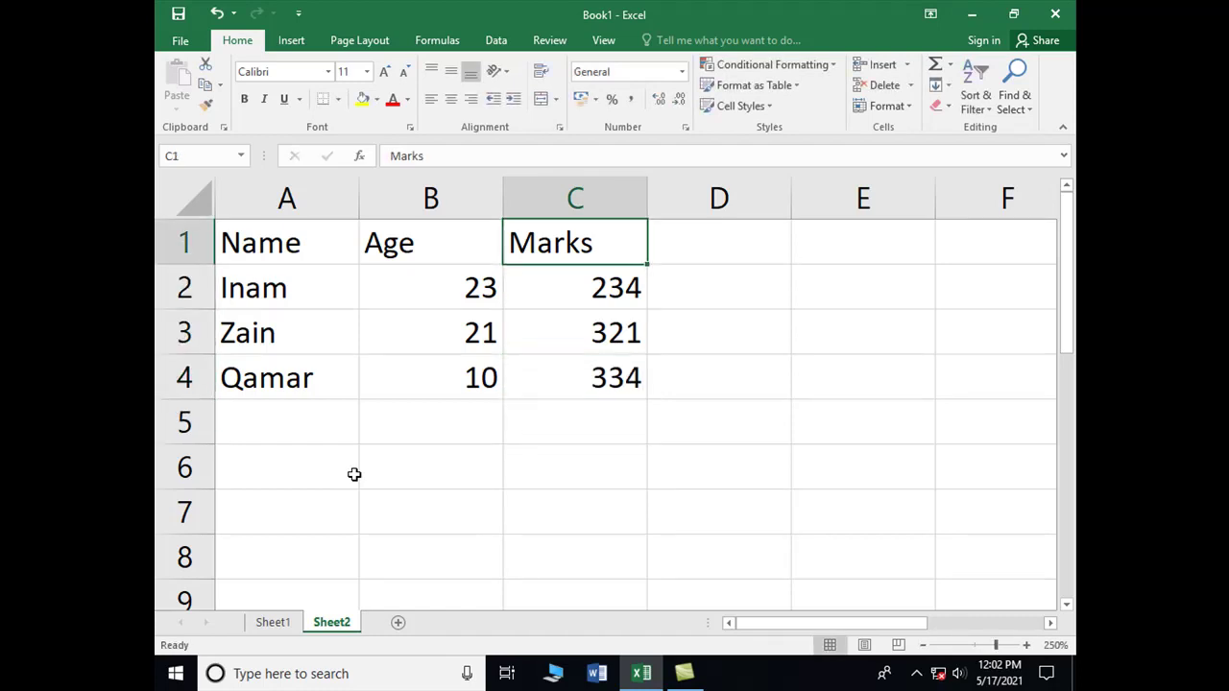
key("Left")
key("Left")
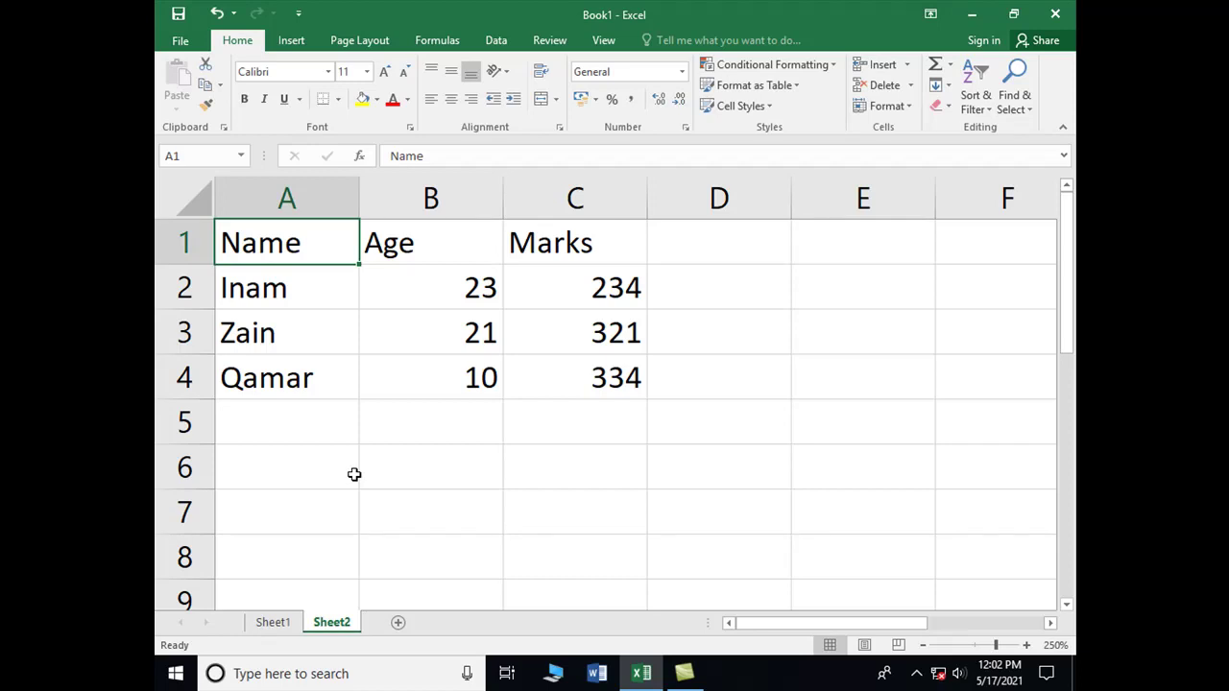
left_click(907, 65)
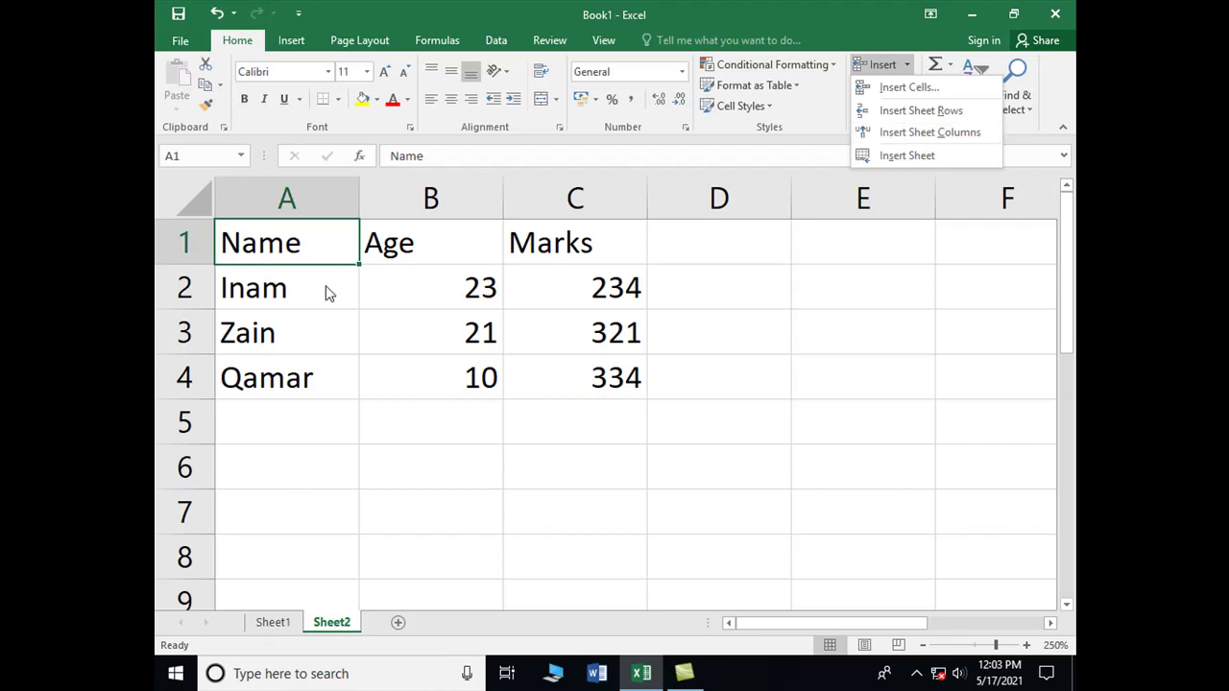
left_click(329, 250)
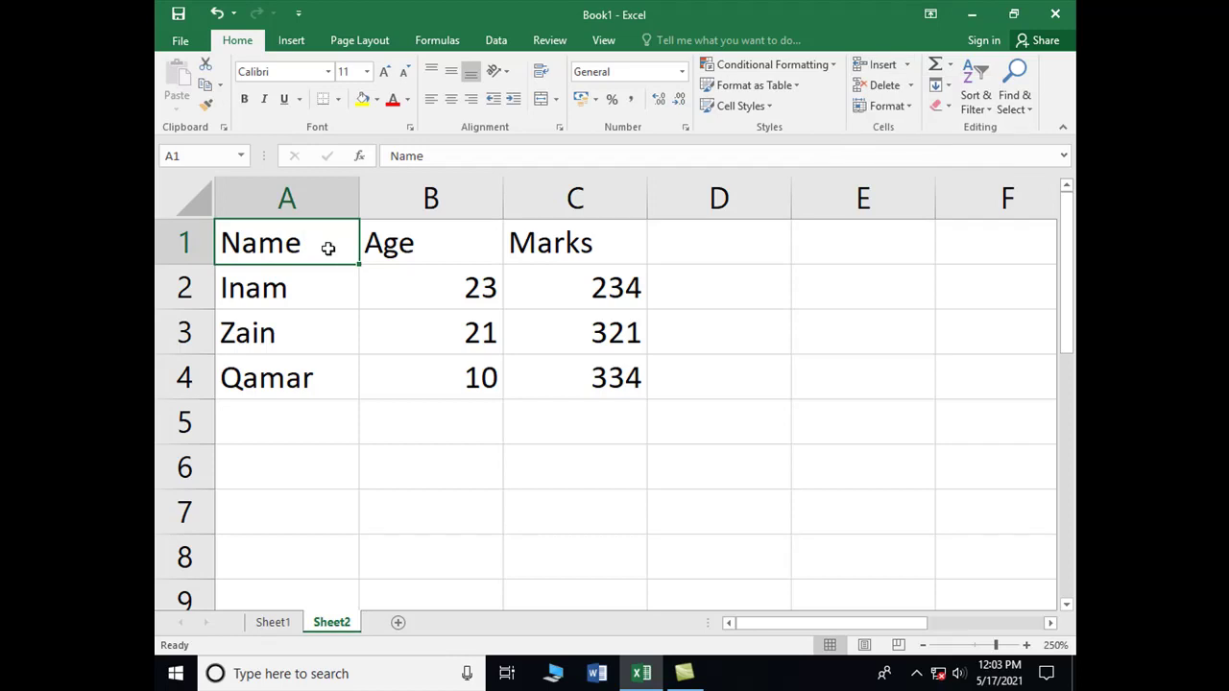
type("Roll No")
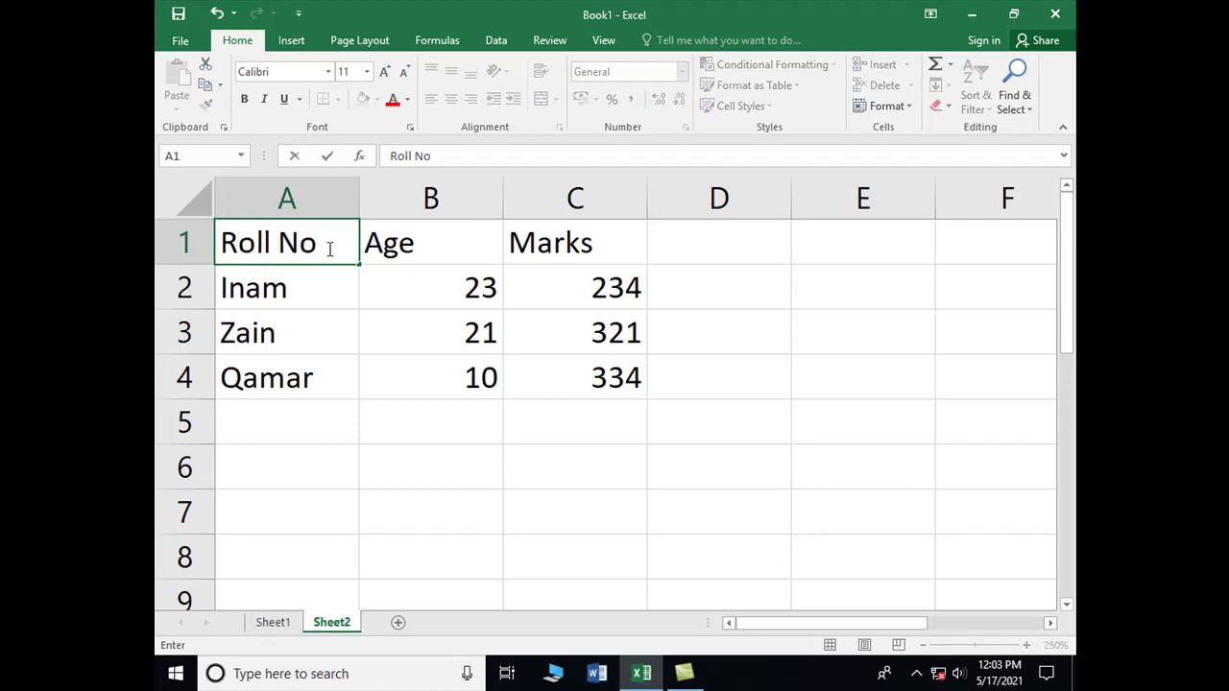
key("Return")
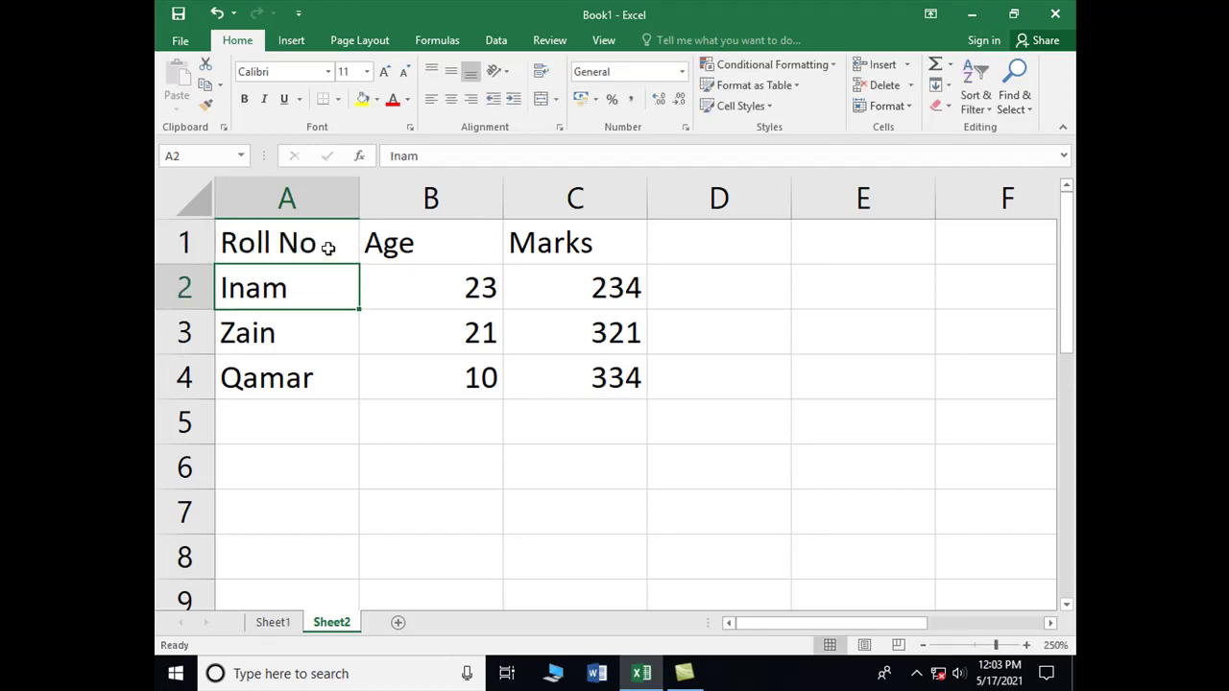
key("ctrl+z")
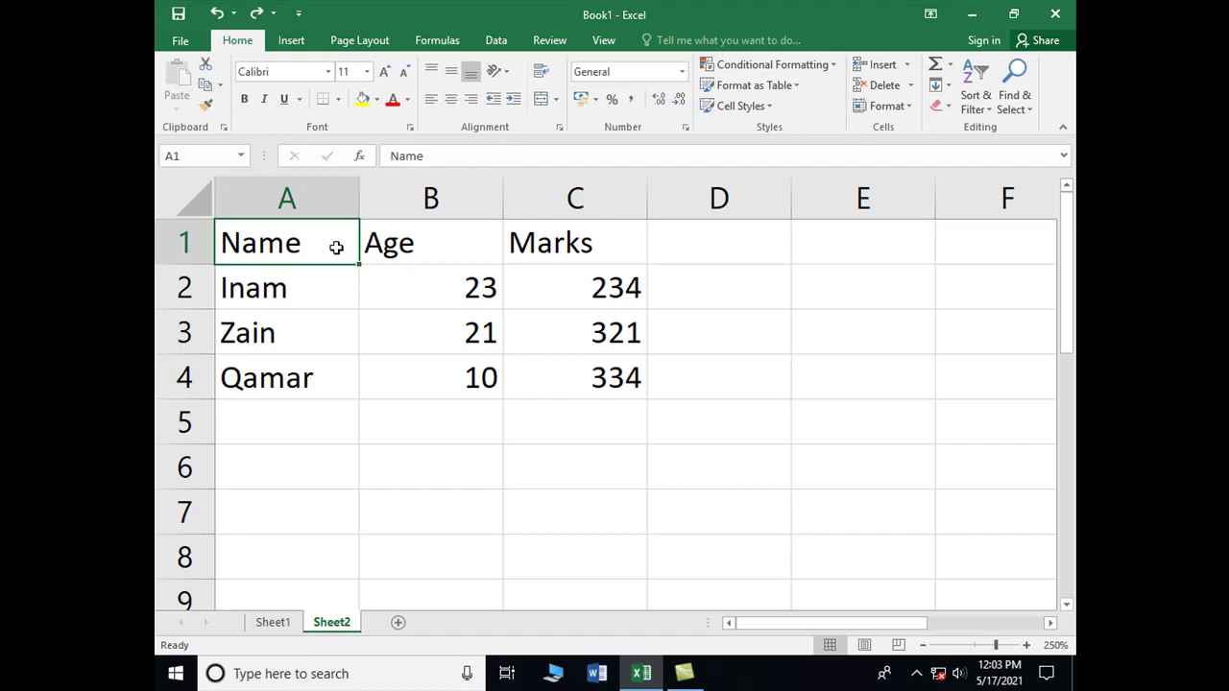
Step: Insert a new sheet column before the Name column and give it the heading "Roll No" in A1
left_click(906, 67)
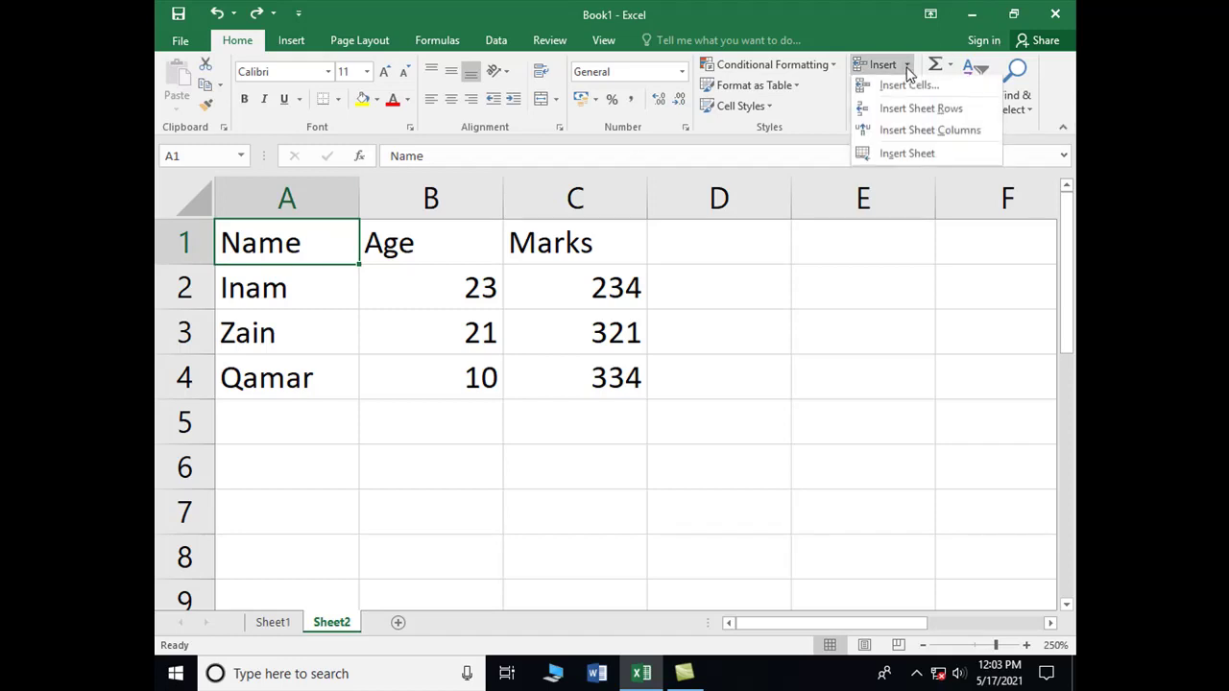
left_click(911, 134)
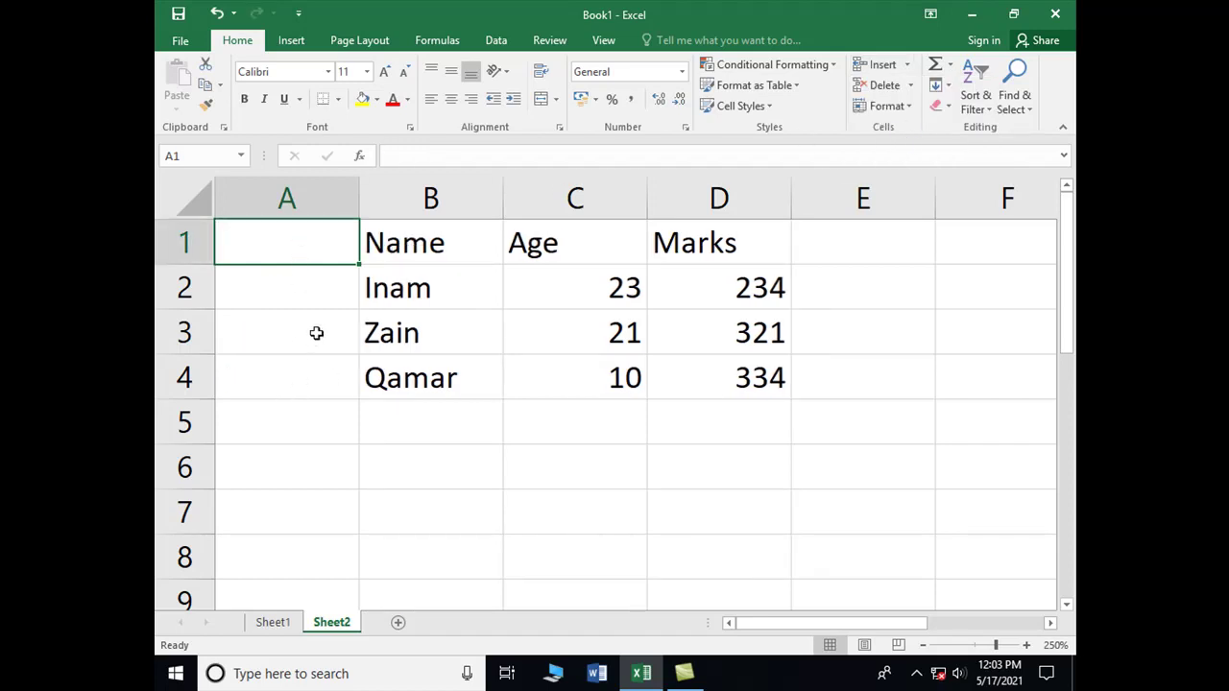
type("Rol")
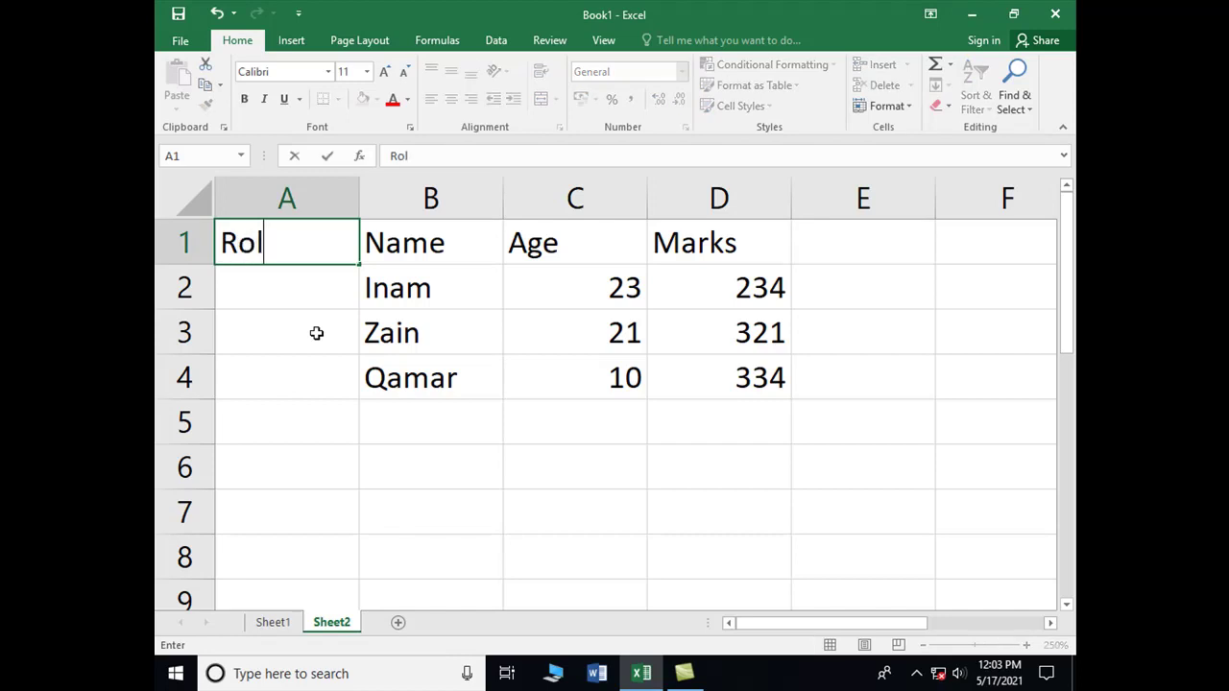
type("l No")
key("Return")
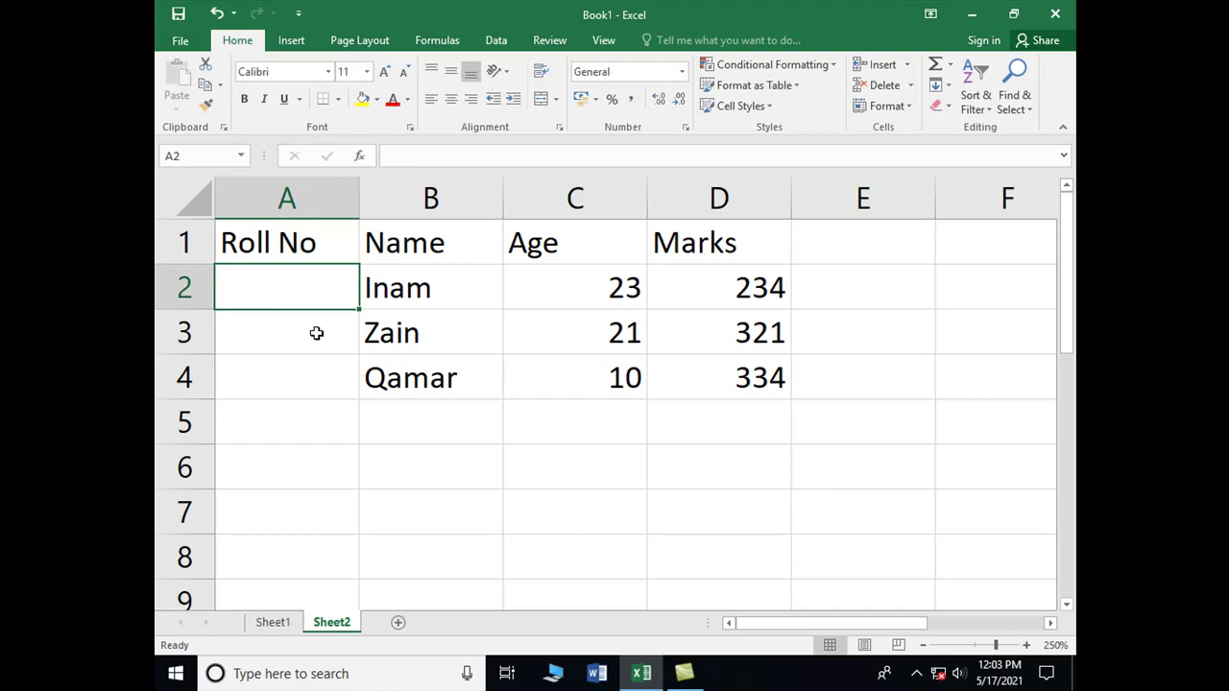
Step: Enter the roll numbers 1, 2 and 5 for the three students in cells A2 to A4
type("1")
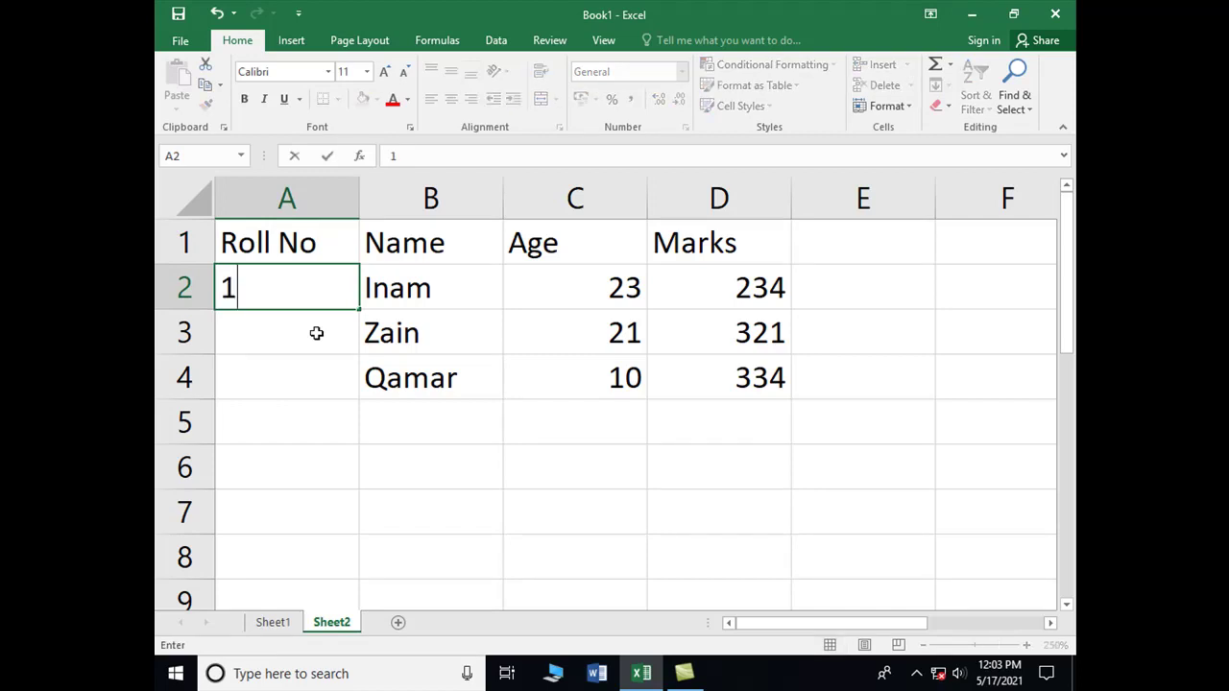
key("Return")
type("2")
key("Return")
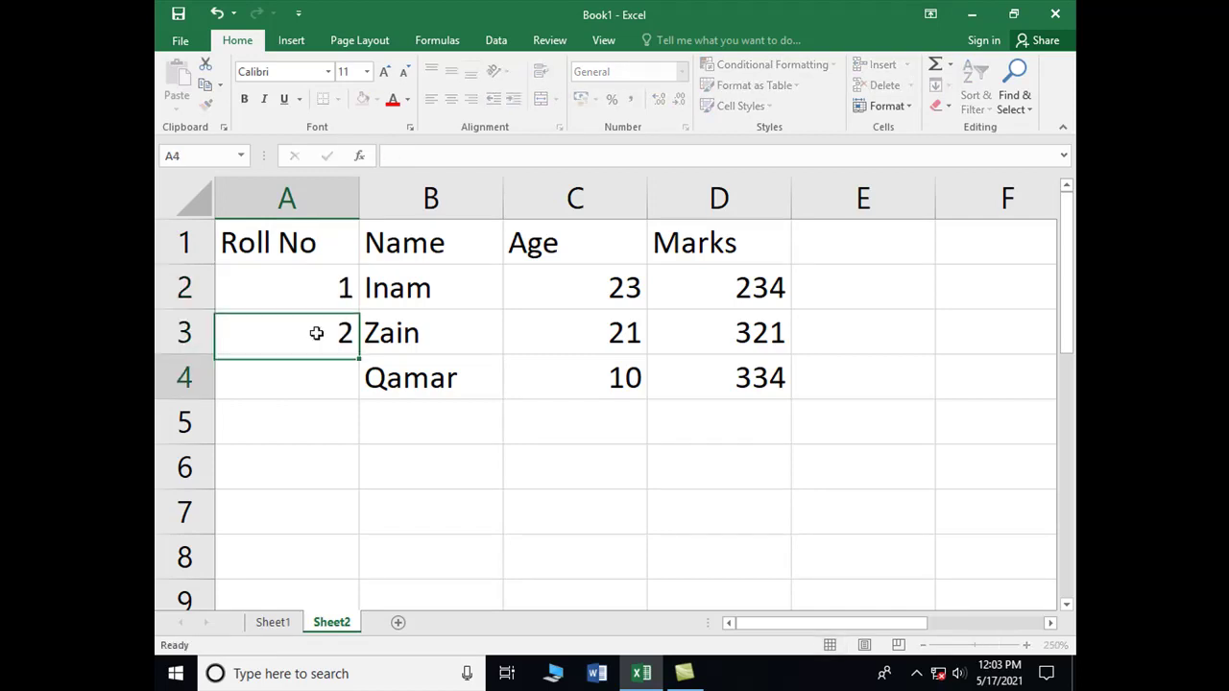
type("5")
key("Return")
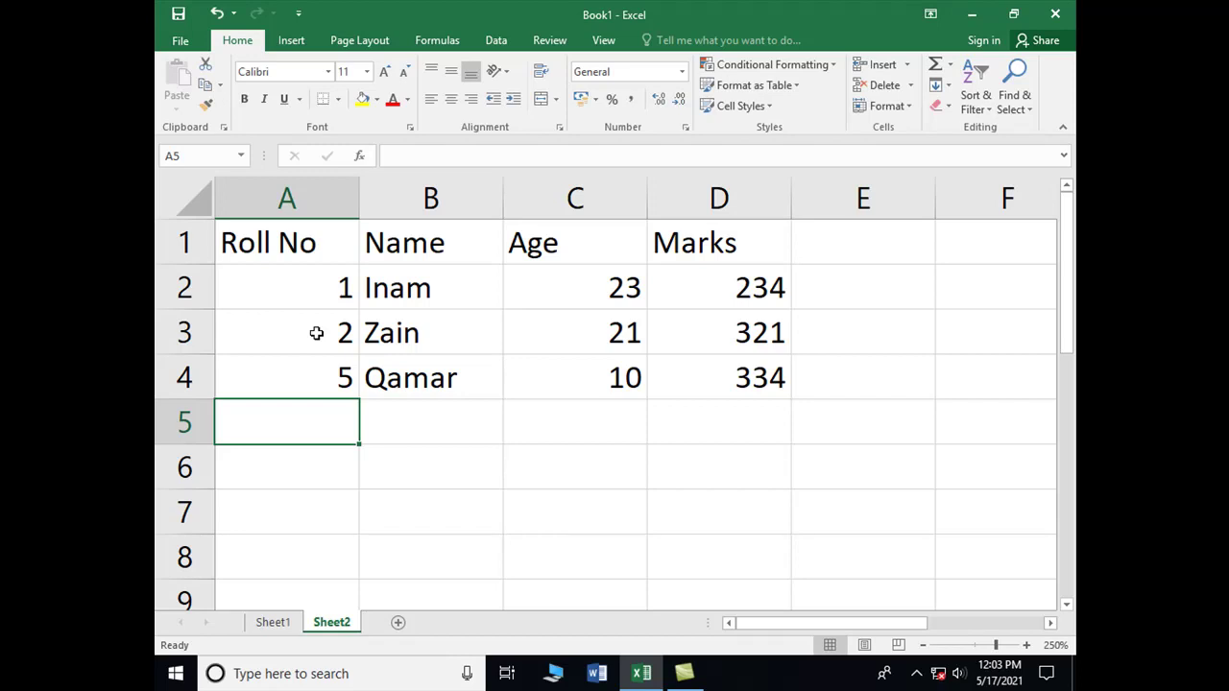
key("Up")
key("Up")
key("Up")
key("Up")
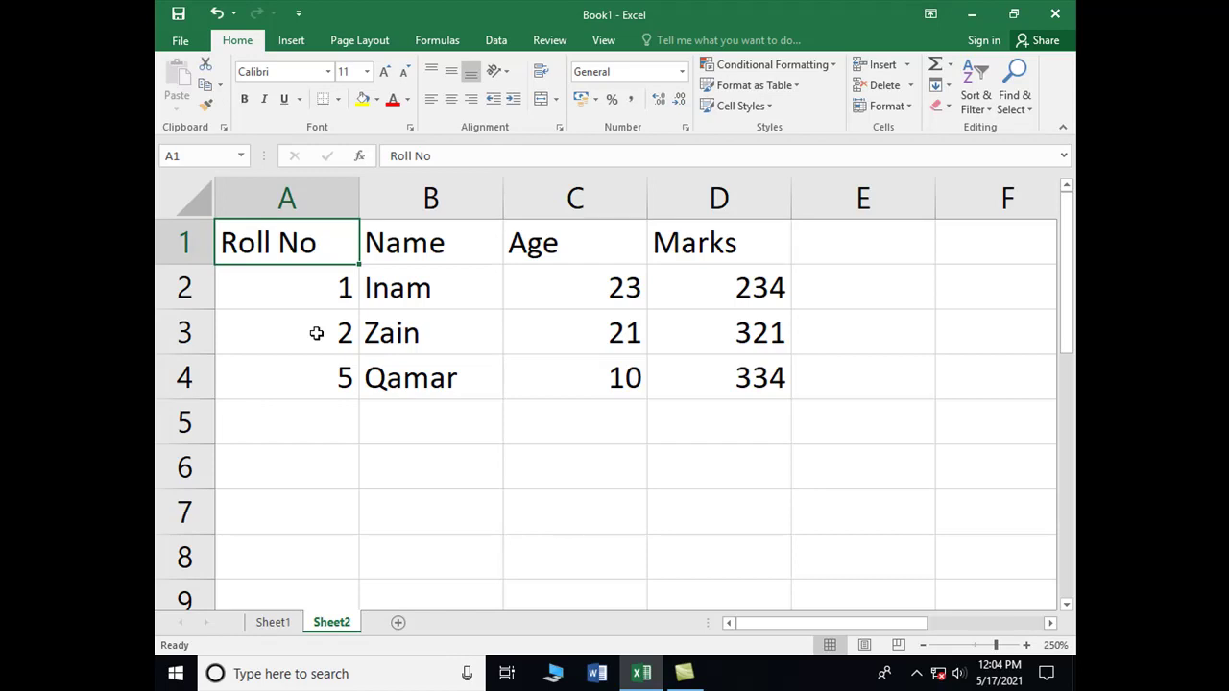
key("Down")
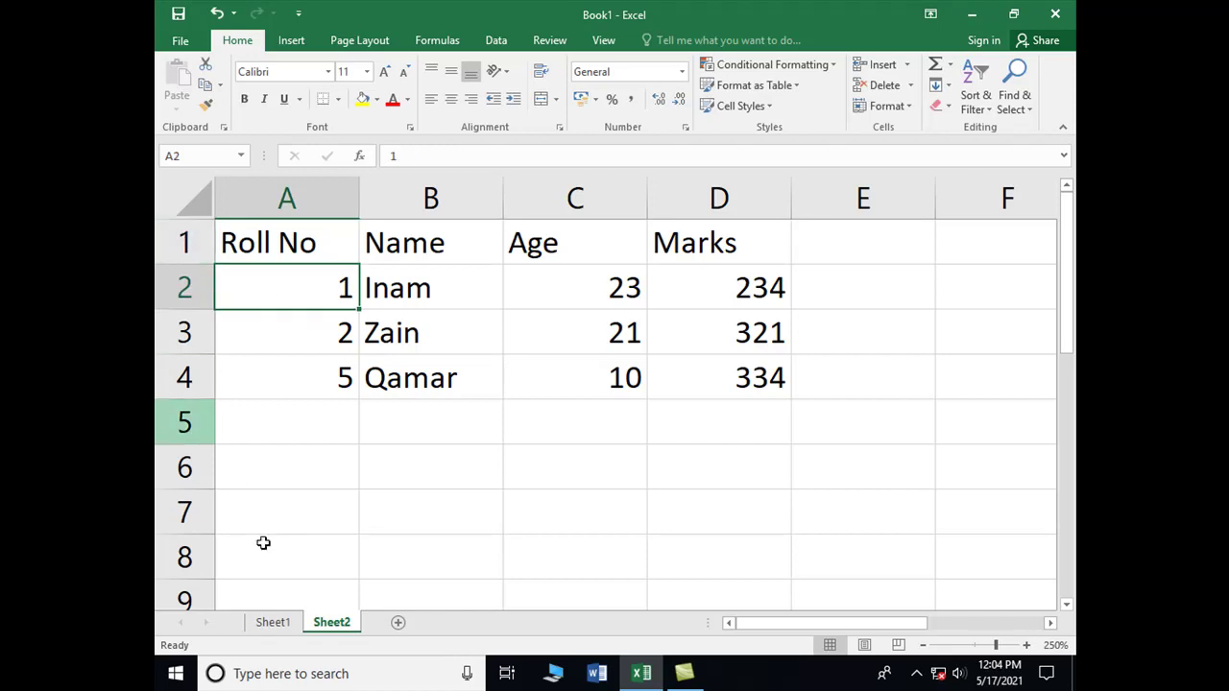
Step: Enter the note "To insert blank columns" in cell B3 of Sheet1
left_click(277, 636)
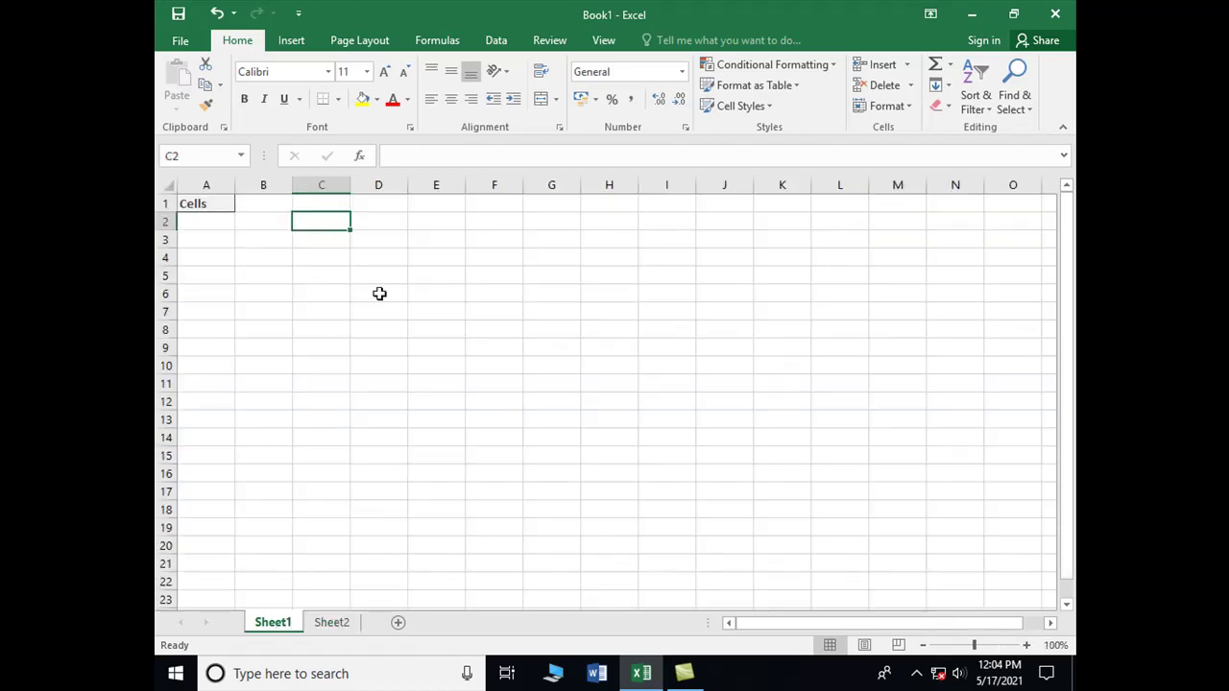
left_click(319, 236)
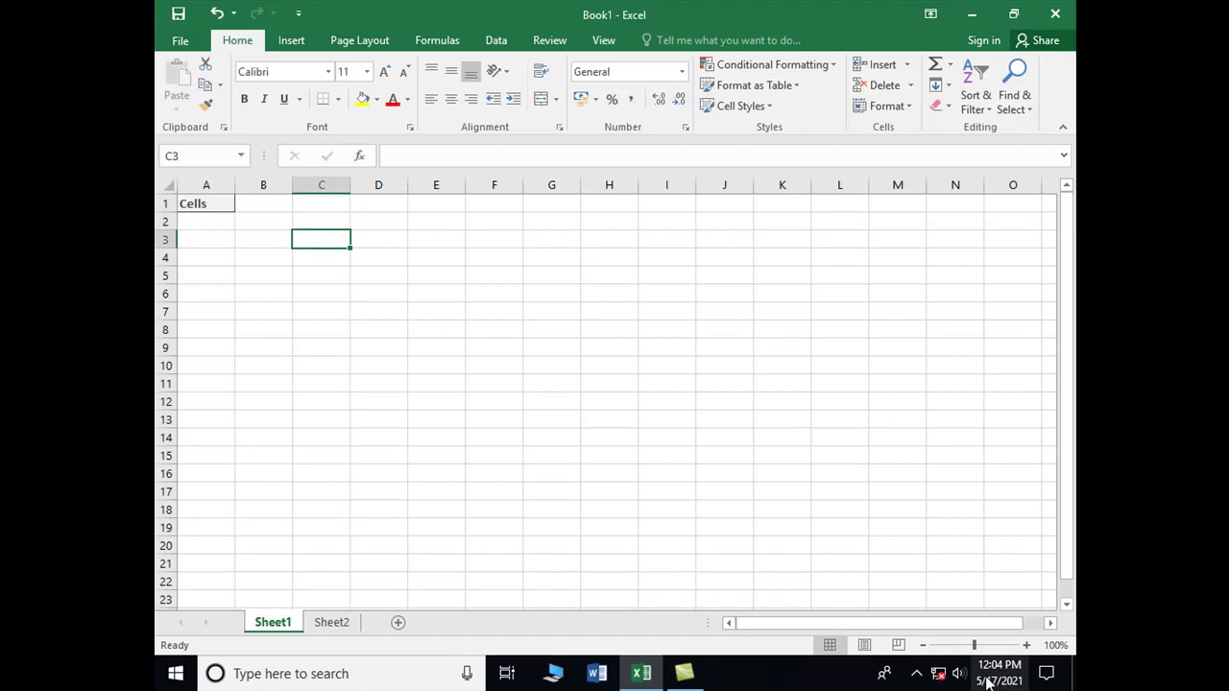
left_click(987, 645)
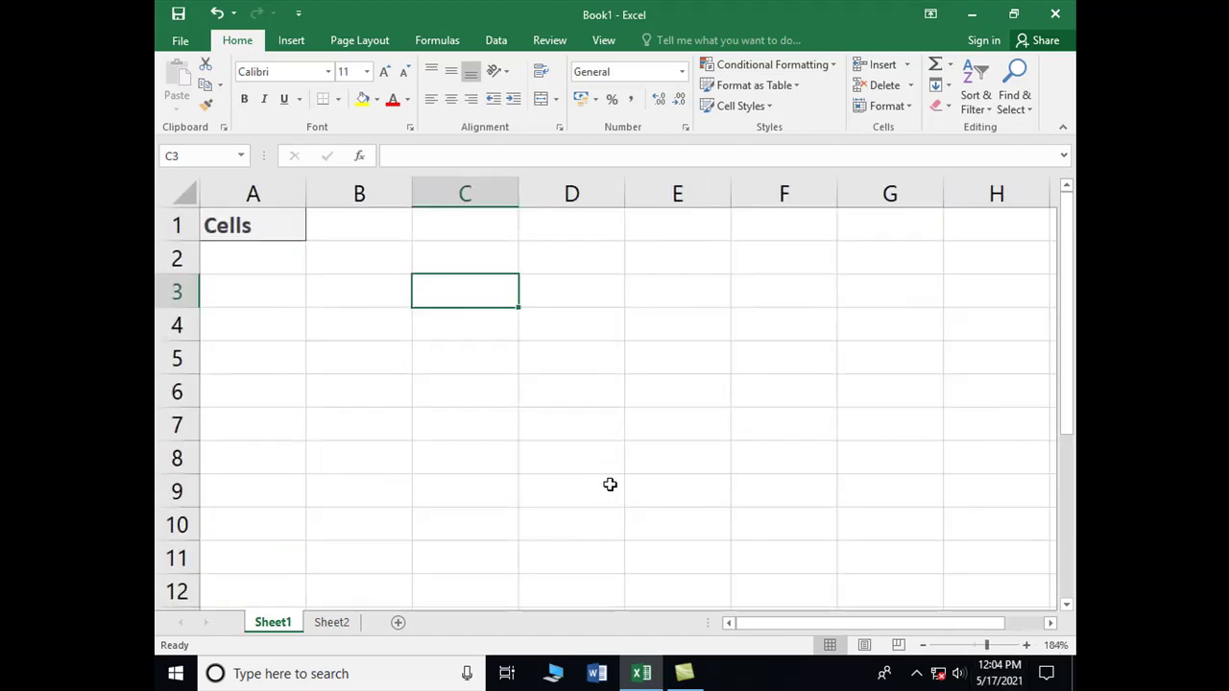
key("Down")
key("Up")
key("Left")
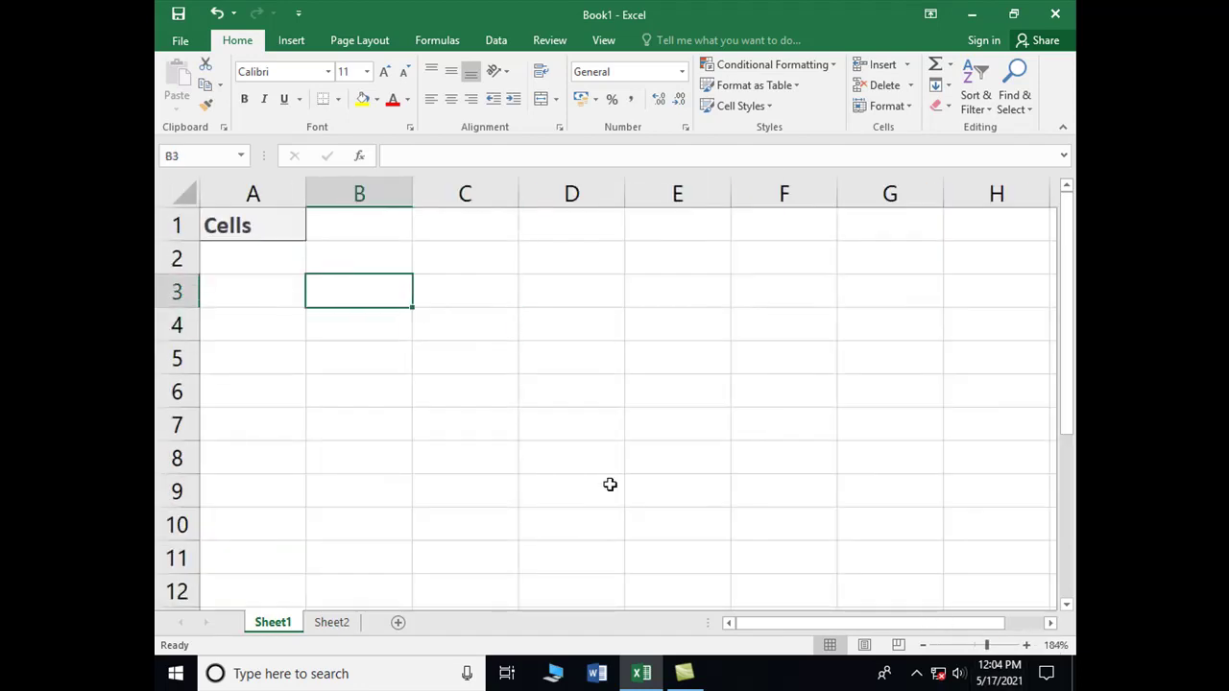
type("To insert")
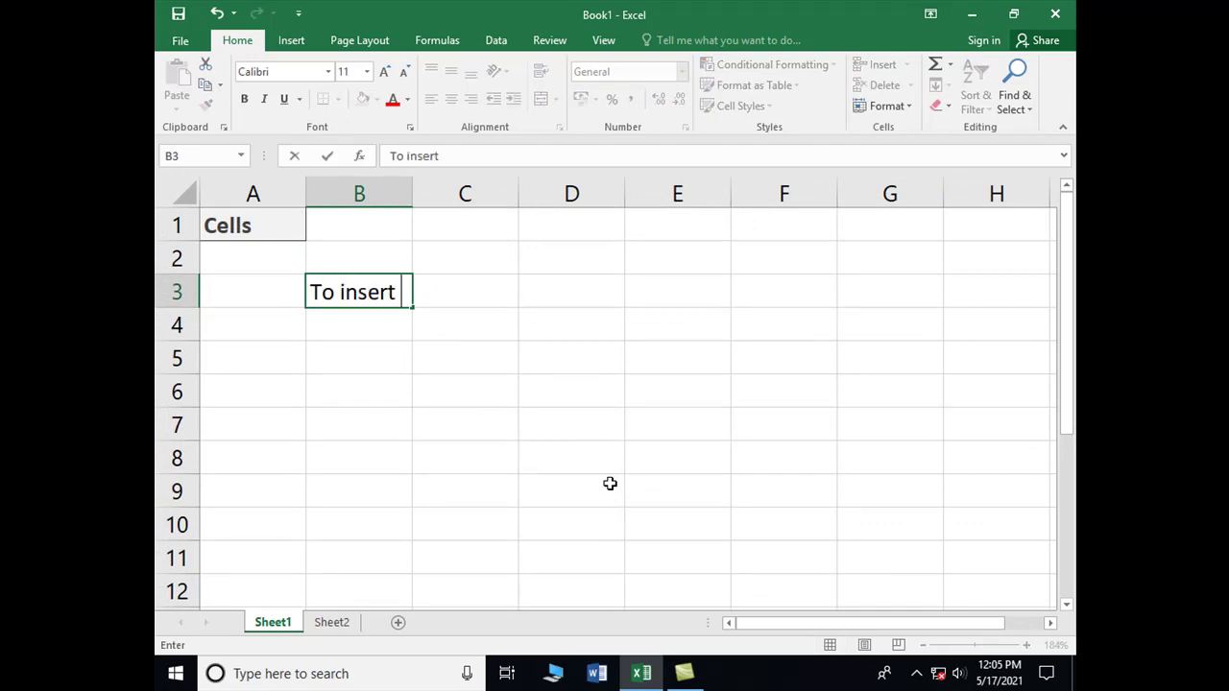
type(" blank columns")
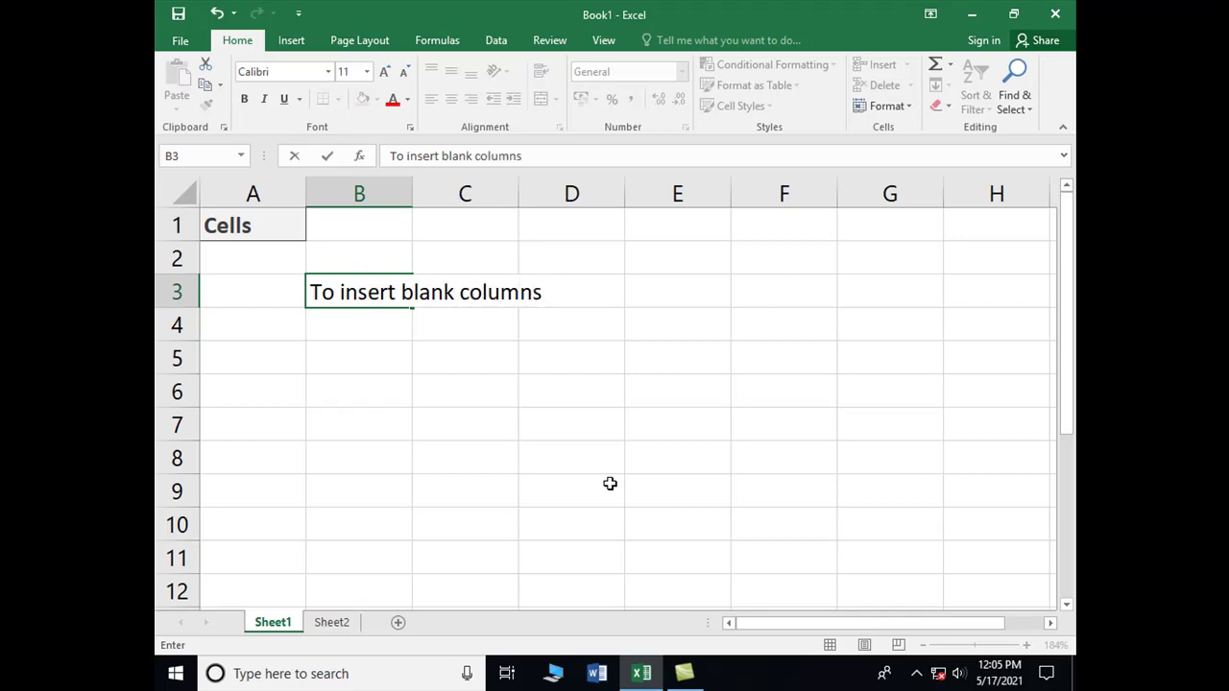
key("Return")
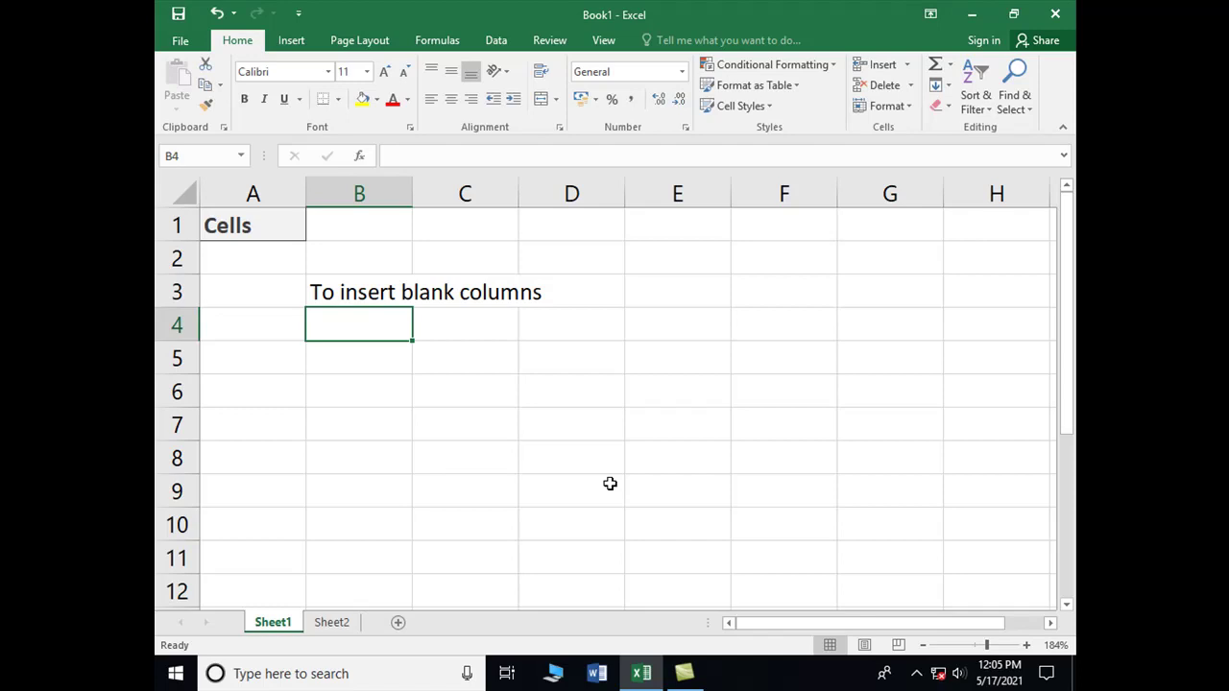
Step: Insert blank sheet columns before the Roll No and Age columns of Sheet2 at once, and undo the insertion
left_click(333, 623)
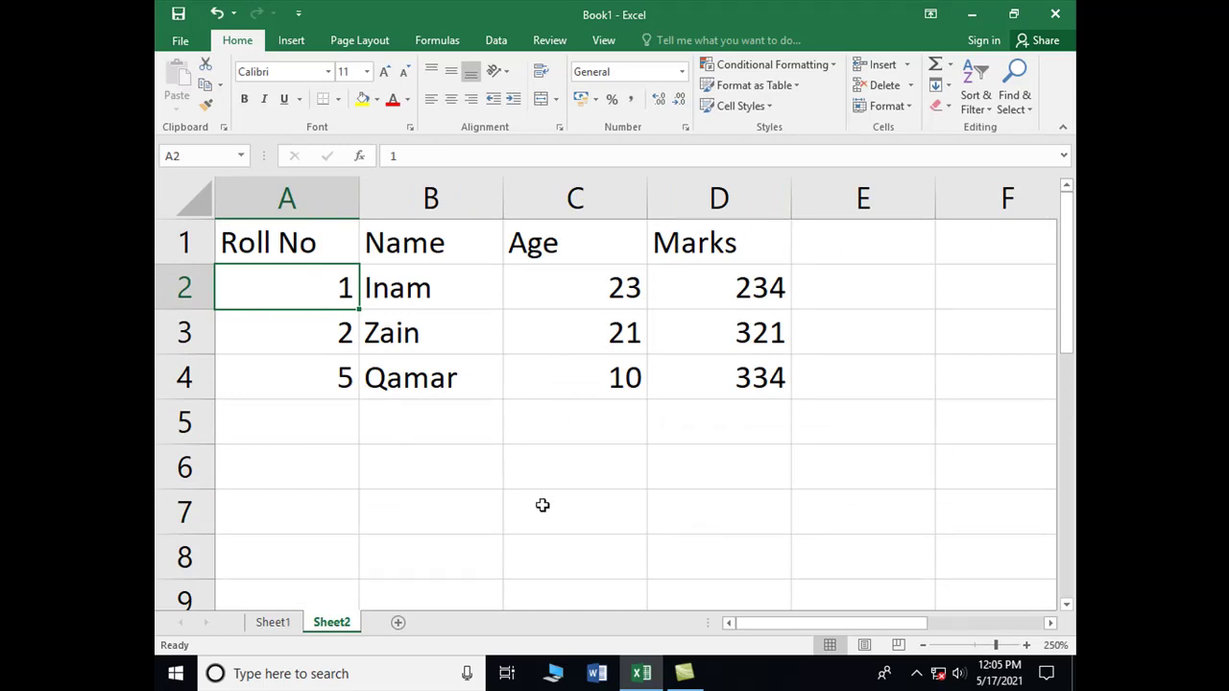
left_click(563, 251)
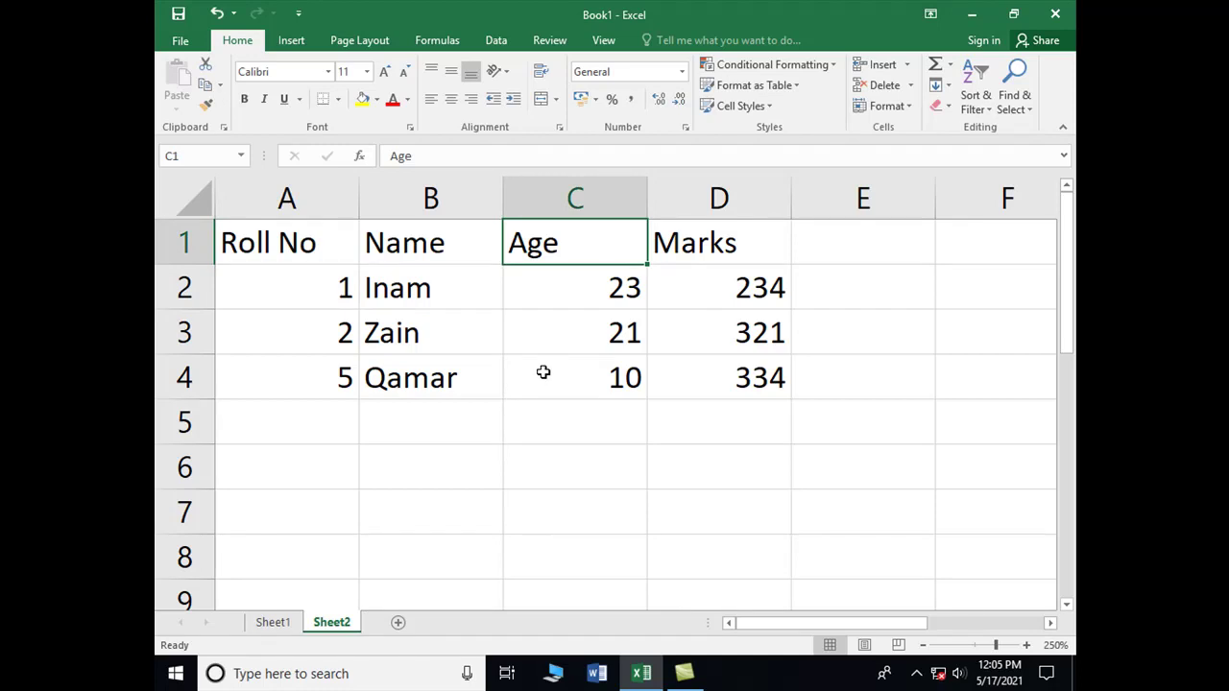
left_click(327, 247)
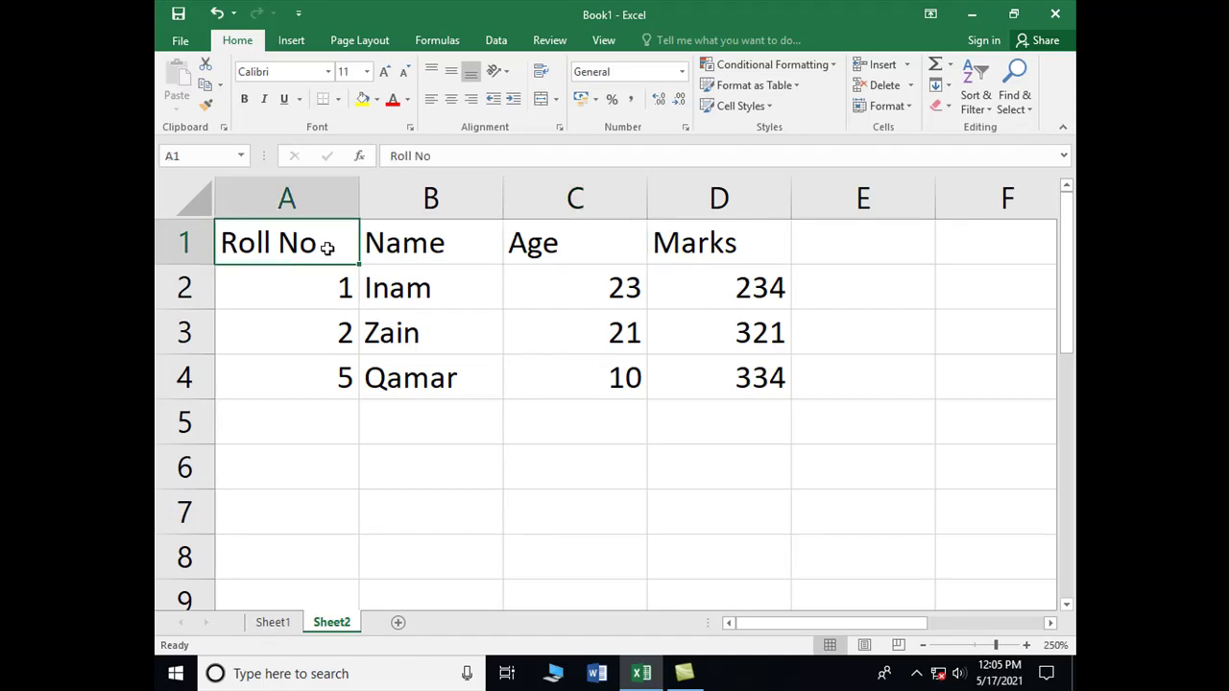
left_click(569, 249, "ctrl")
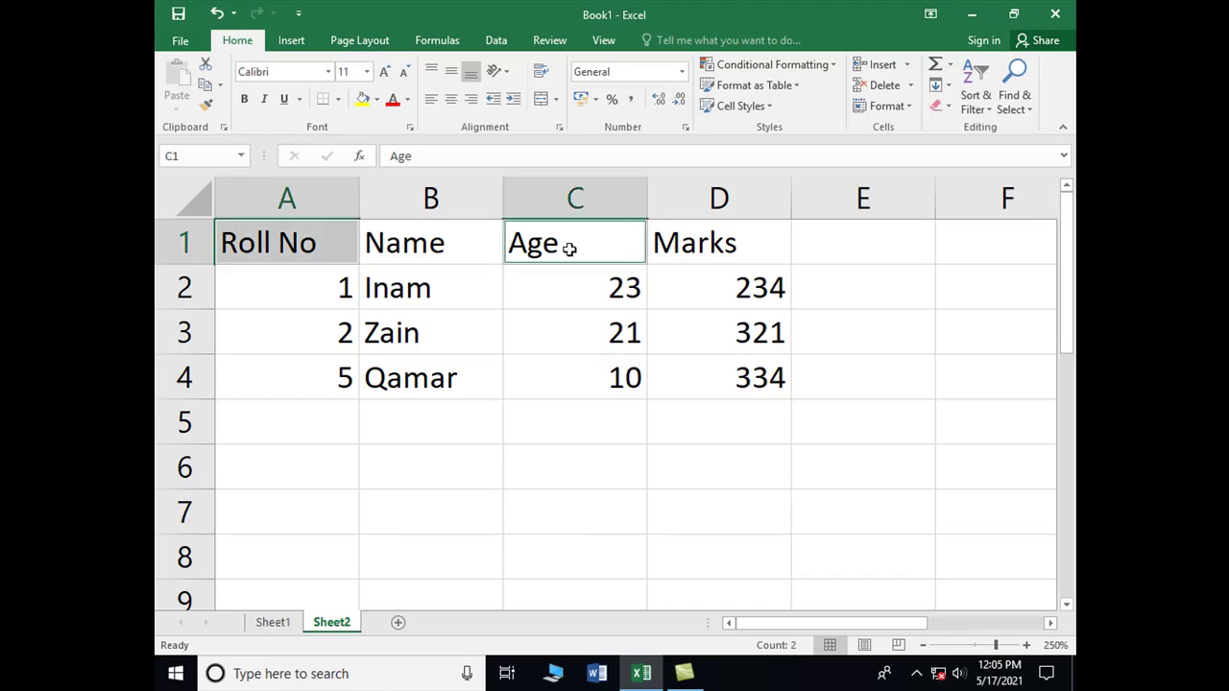
left_click(906, 66)
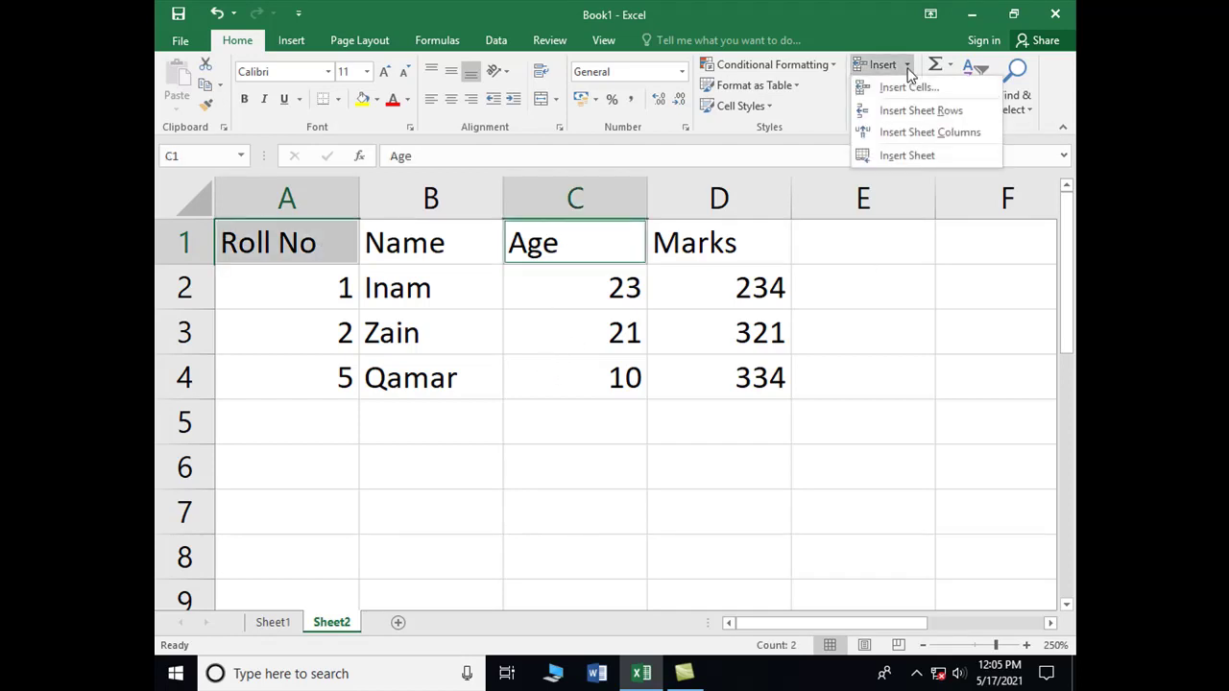
left_click(916, 133)
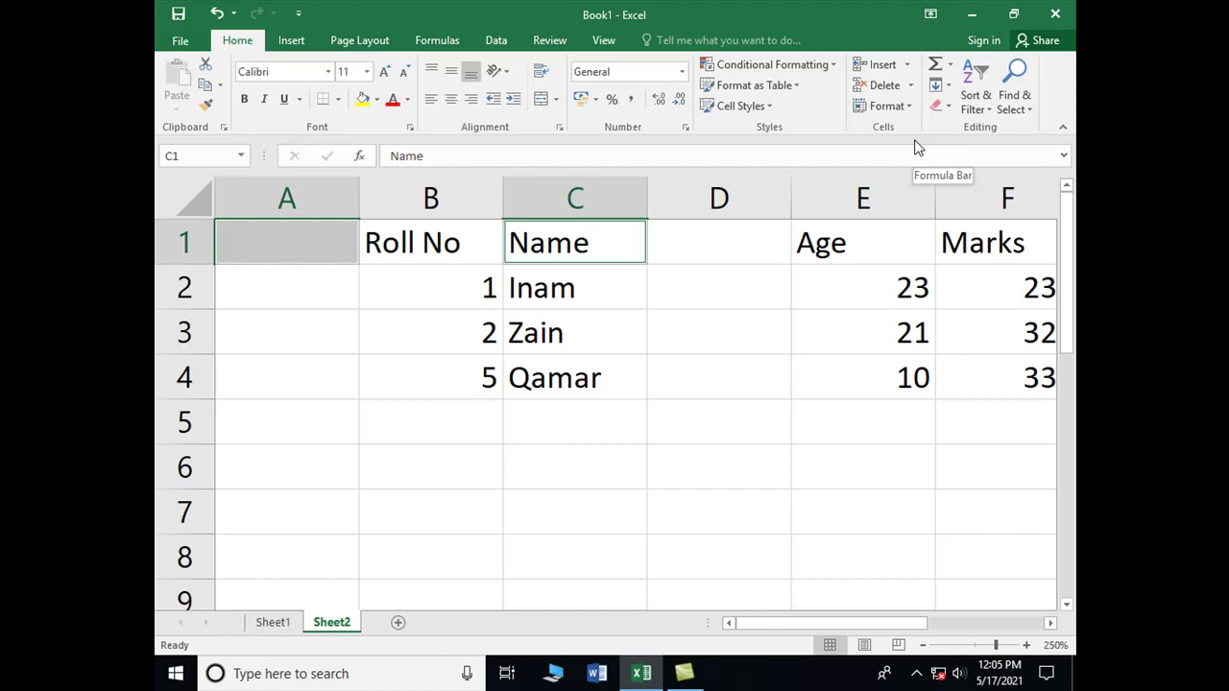
key("ctrl+z")
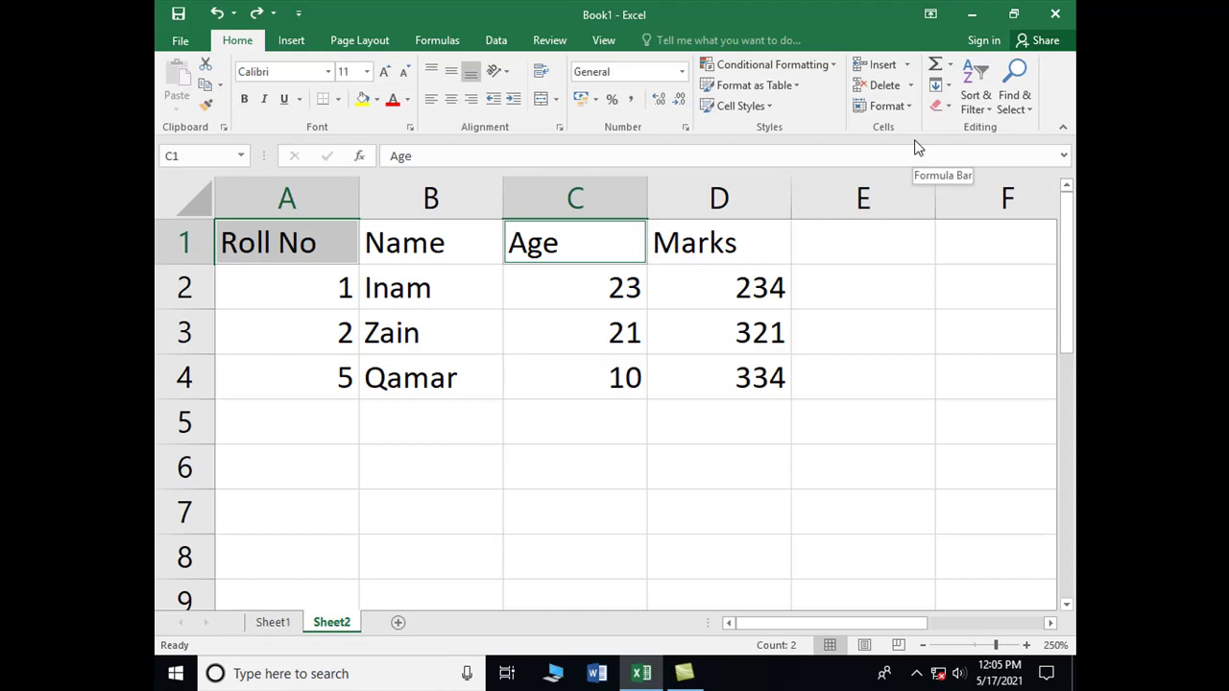
Step: Repeat the simultaneous insertion of blank columns before Roll No and Age, using the nonadjacent heading cells A1 and C1, and undo it
key("Left")
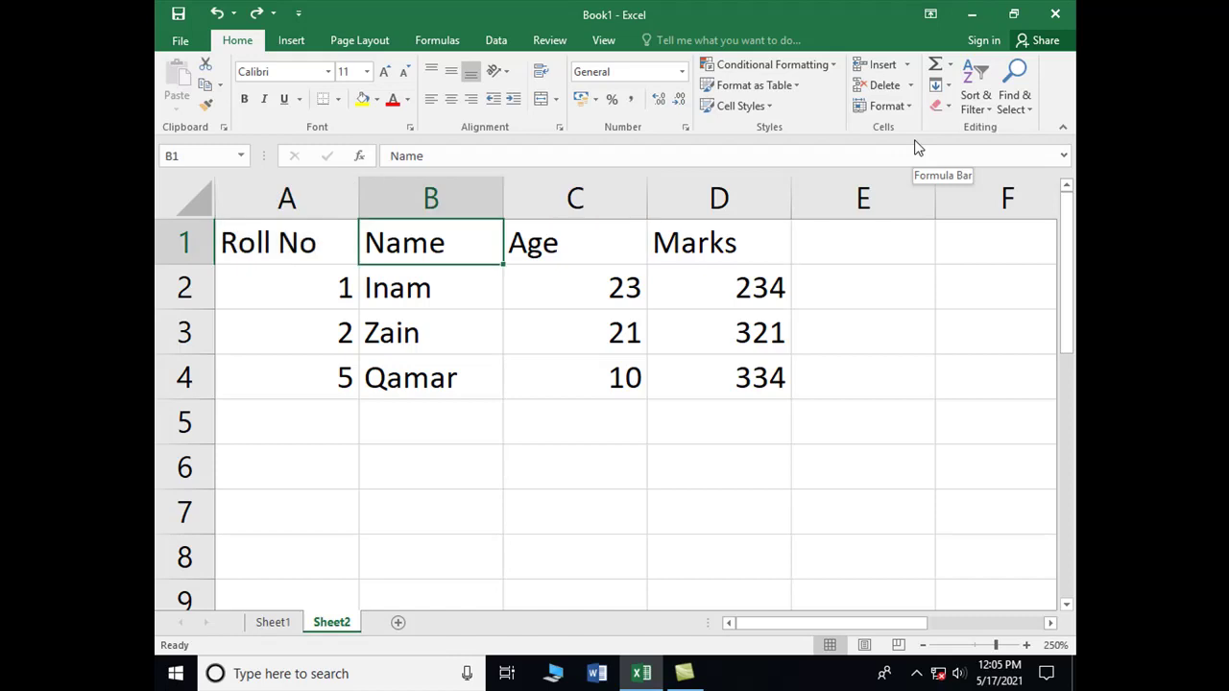
key("Left")
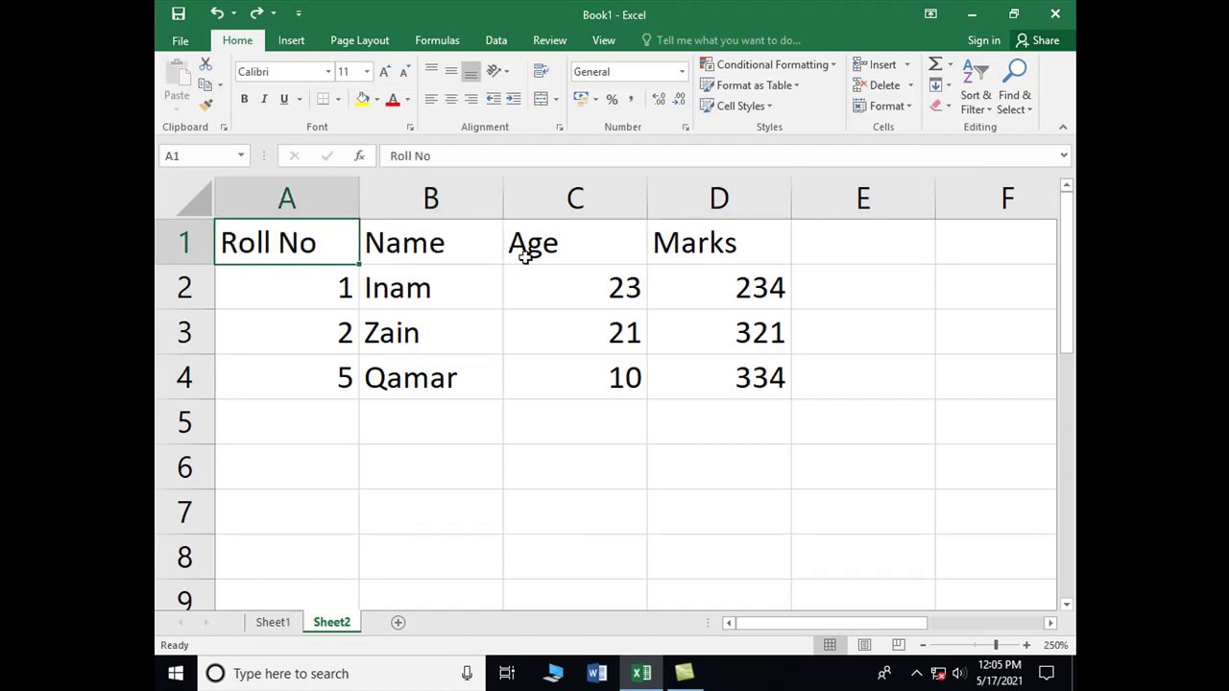
left_click(573, 239, "ctrl")
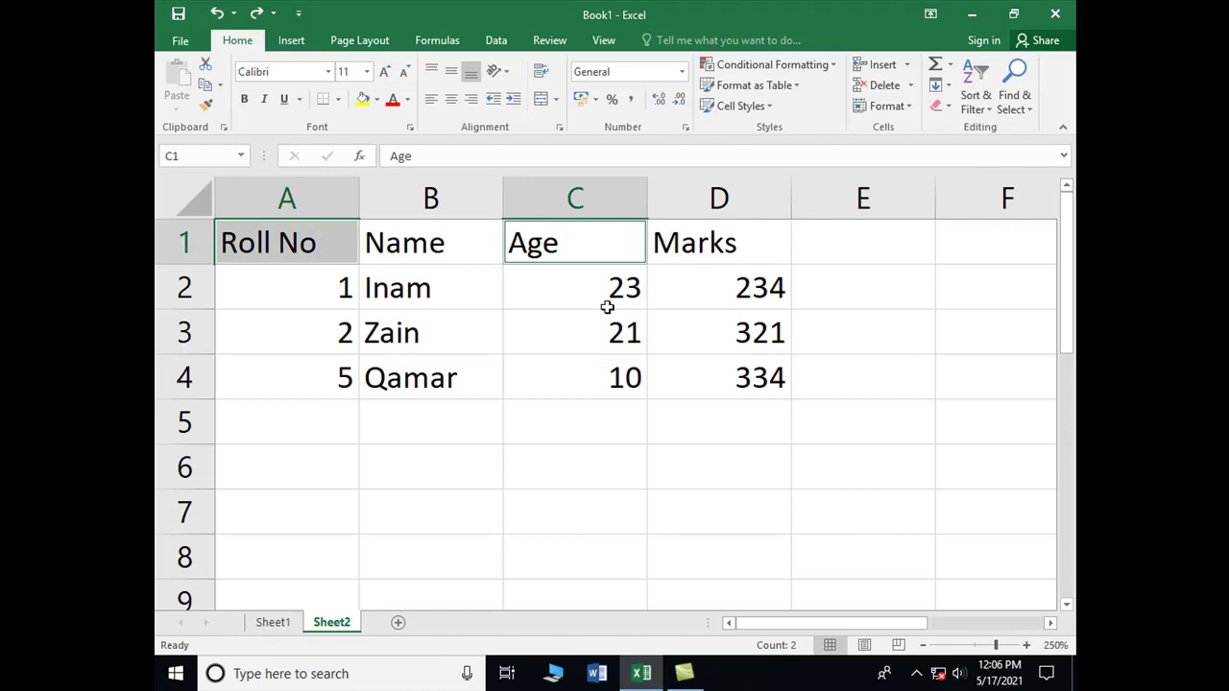
left_click(902, 66)
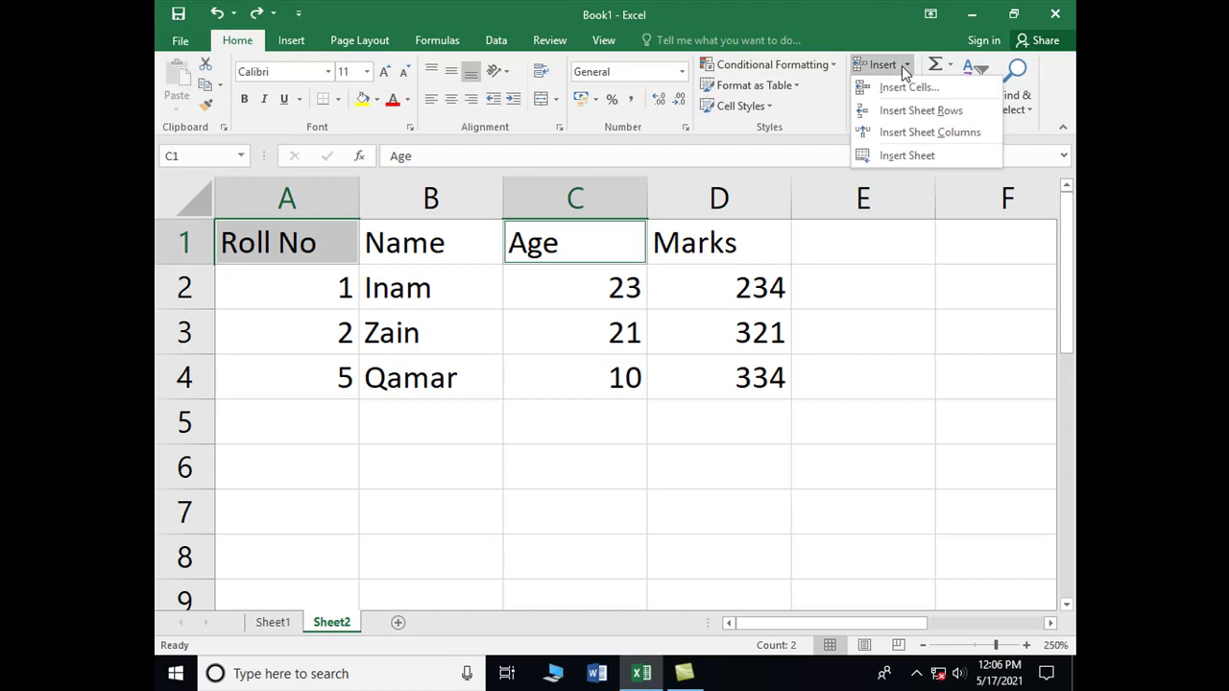
left_click(914, 134)
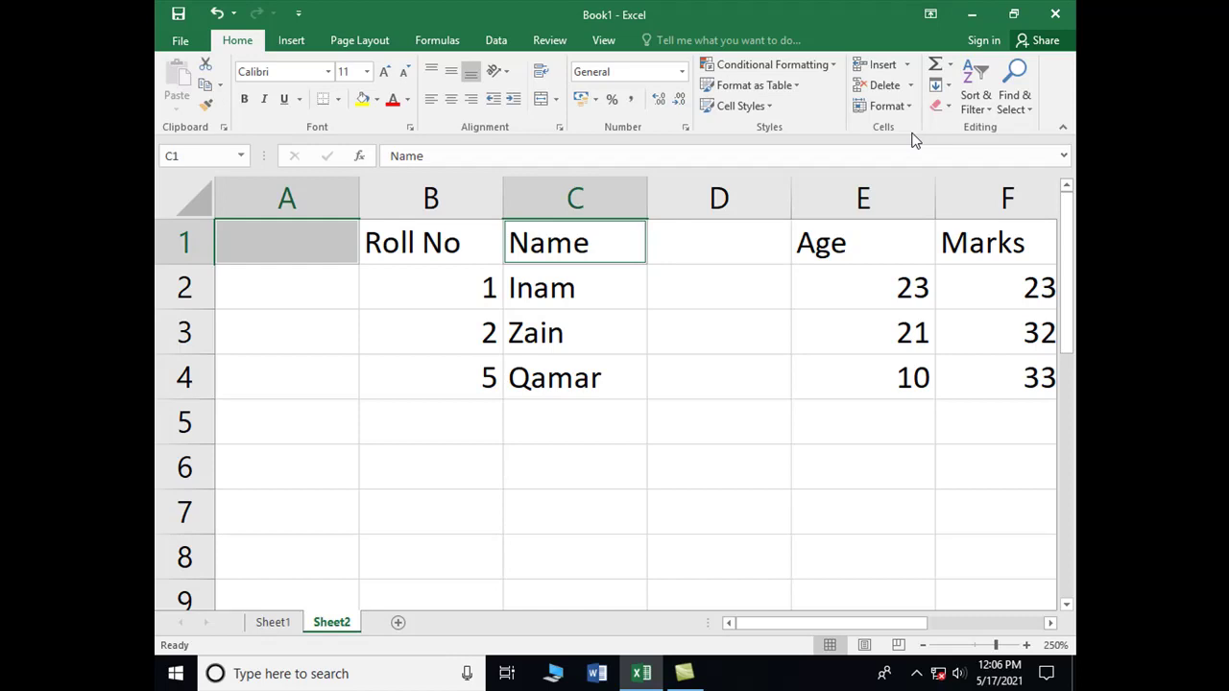
key("ctrl+z")
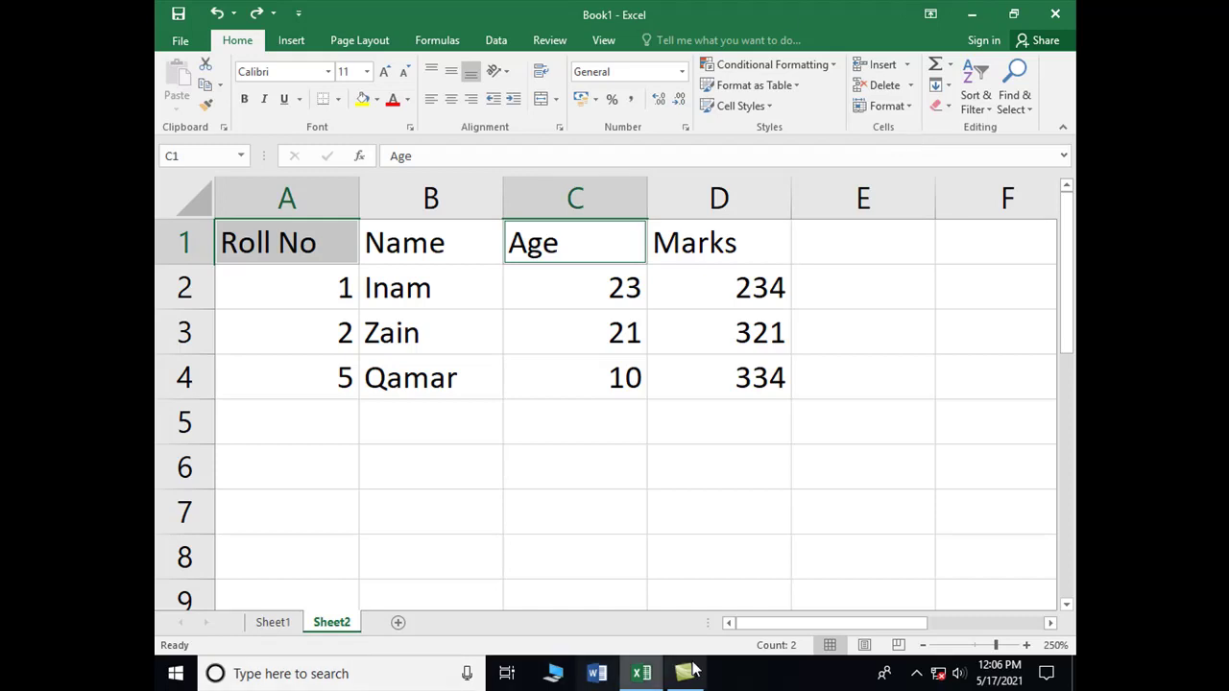
Step: Enter the note "To insert blank rows" in cell B4 of Sheet1
mouse_move(654, 678)
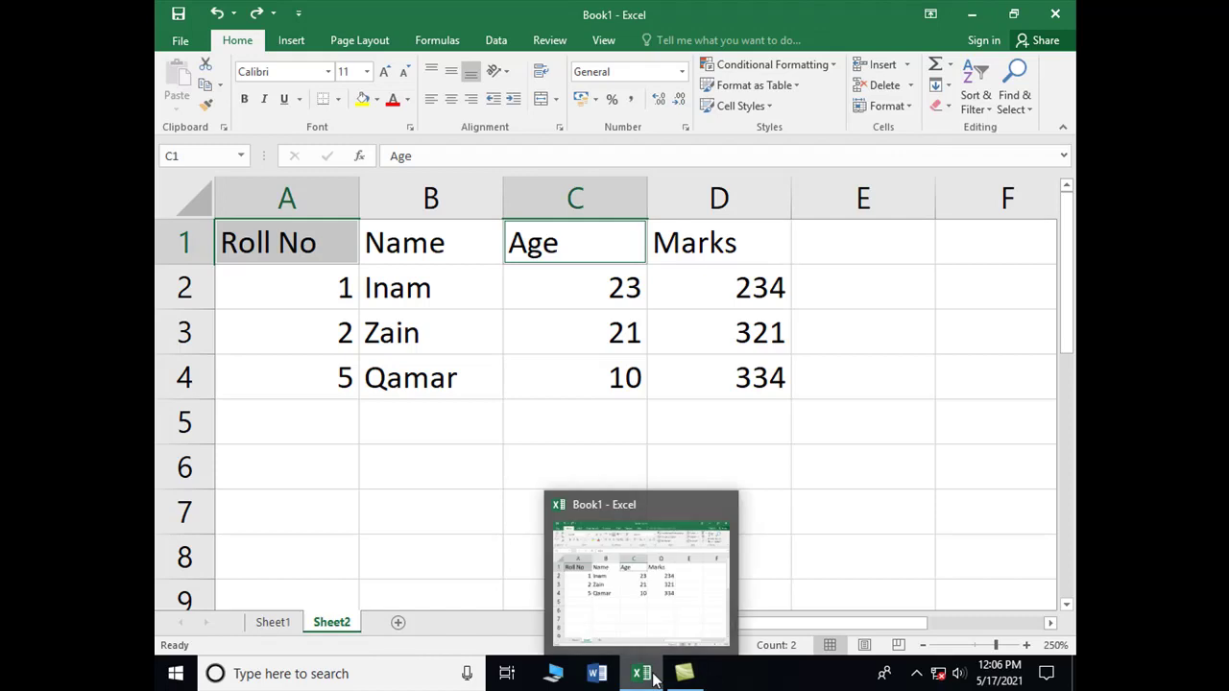
left_click(267, 624)
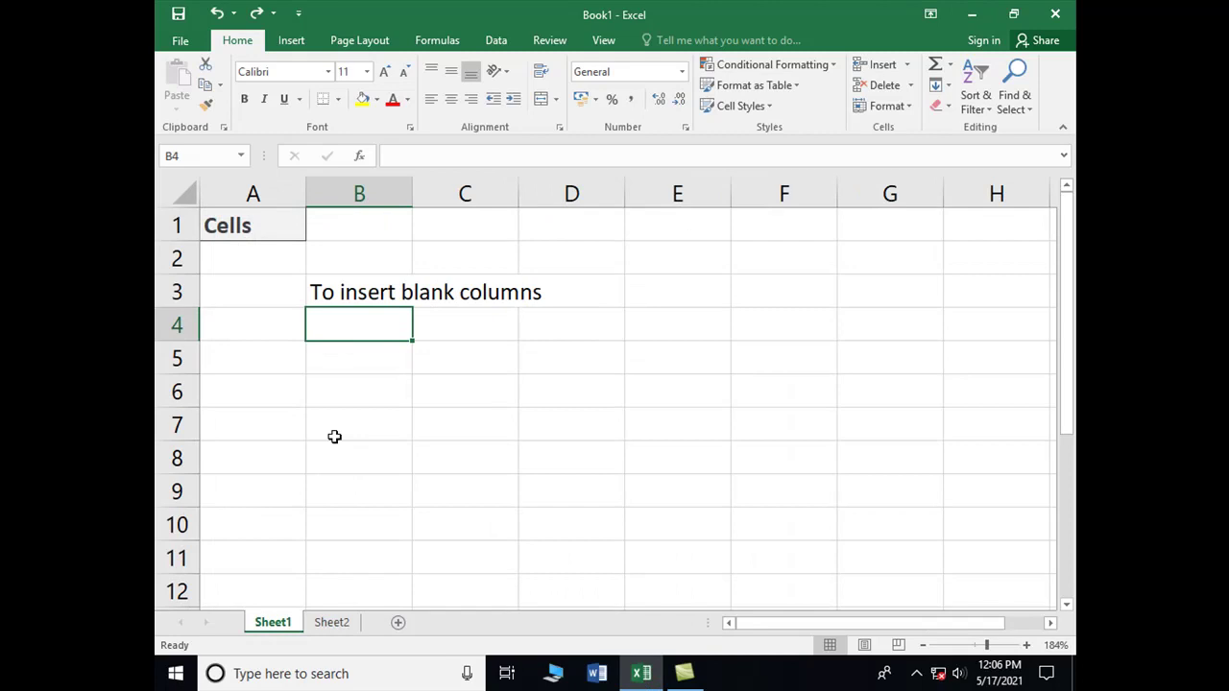
type("To inse")
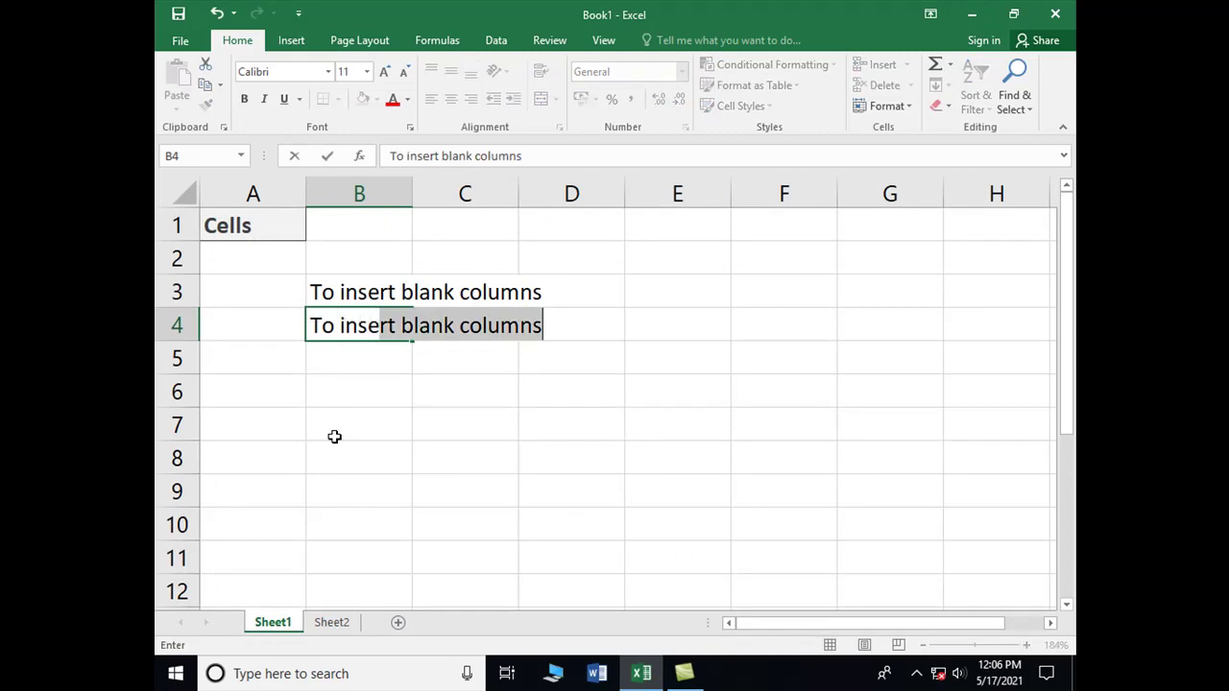
type("ert blank rows")
key("BackSpace")
key("BackSpace")
key("BackSpace")
key("BackSpace")
key("BackSpace")
key("BackSpace")
key("BackSpace")
key("BackSpace")
key("BackSpace")
key("BackSpace")
key("BackSpace")
key("BackSpace")
key("BackSpace")
key("BackSpace")
type("rt blam")
key("BackSpace")
type("nk rows")
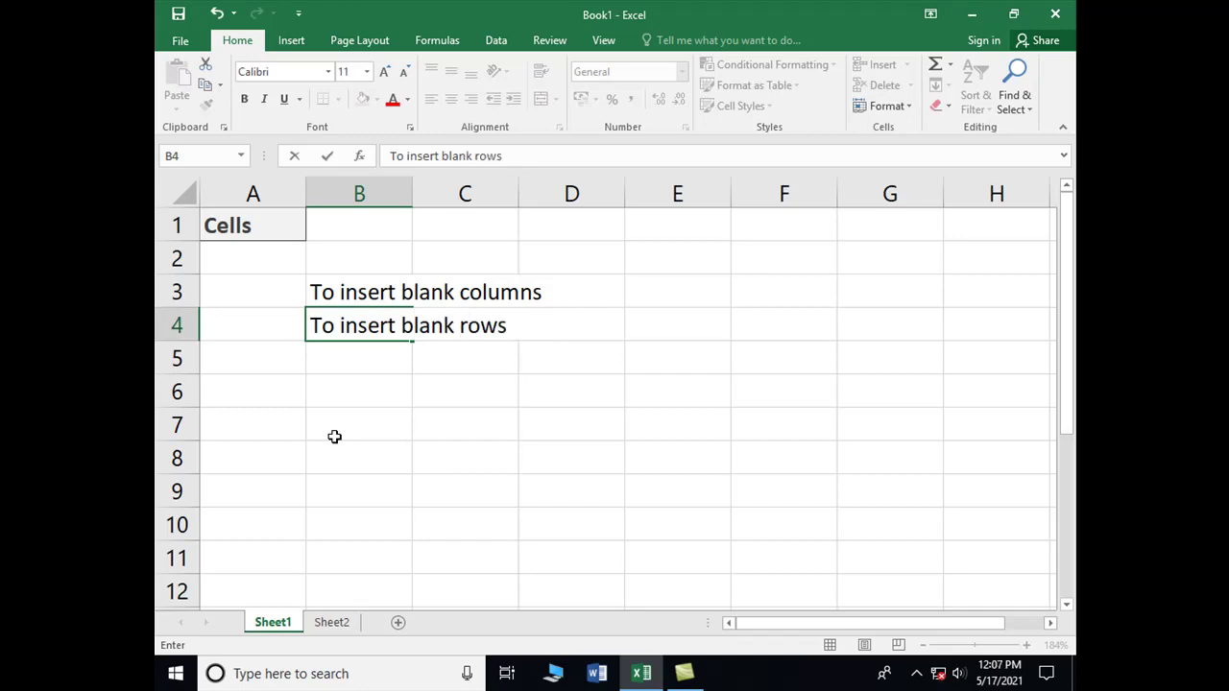
key("Return")
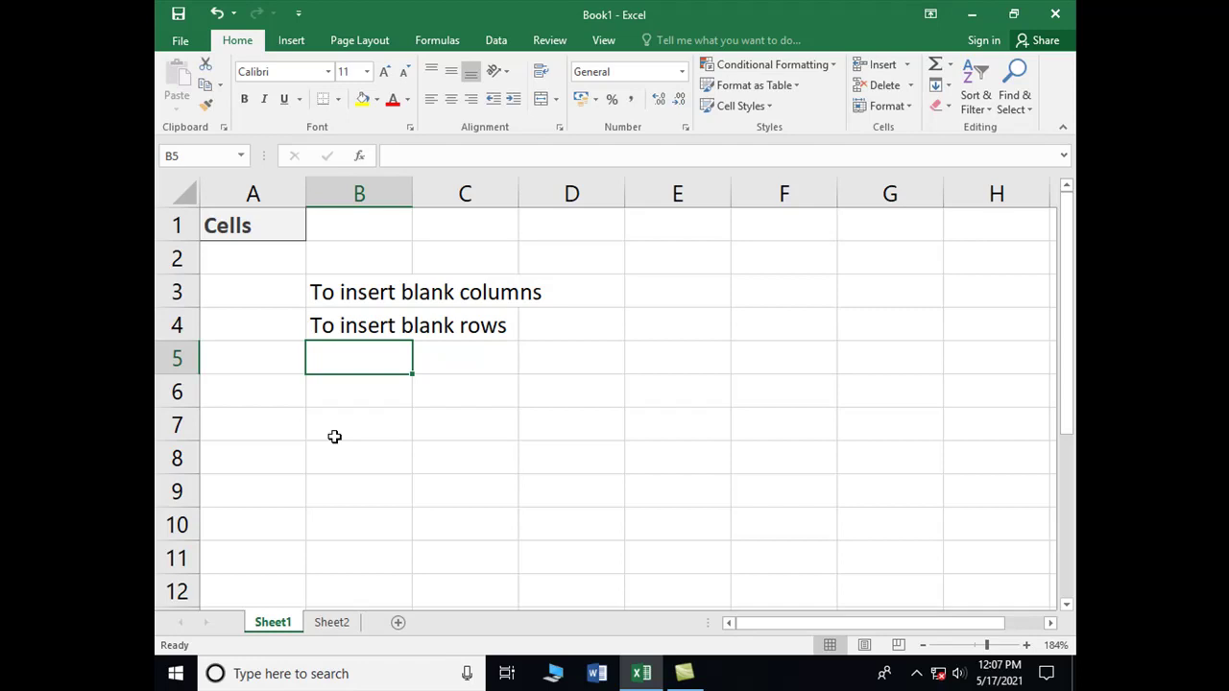
Step: On Sheet2, try replacing the last student's roll number in cell A4 with 3, and undo the replacement
left_click(327, 630)
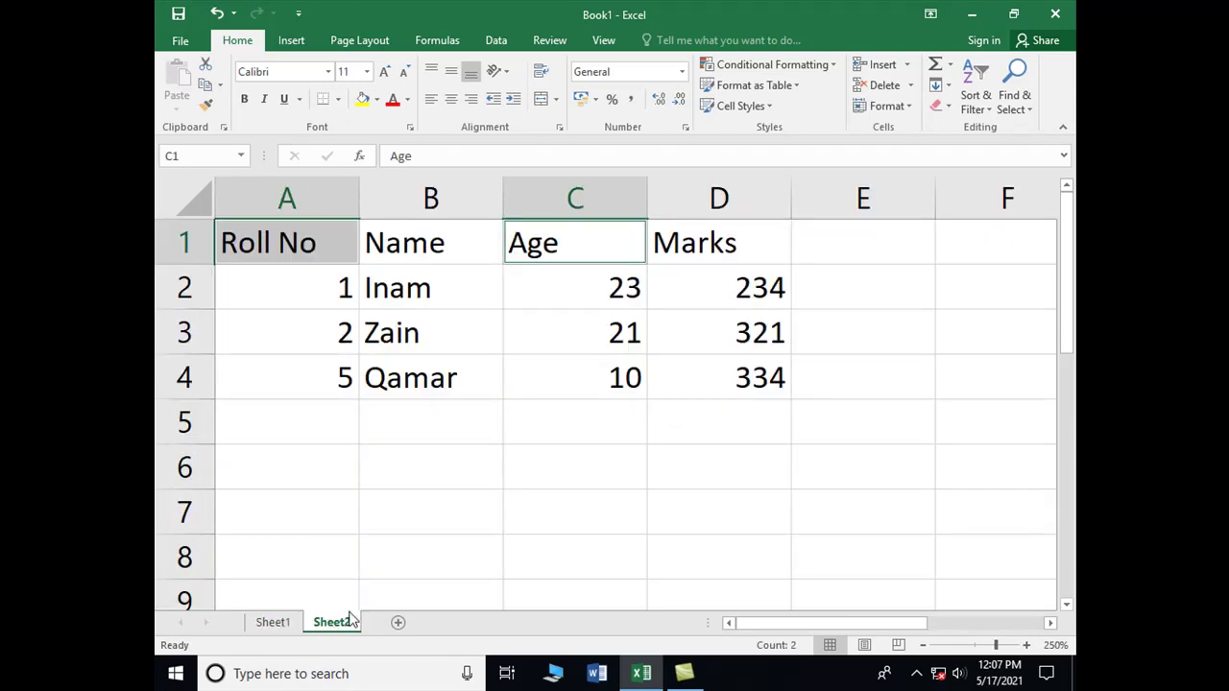
left_click(317, 330)
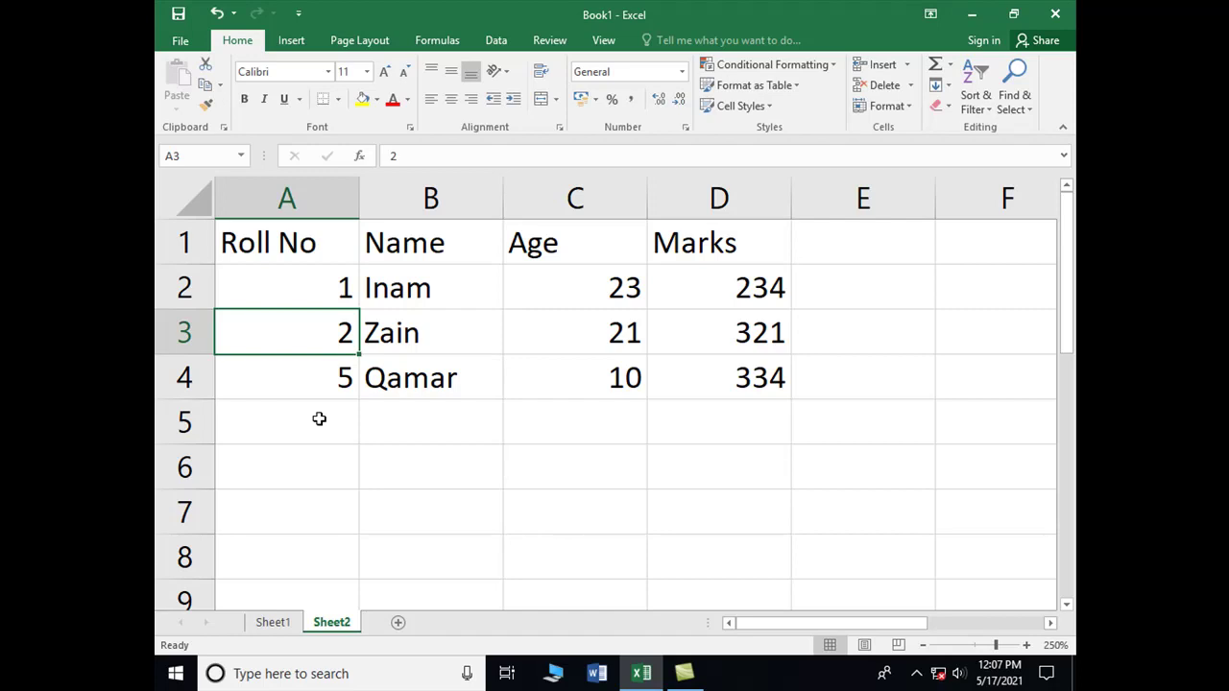
key("Down")
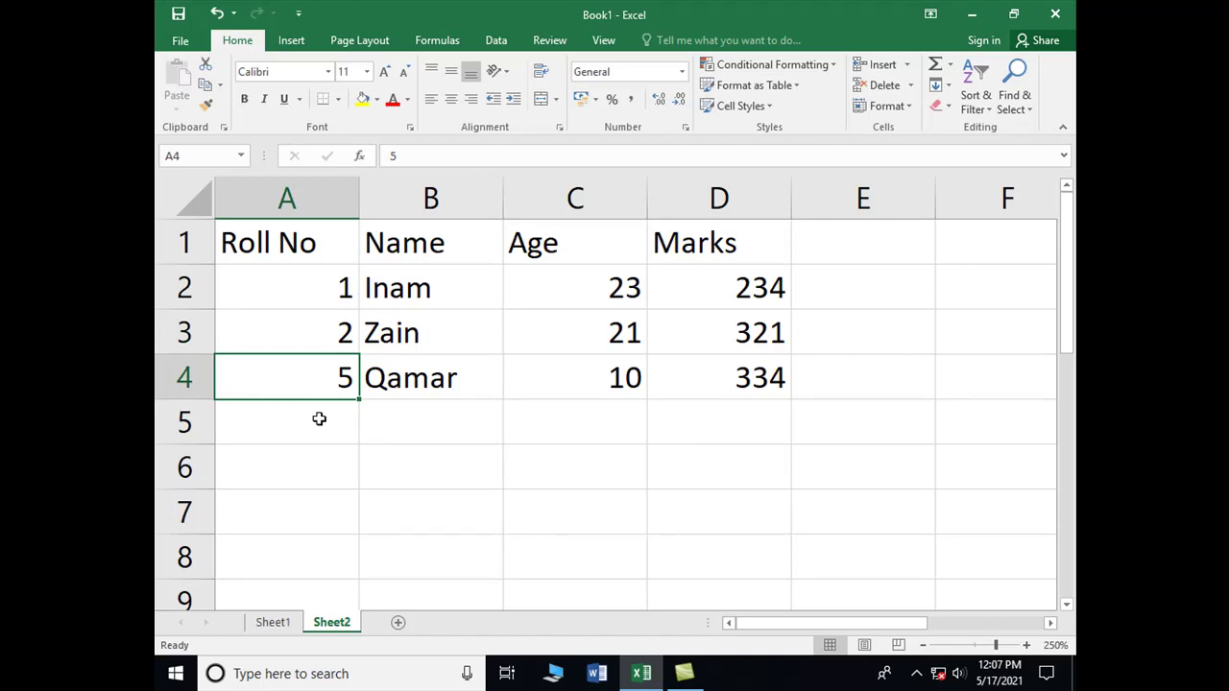
type("3")
key("Tab")
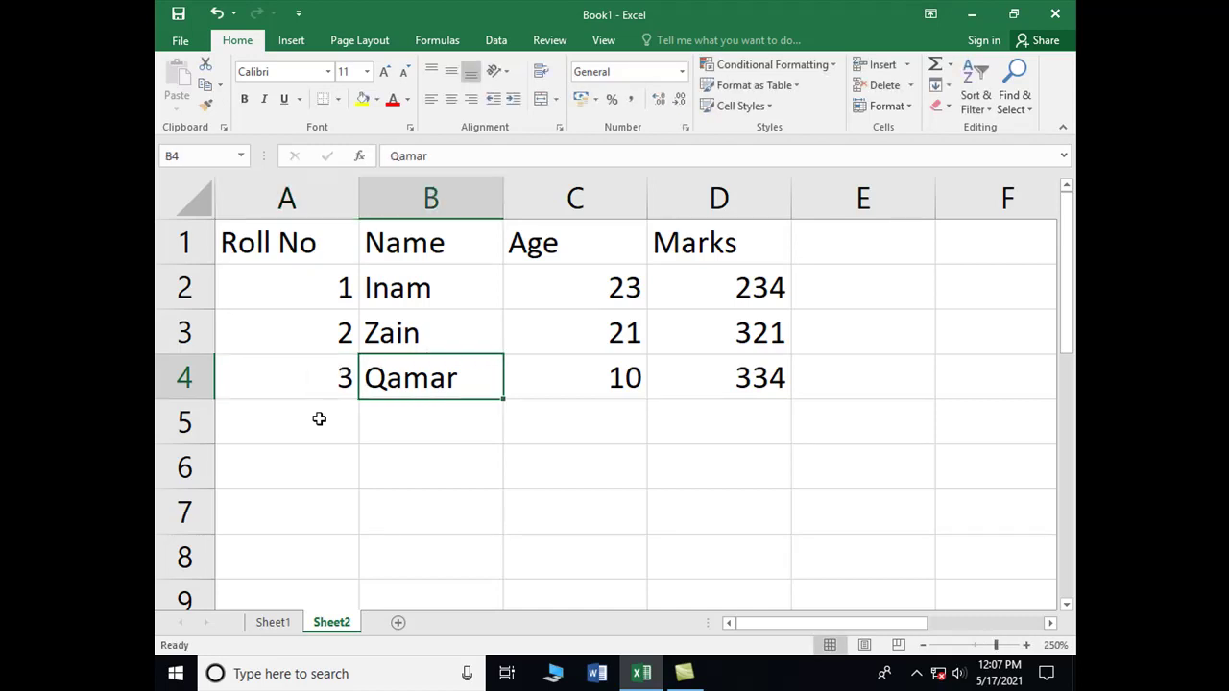
key("ctrl+z")
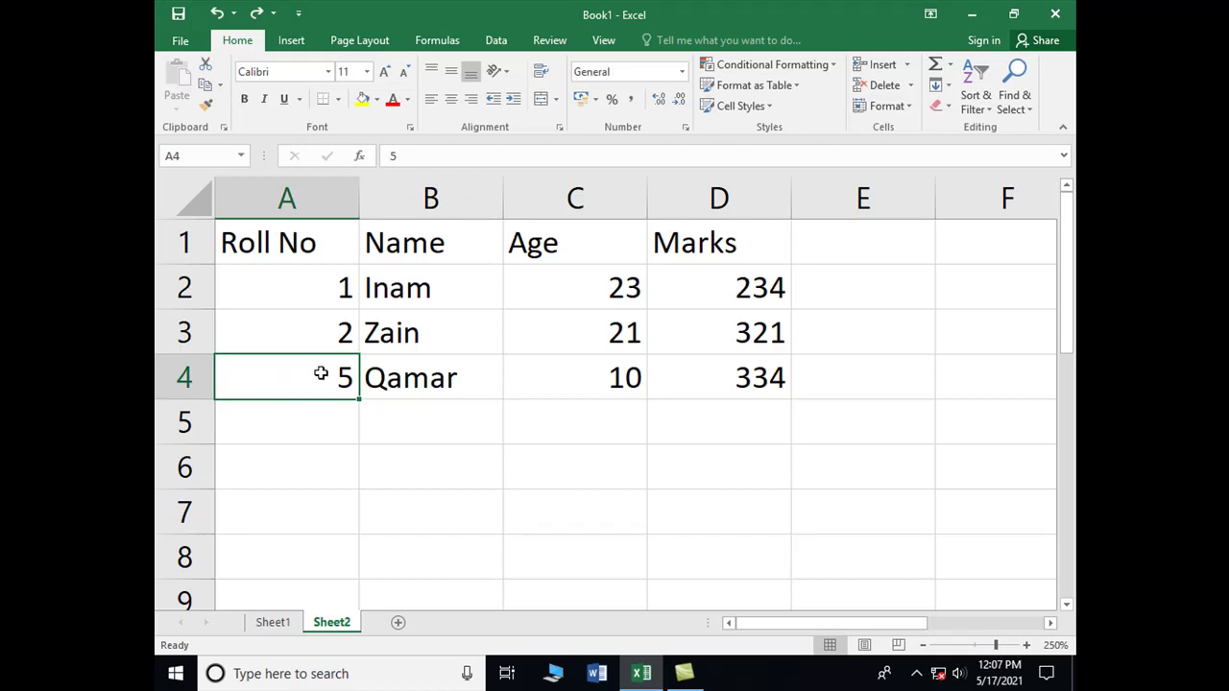
Step: Insert a blank sheet row at row 4 and fill it with roll number 3, the student's name, age 15 and marks 389
left_click(907, 69)
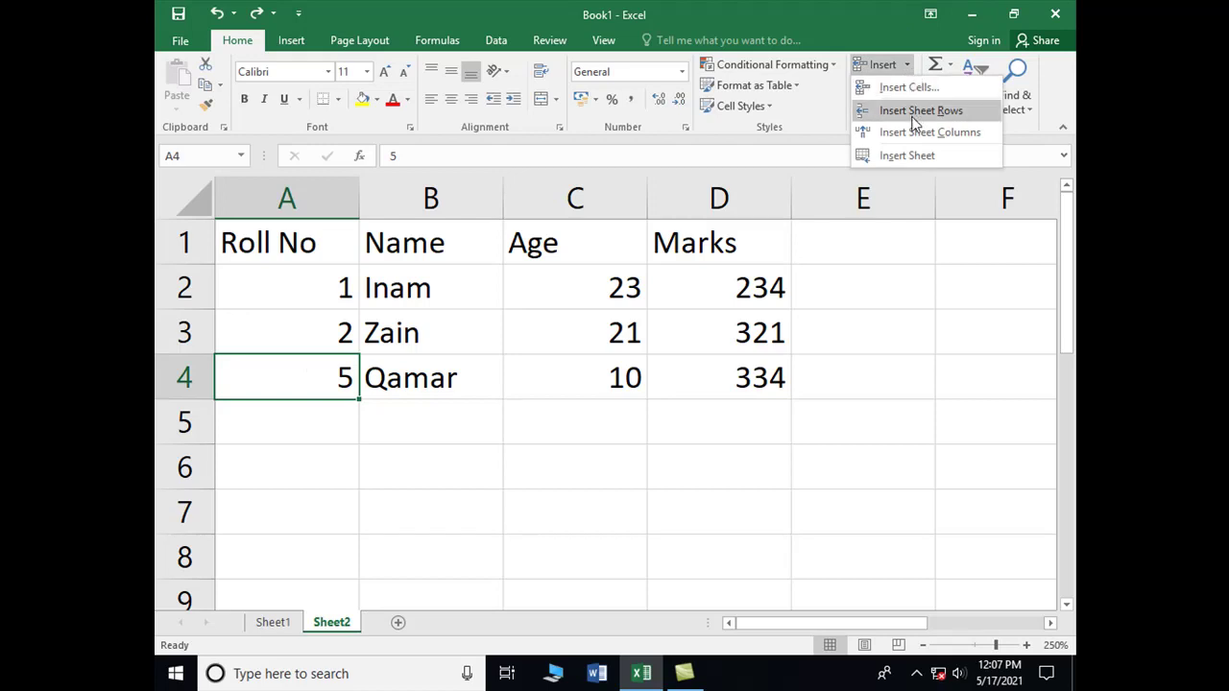
left_click(914, 113)
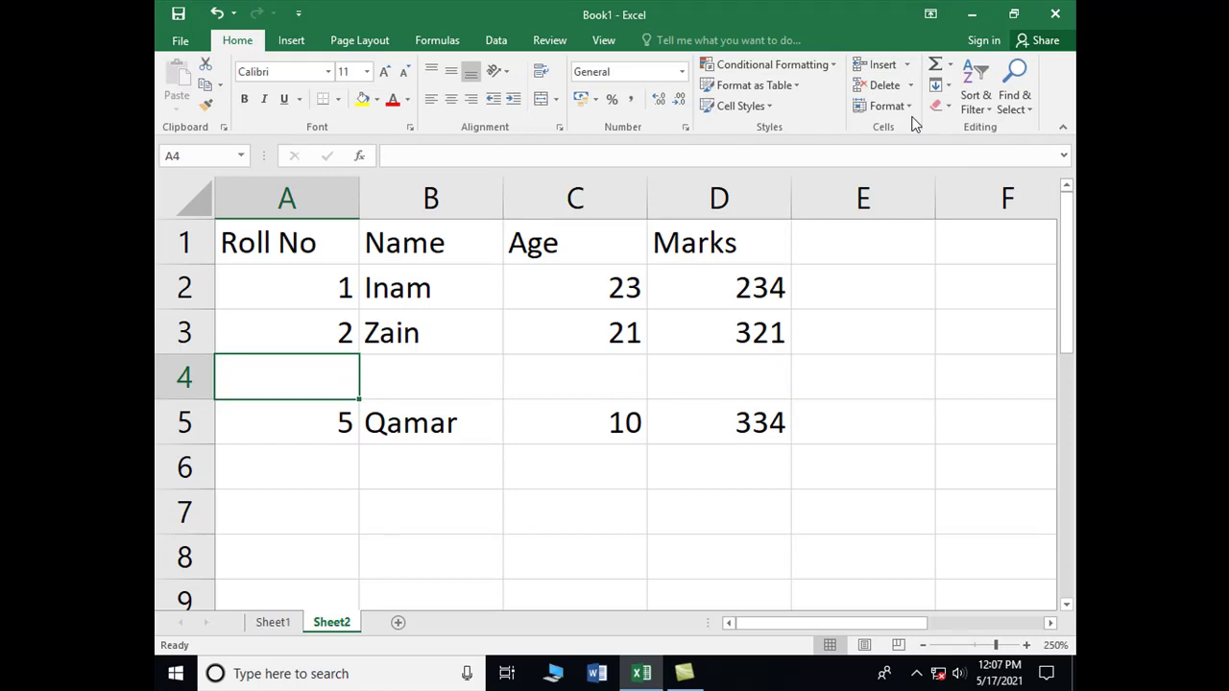
type("3")
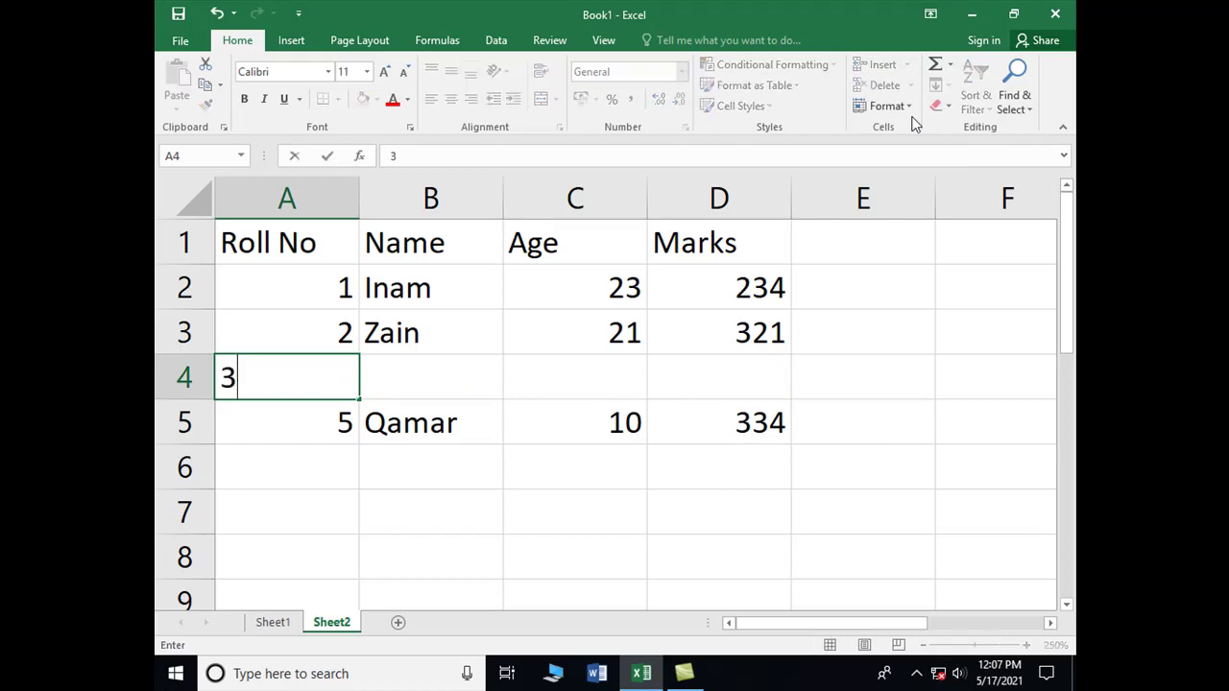
key("Tab")
type("Talha")
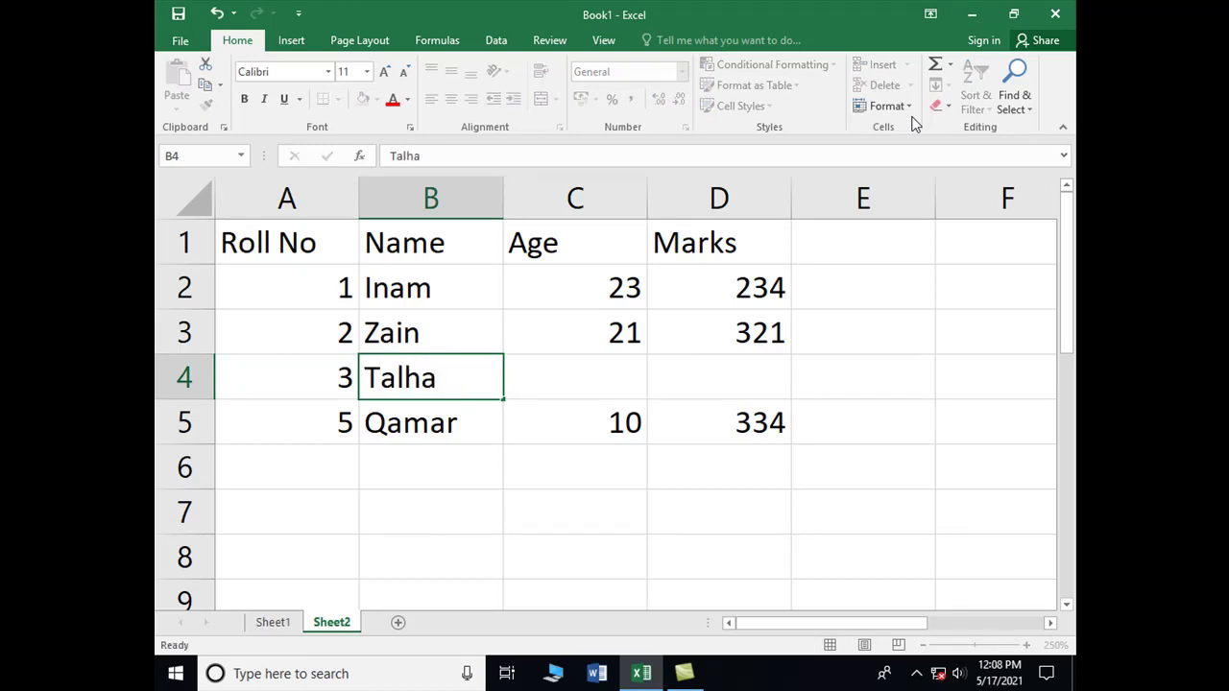
key("Tab")
type("15")
key("Tab")
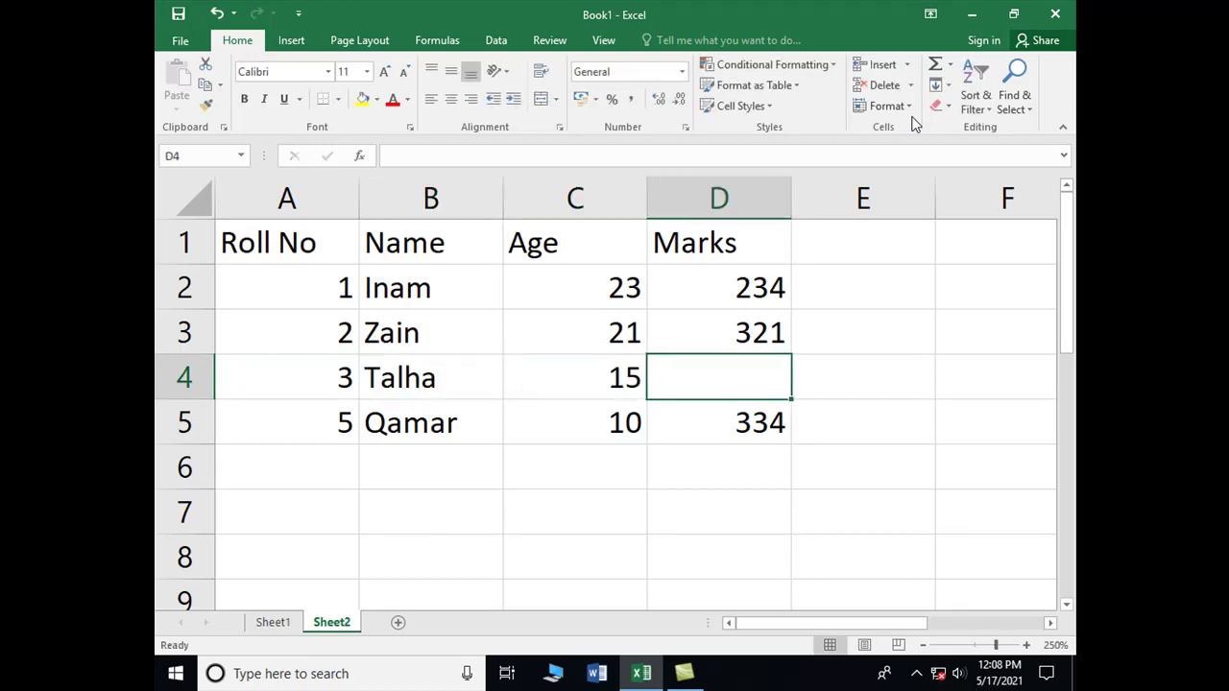
type("321")
key("BackSpace")
key("BackSpace")
type("89")
key("ctrl+Return")
key("Return")
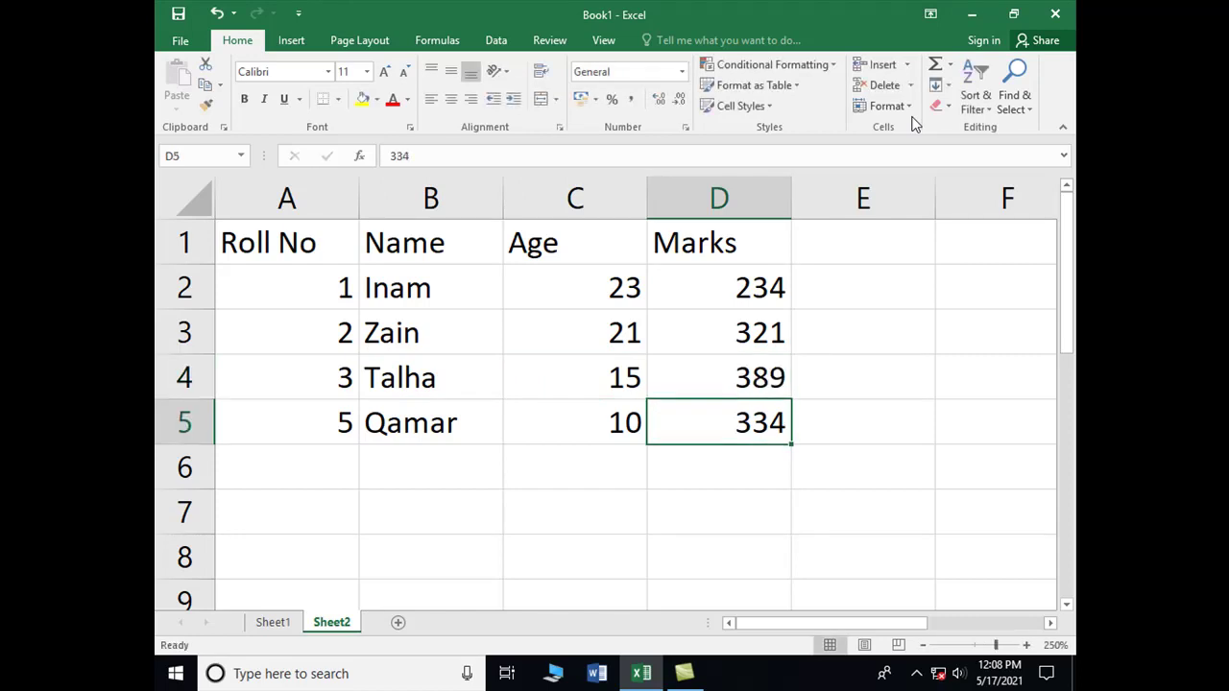
Step: Insert blank sheet rows above the students with roll numbers 1 and 3 at once, using nonadjacent cells A2 and A4, and undo it
key("Up")
key("Up")
key("Left")
key("Left")
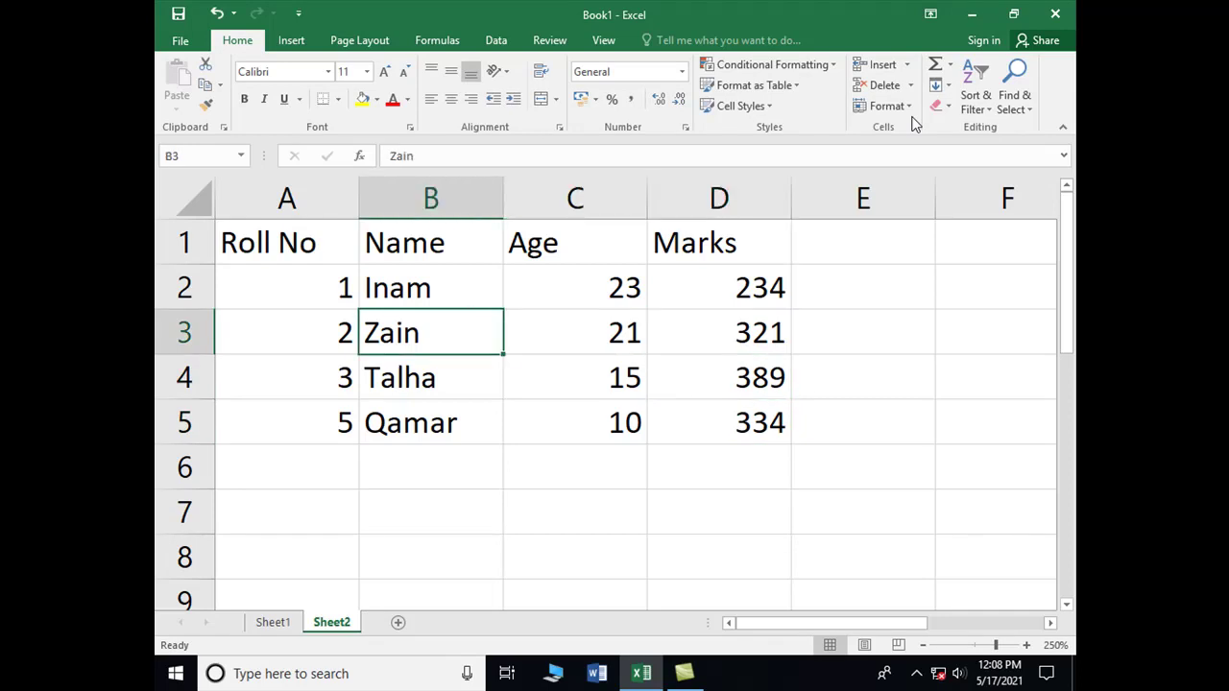
key("Left")
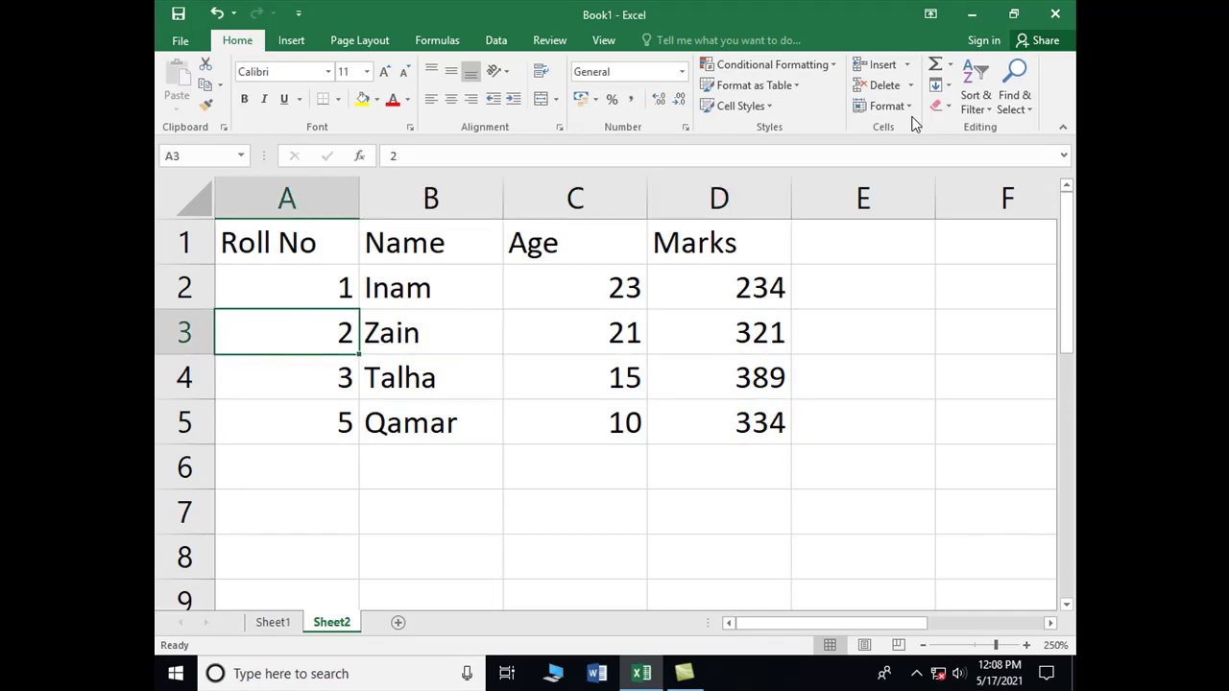
key("Up")
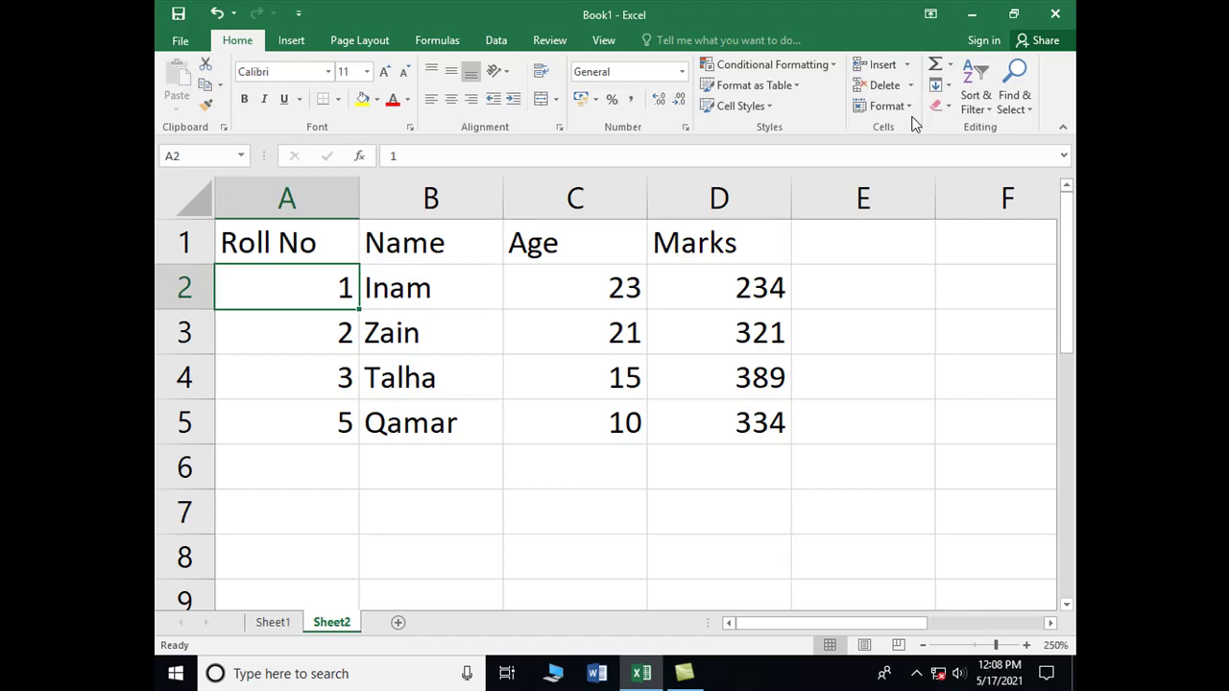
left_click(284, 374, "ctrl")
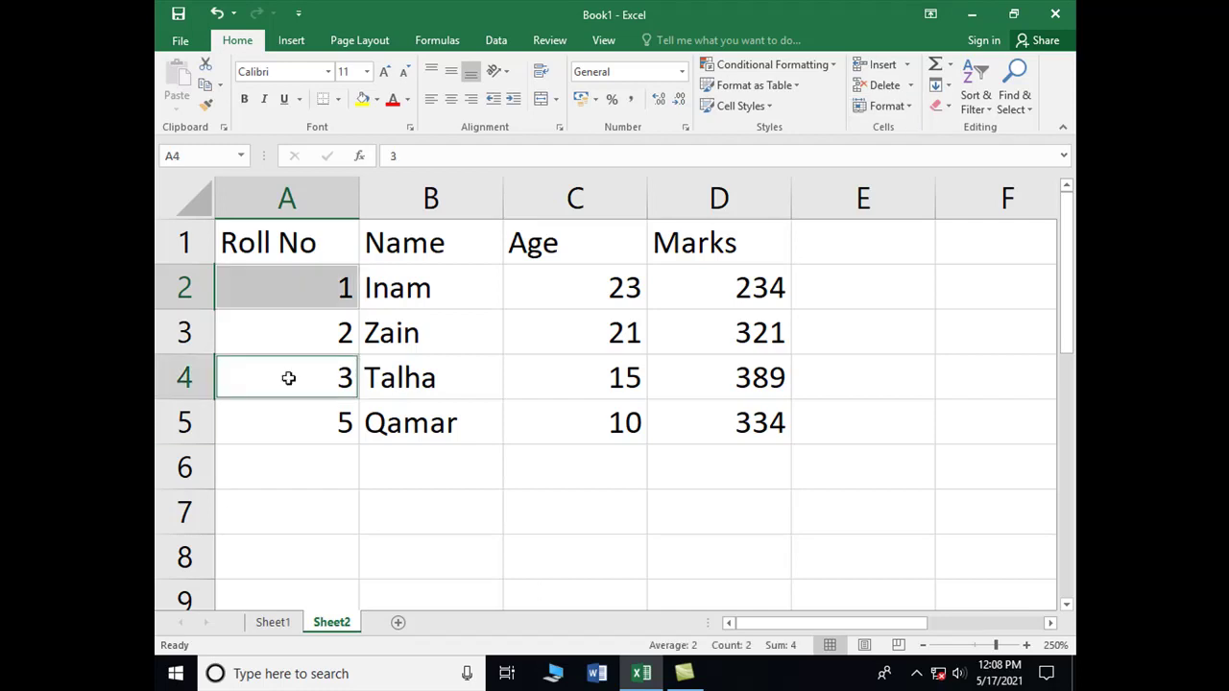
left_click(908, 66)
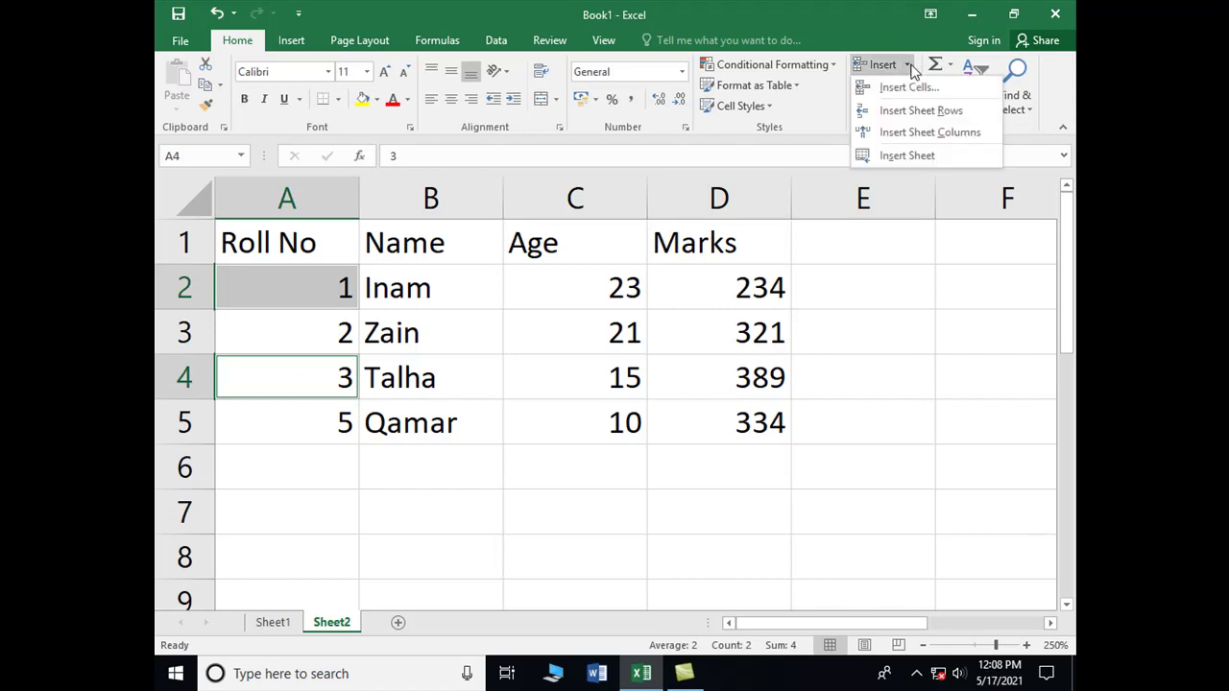
left_click(919, 111)
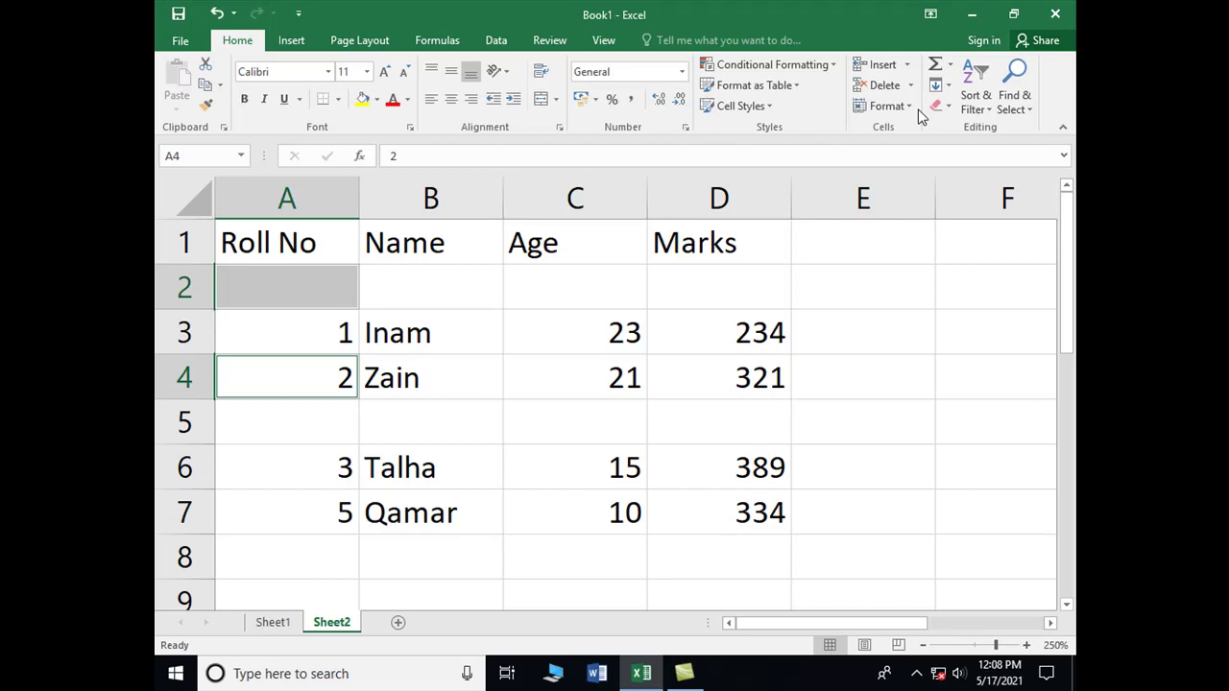
key("ctrl+z")
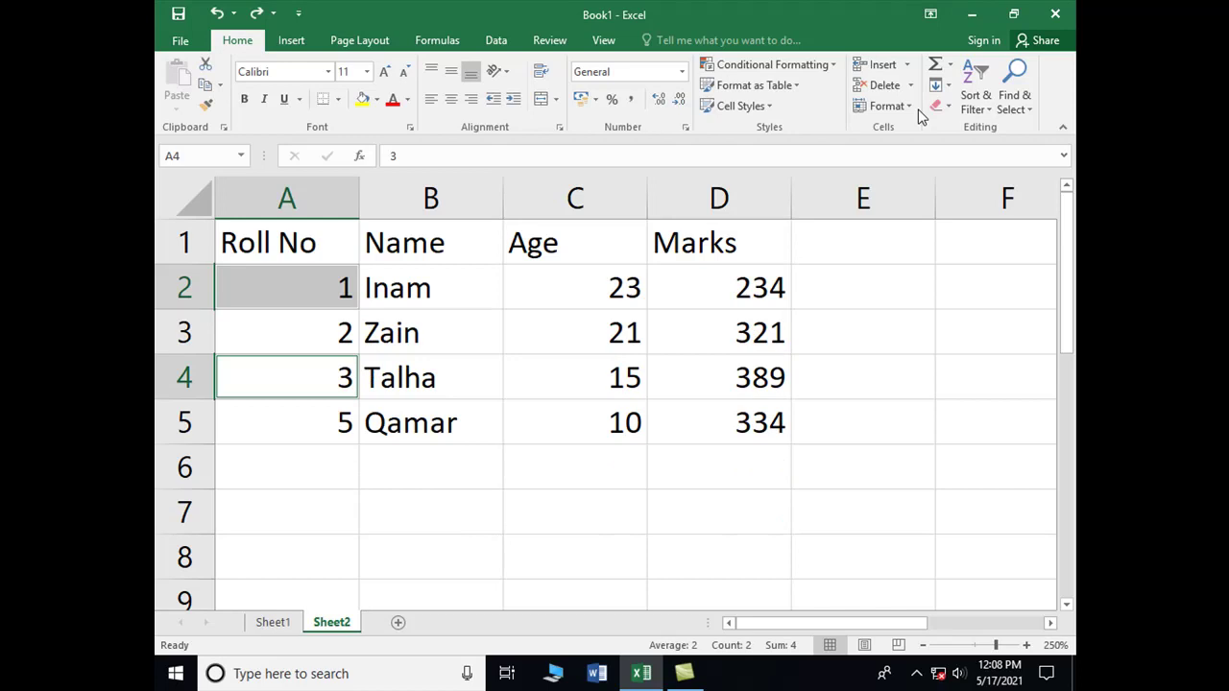
Step: Enter the note "To insert a blank sheet" in cell B5 of Sheet1
left_click(288, 626)
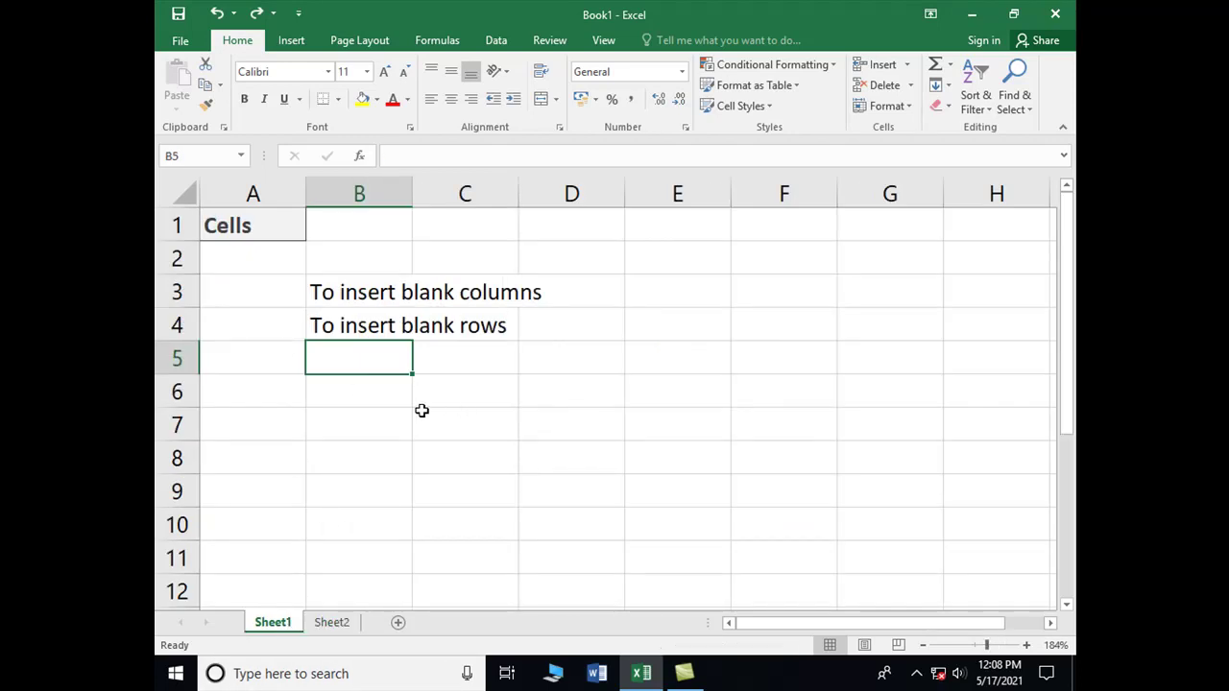
type("To i")
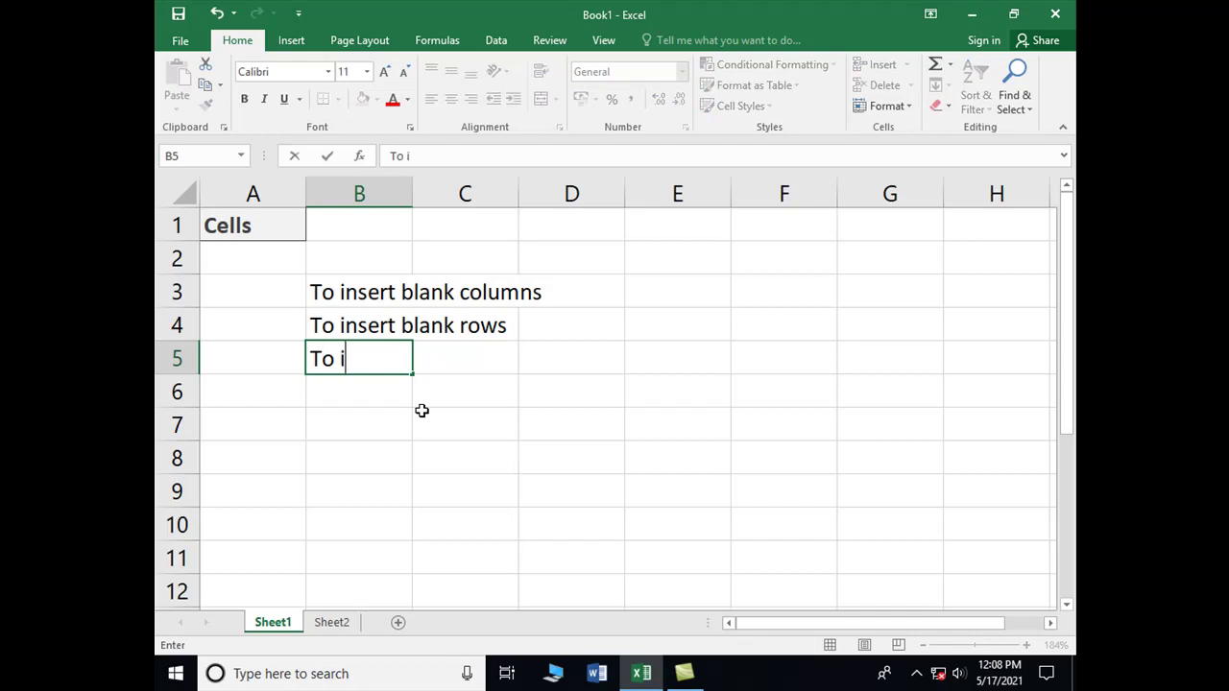
type("nsert ")
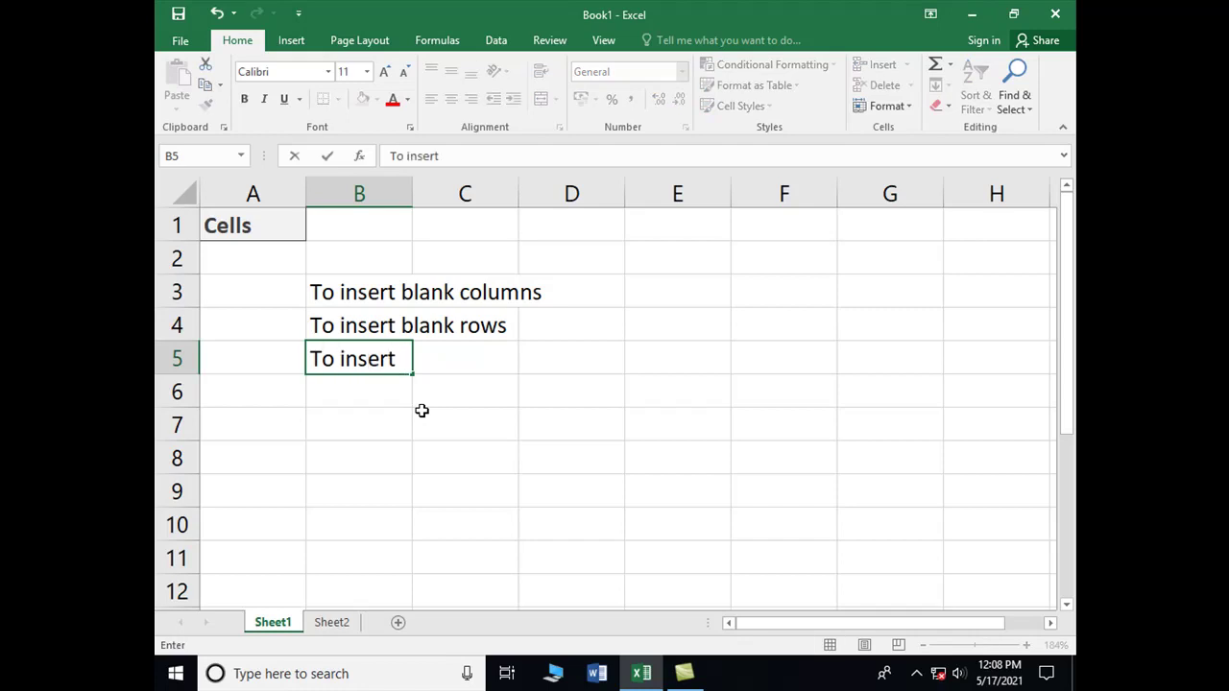
type("a bla")
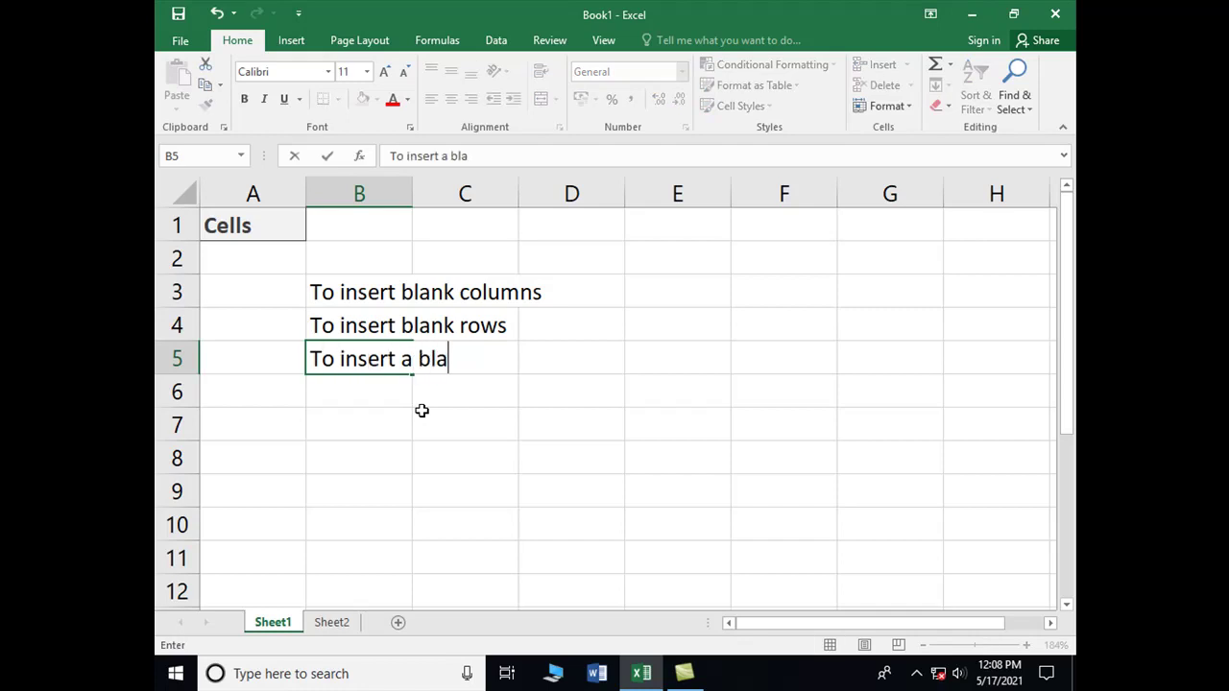
type("nk sheet")
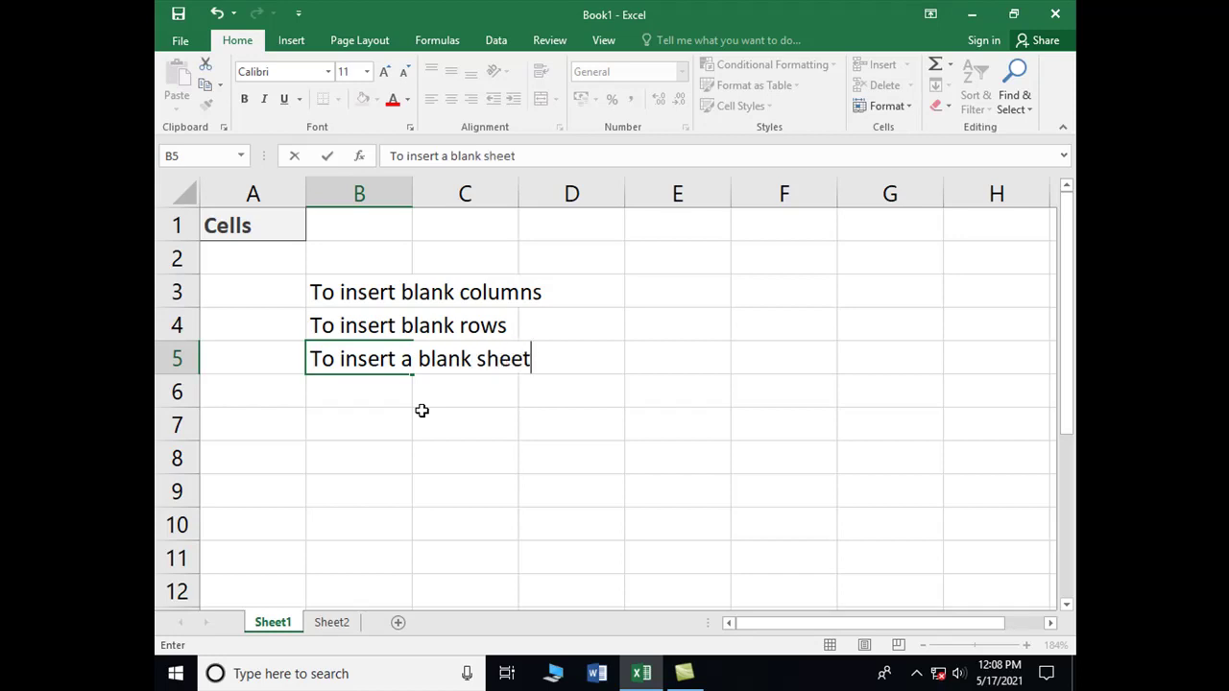
key("Return")
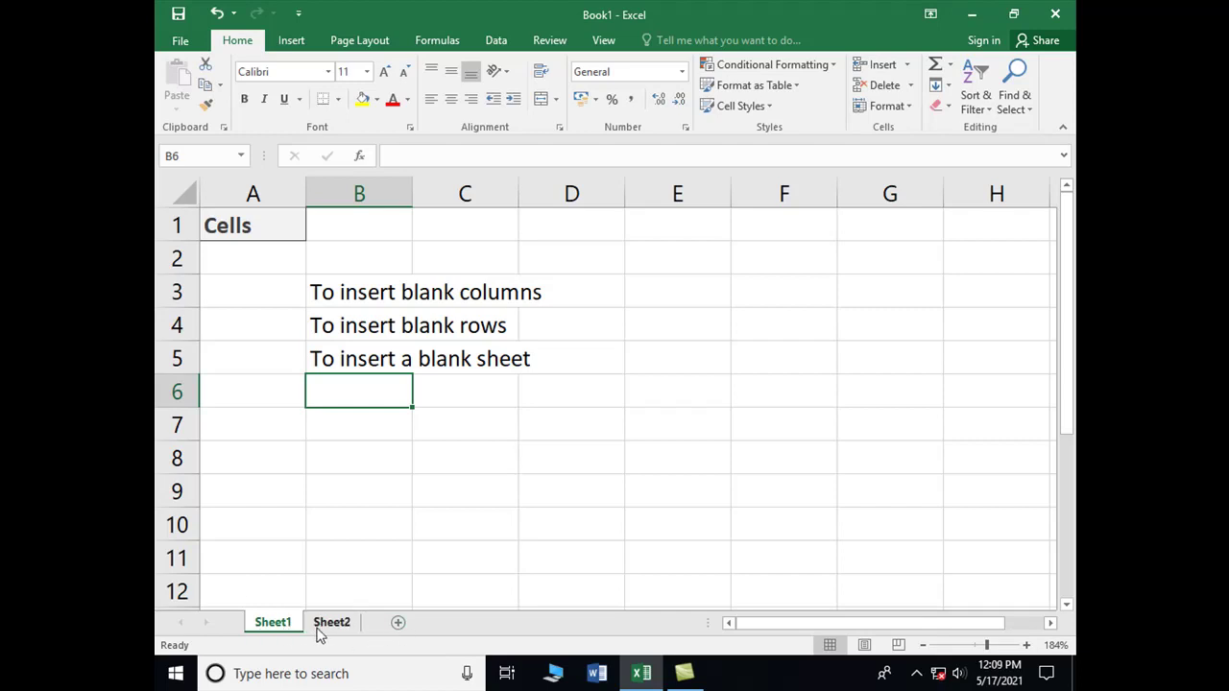
Step: Add a new blank sheet directly after Sheet1, and insert another blank sheet before Sheet1 with the Insert Sheet command
left_click(398, 625)
left_click(284, 624)
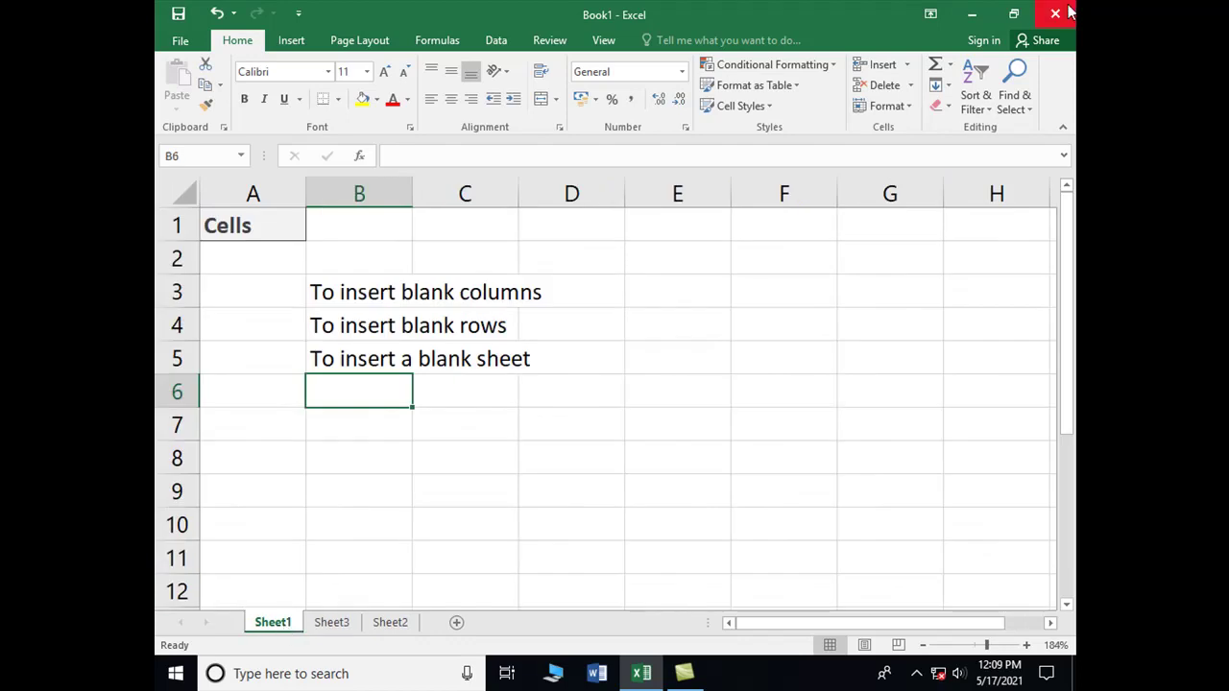
left_click(908, 66)
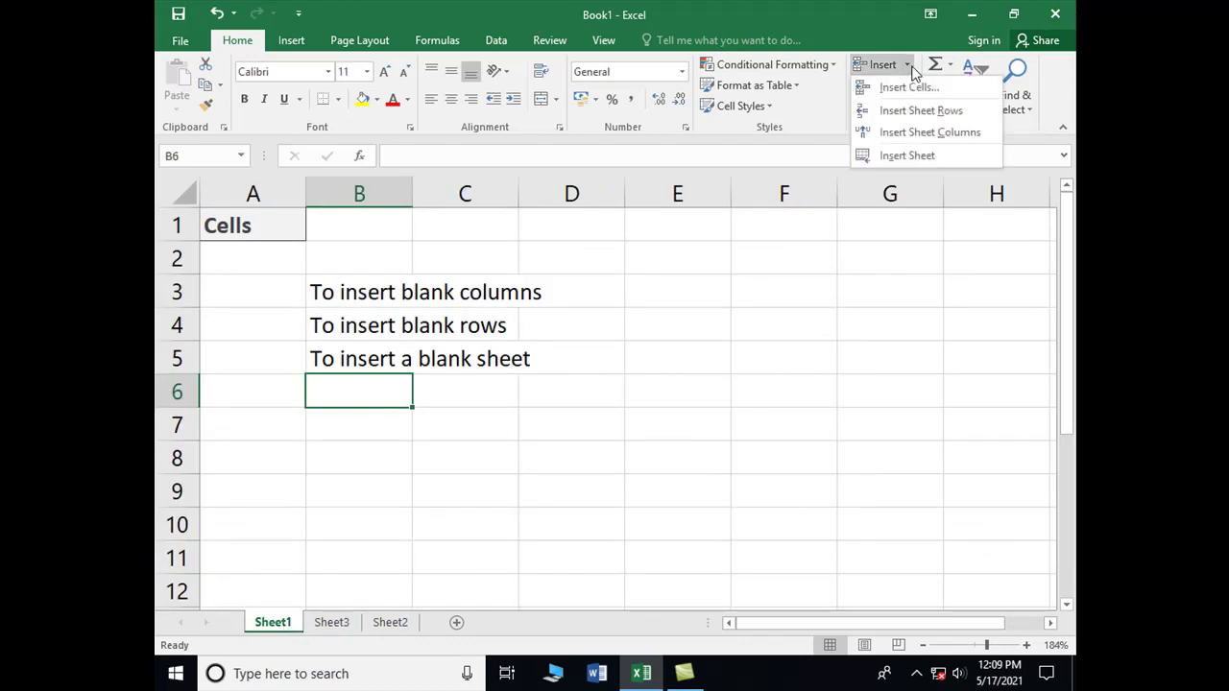
left_click(916, 154)
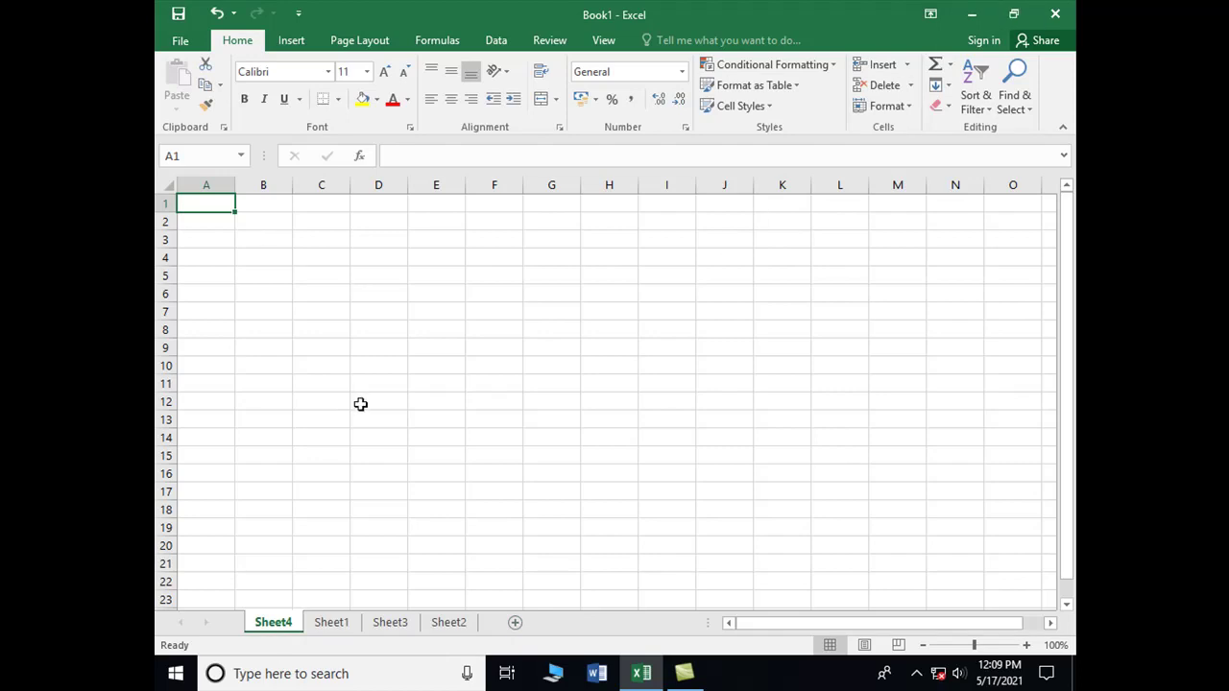
Step: Enter the note "To insert blank cells" in cell B2 of Sheet1, above the blank columns note
left_click(437, 623)
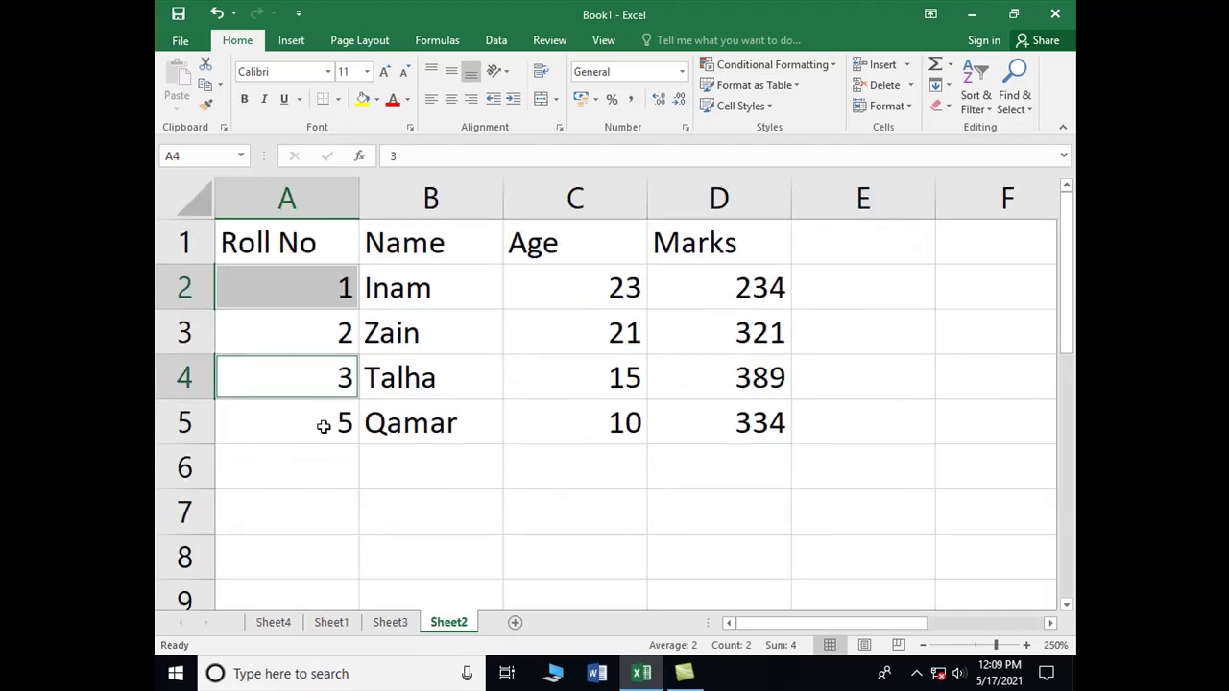
left_click(326, 622)
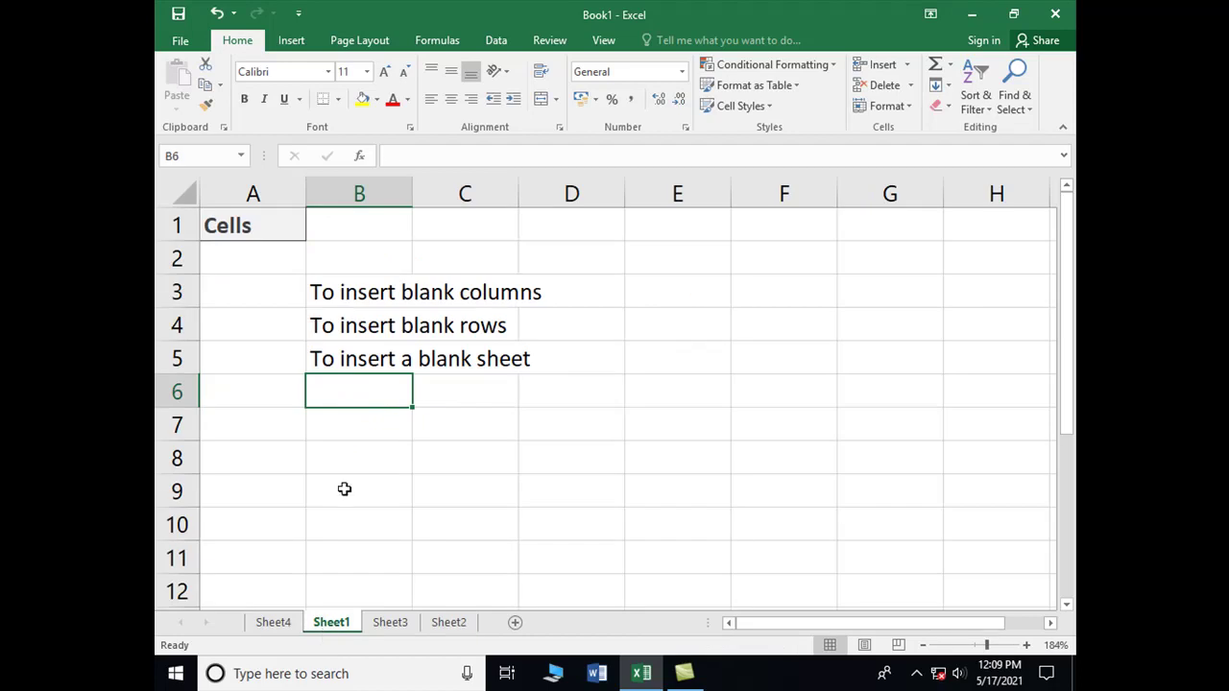
key("Up")
key("Up")
key("Up")
key("Up")
key("Up")
key("Down")
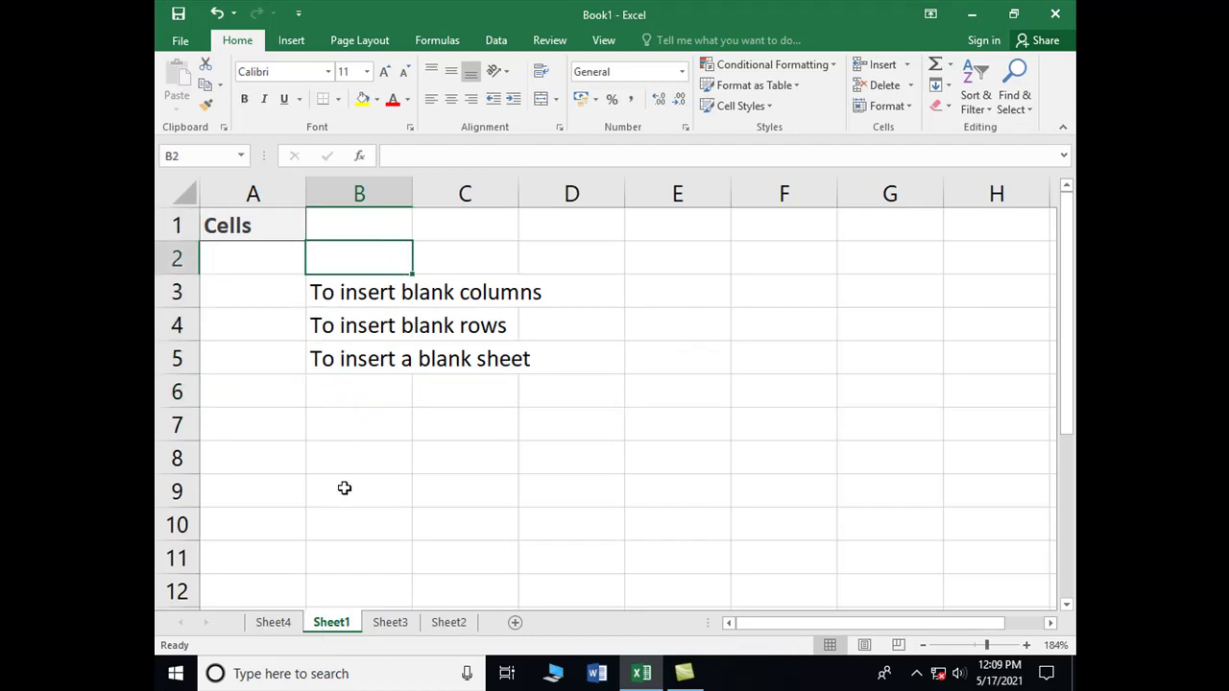
type("To minsert")
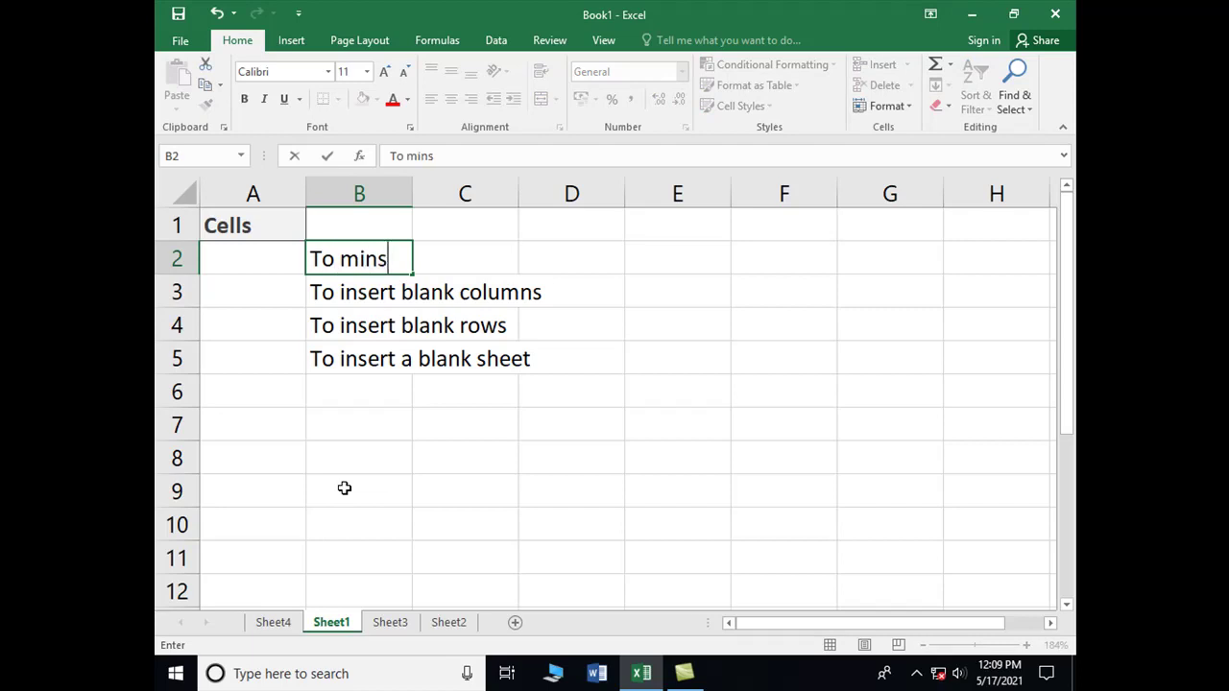
key("BackSpace")
key("BackSpace")
key("BackSpace")
key("BackSpace")
key("BackSpace")
key("BackSpace")
key("BackSpace")
type("in")
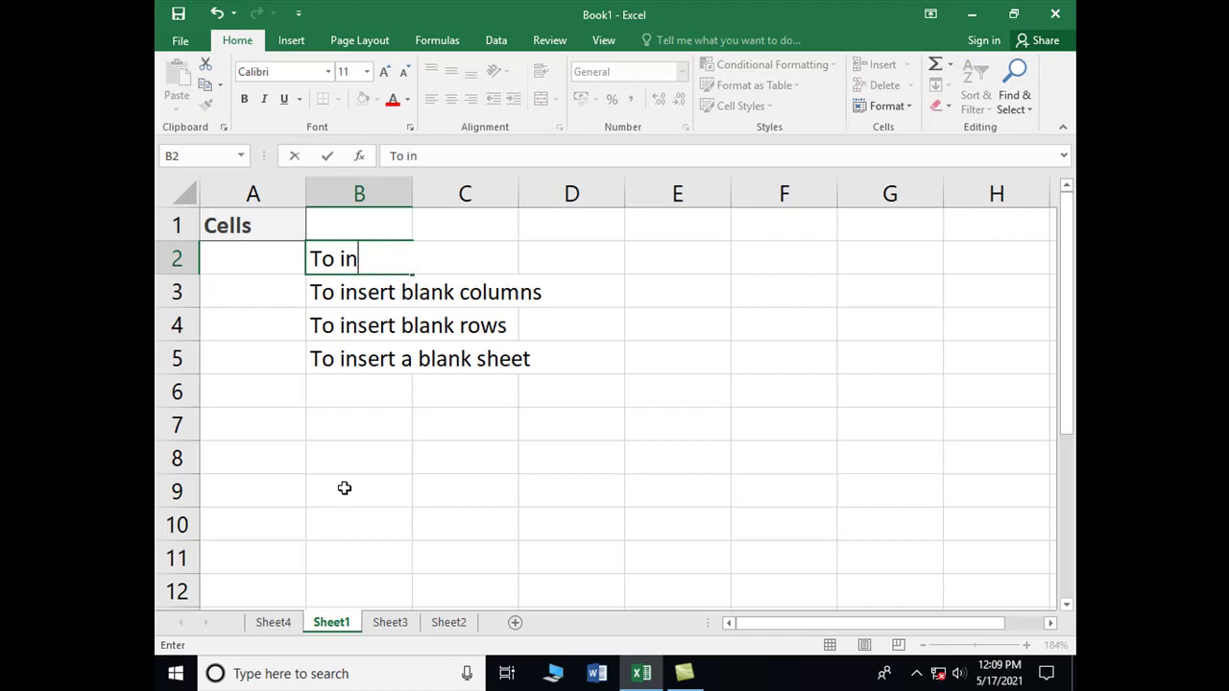
type("sert bla")
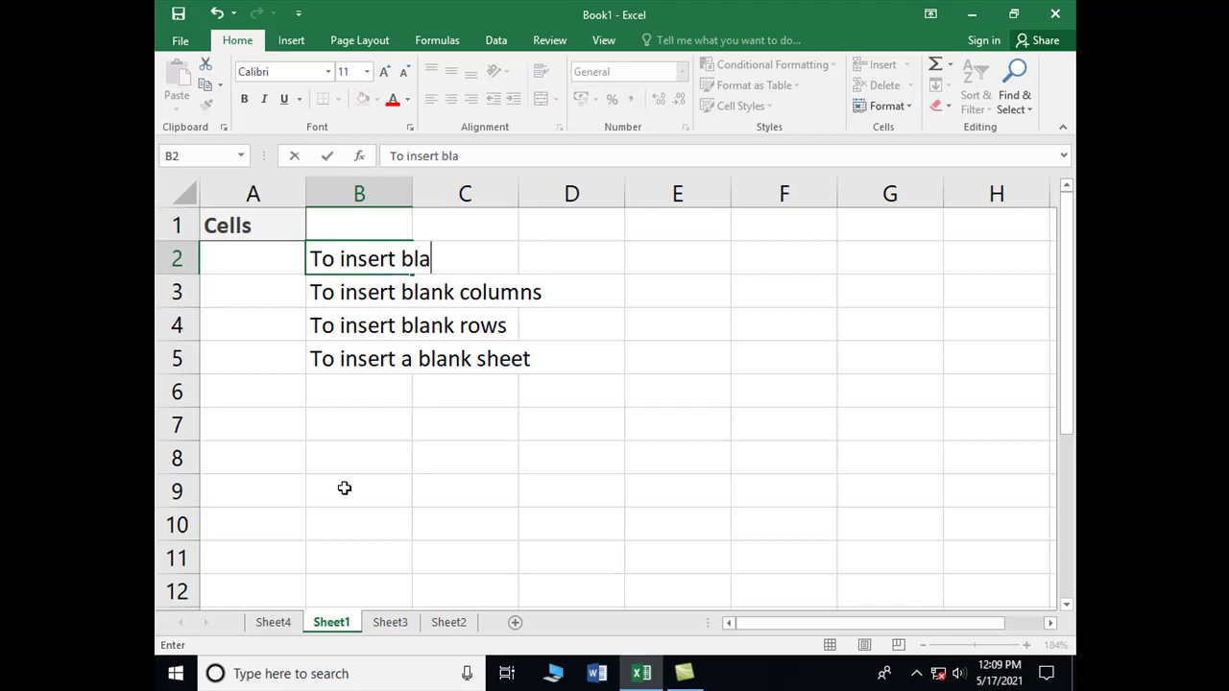
type("nk cells")
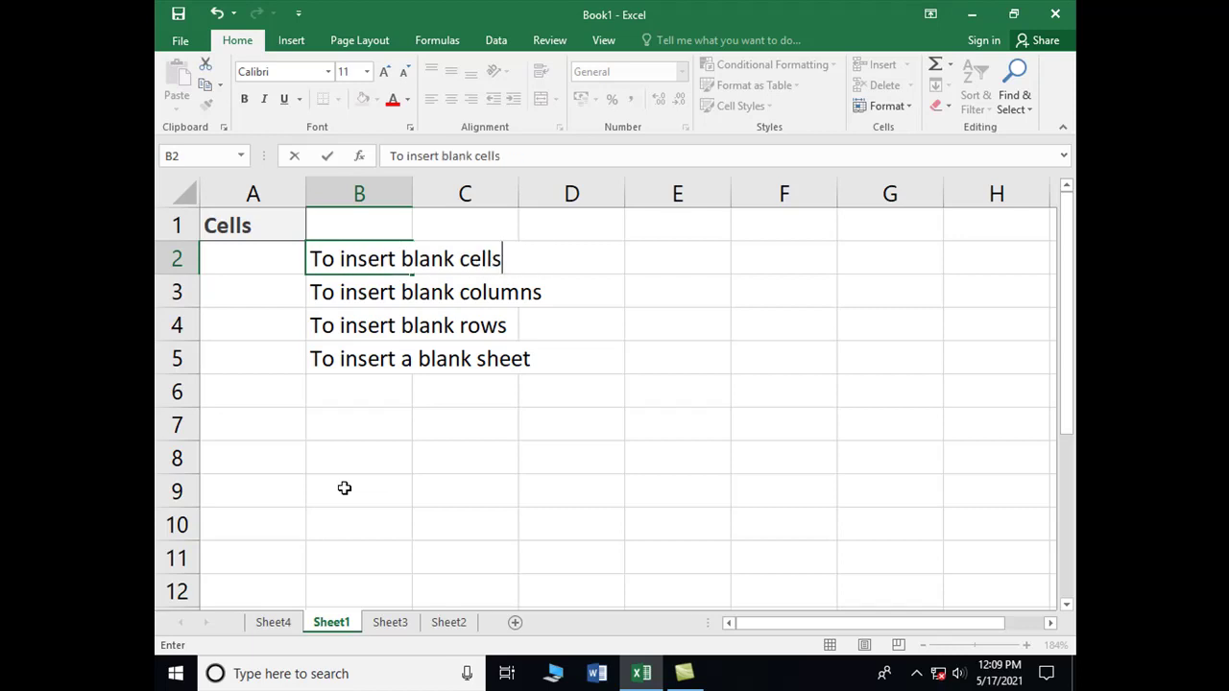
key("Return")
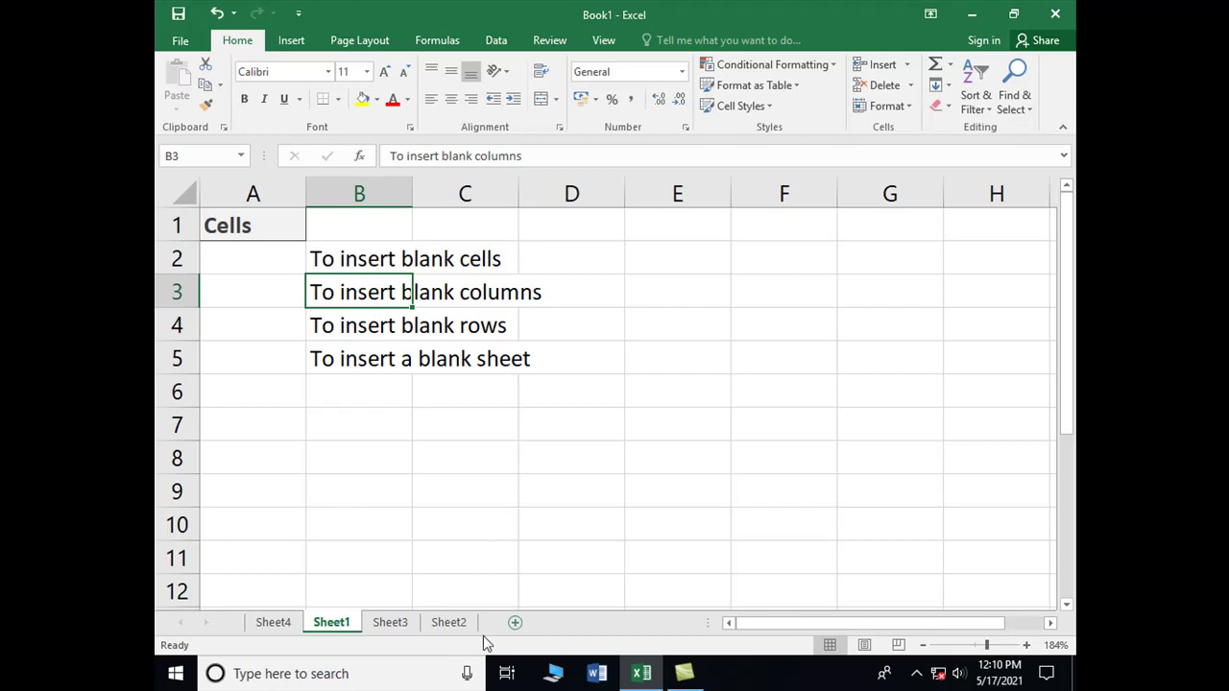
Step: On the blank Sheet3, enter the values 12, 23 and 45 in cells C3 to E3
left_click(396, 626)
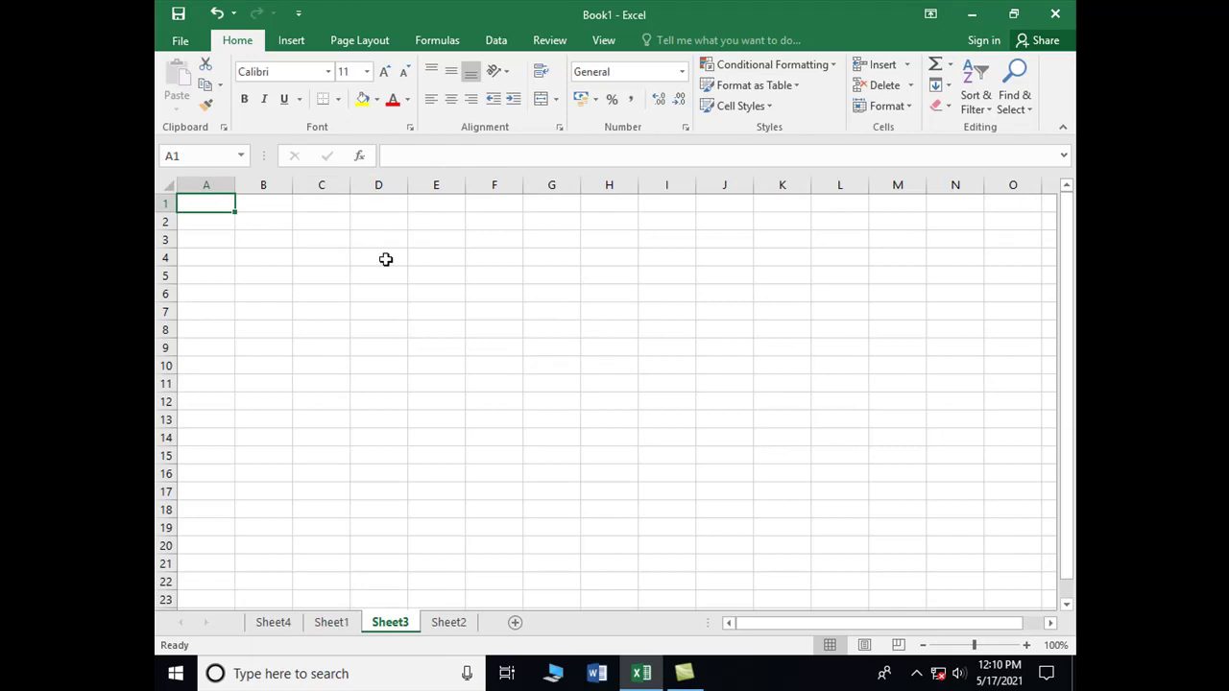
left_click(385, 259)
left_click(990, 646)
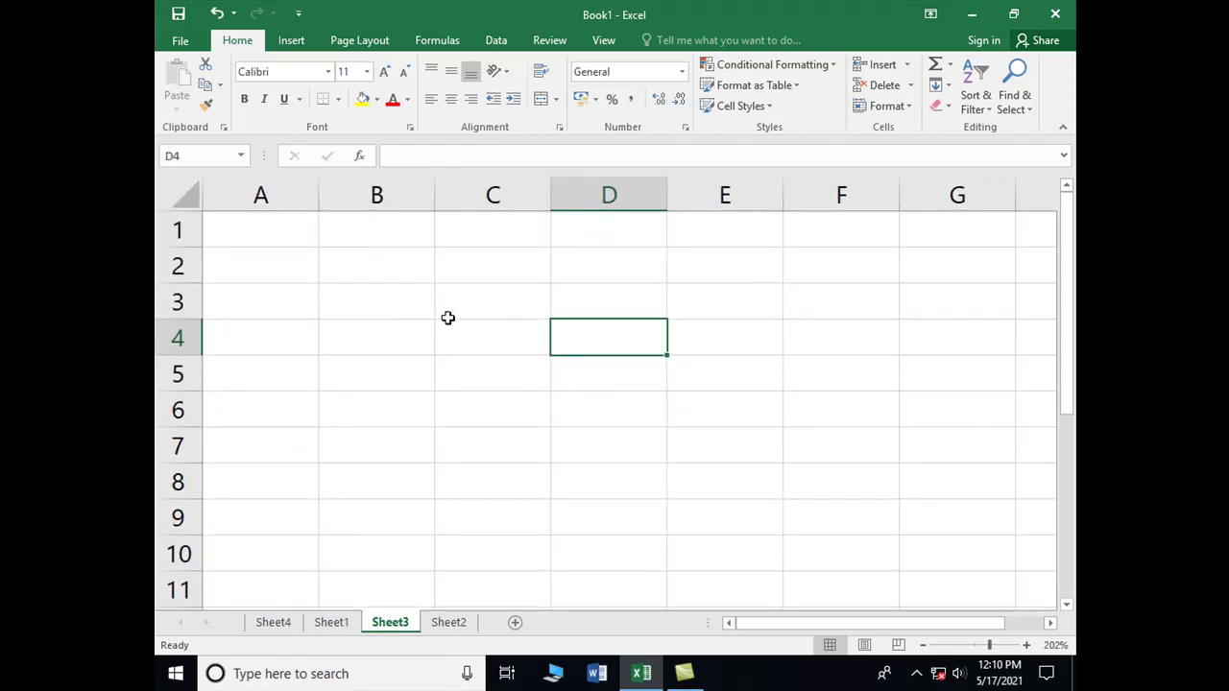
left_click(980, 645)
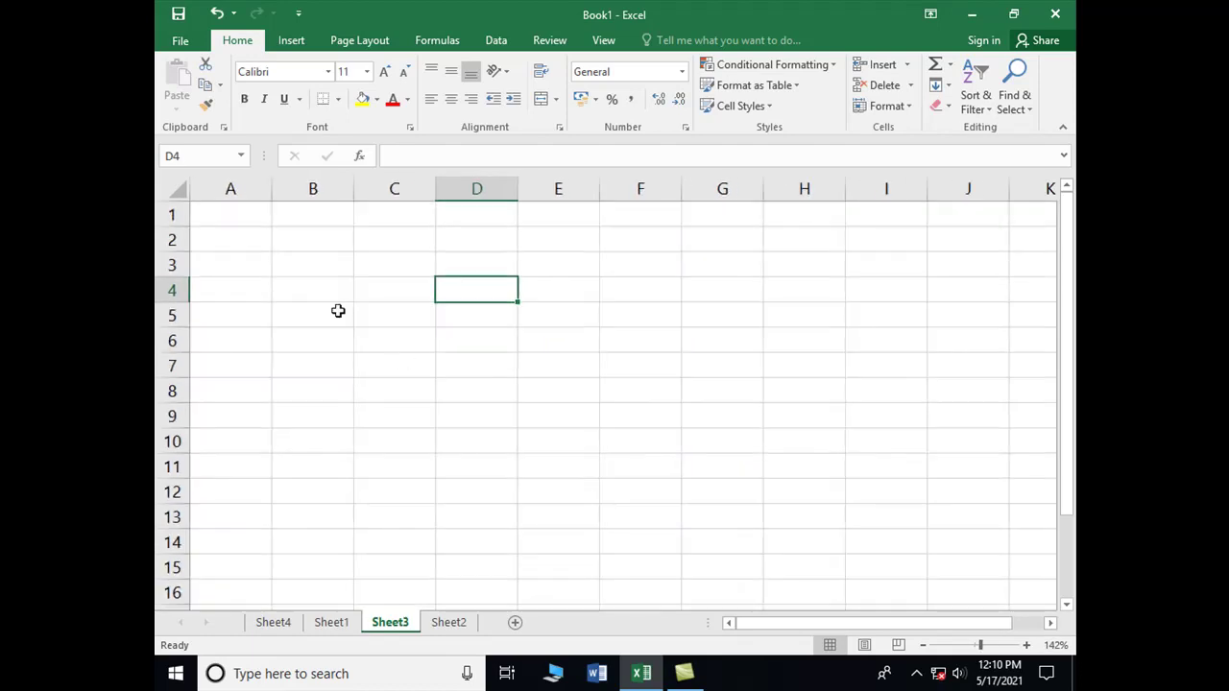
left_click(390, 269)
type("12")
key("Tab")
type("23")
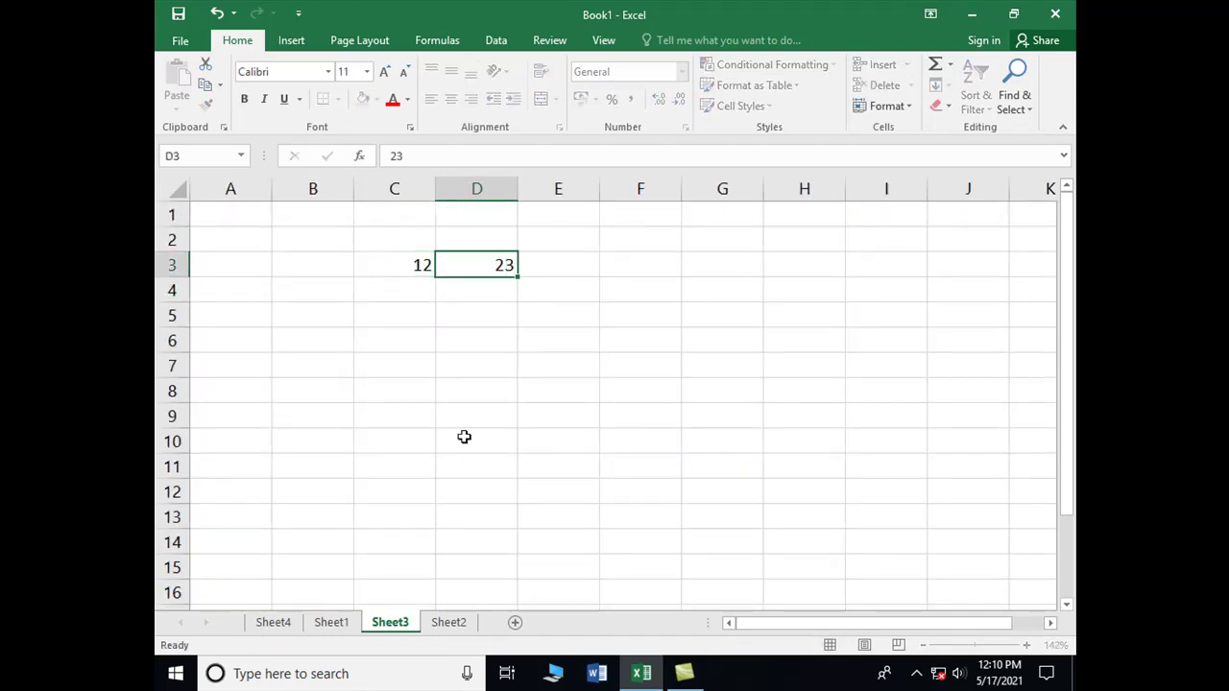
key("Tab")
type("45")
key("Down")
key("Left")
key("Left")
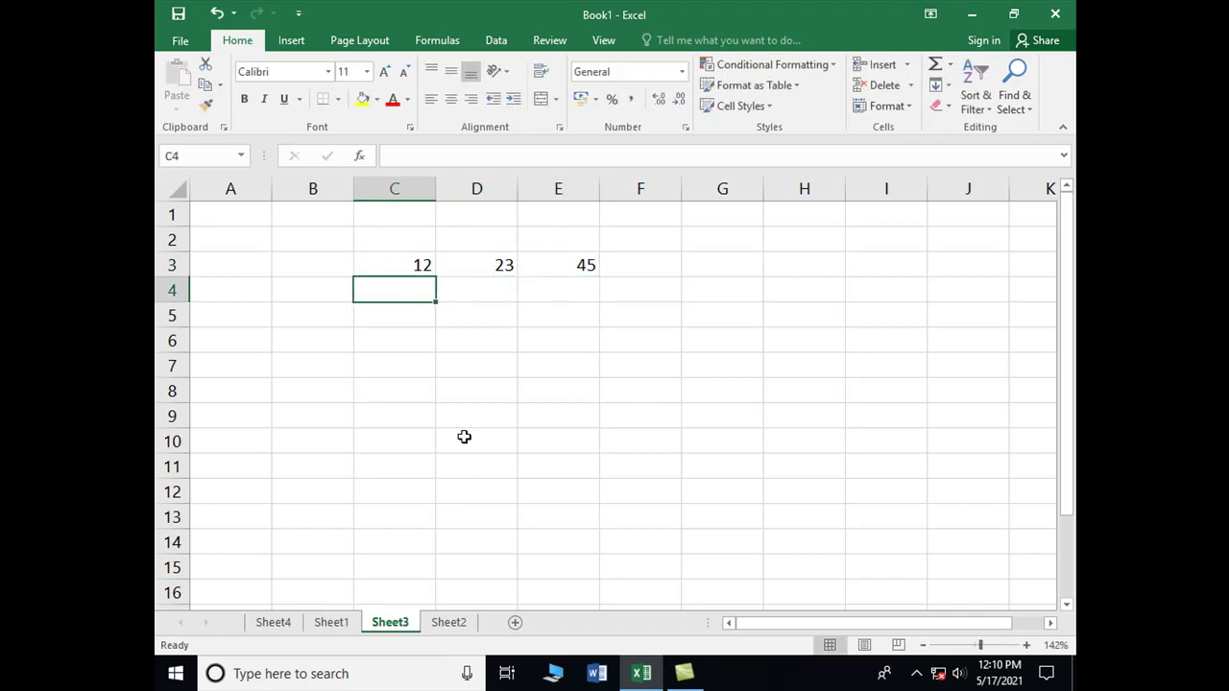
Step: Enter the values 9, 1 and 7 in cells C4 to E4 of Sheet3
type("9")
key("Tab")
type("1")
key("Tab")
type("7")
key("Down")
key("Left")
key("Left")
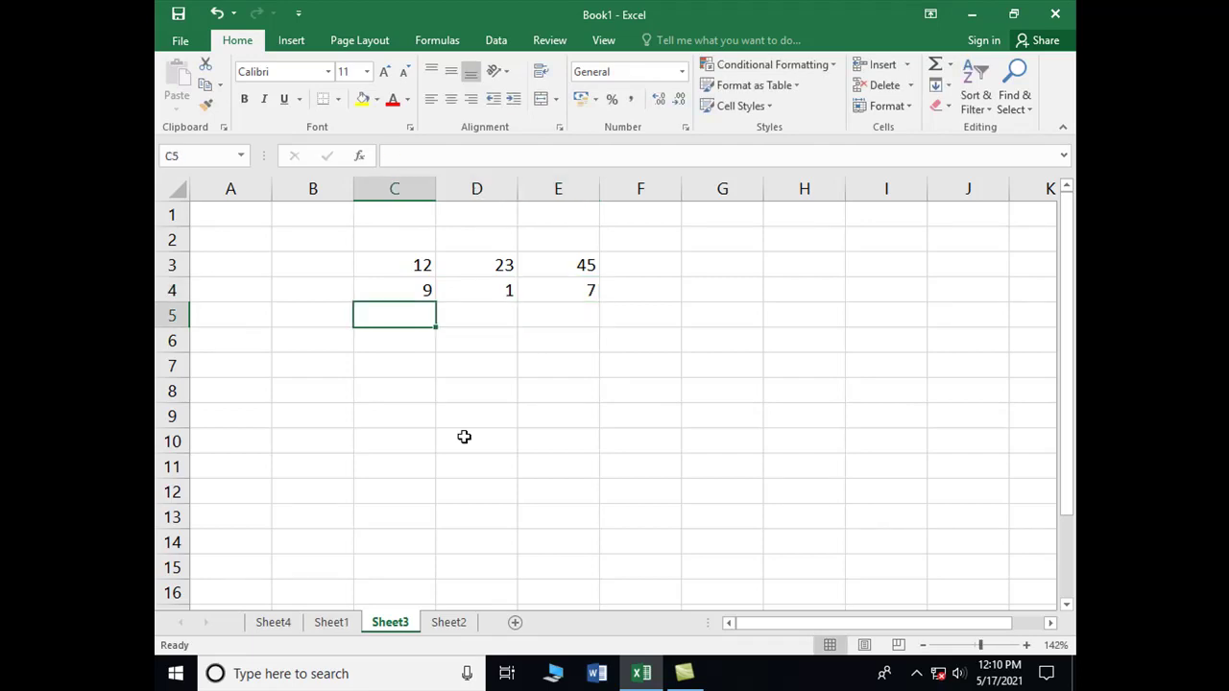
Step: Enter the values 18, 22 and 19 in cells C5 to E5
type("18")
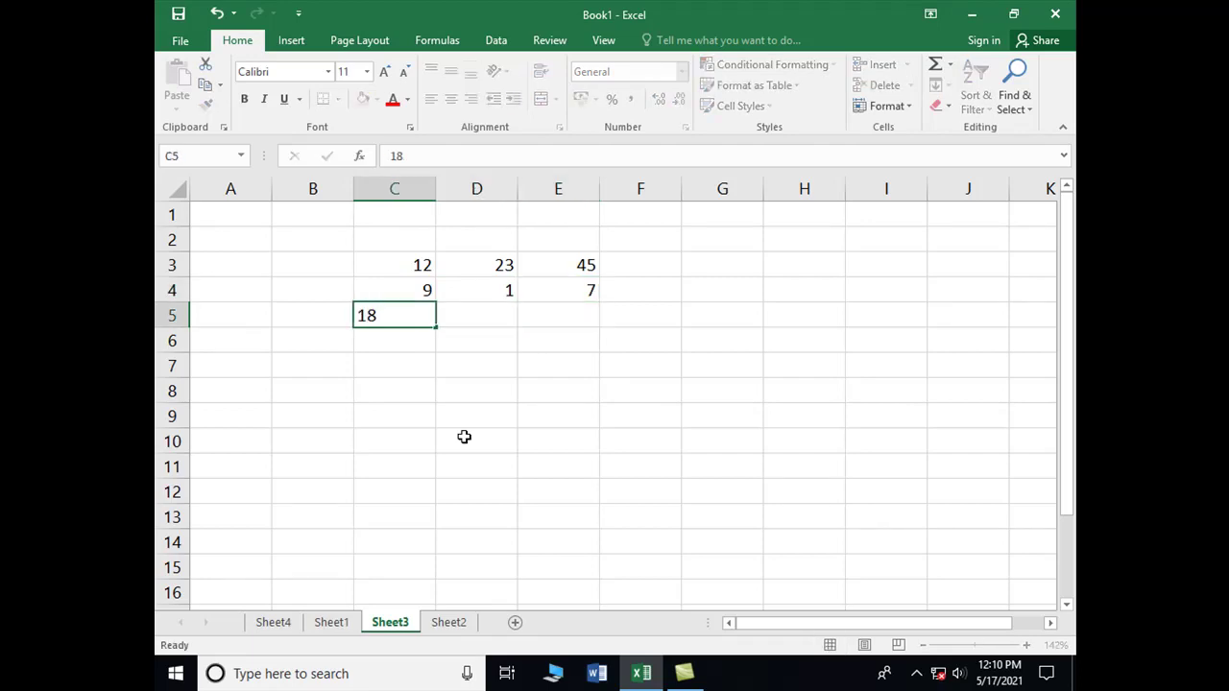
key("Tab")
type("22")
key("Tab")
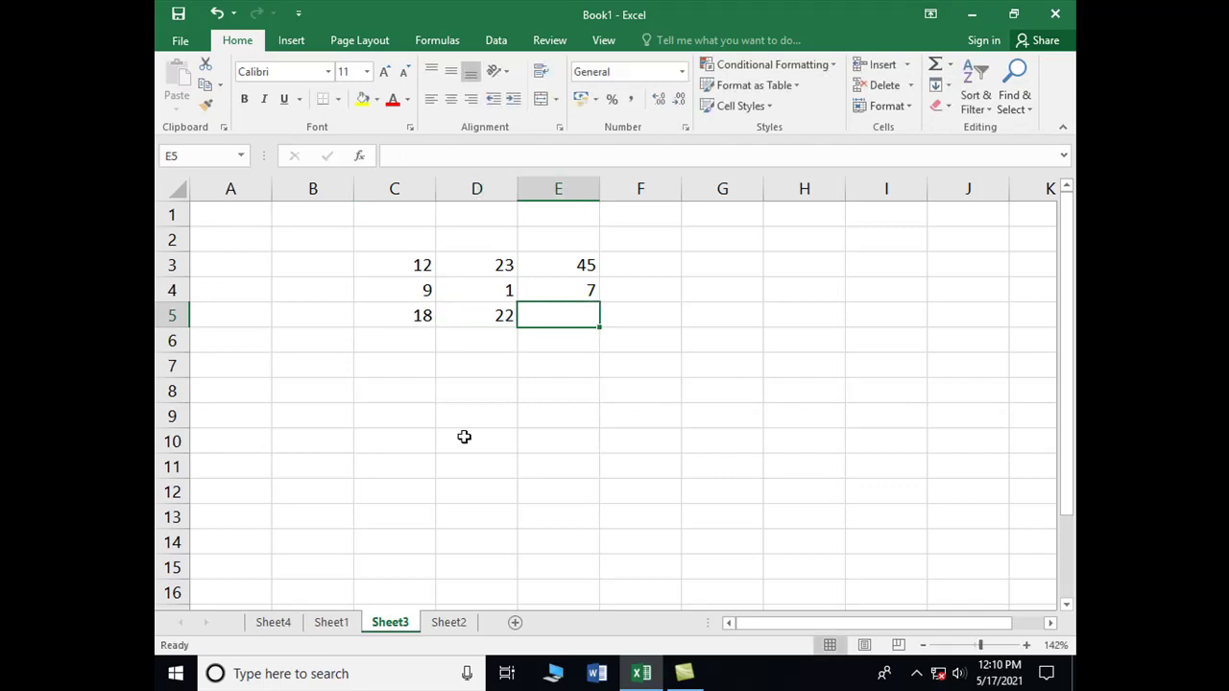
type("19")
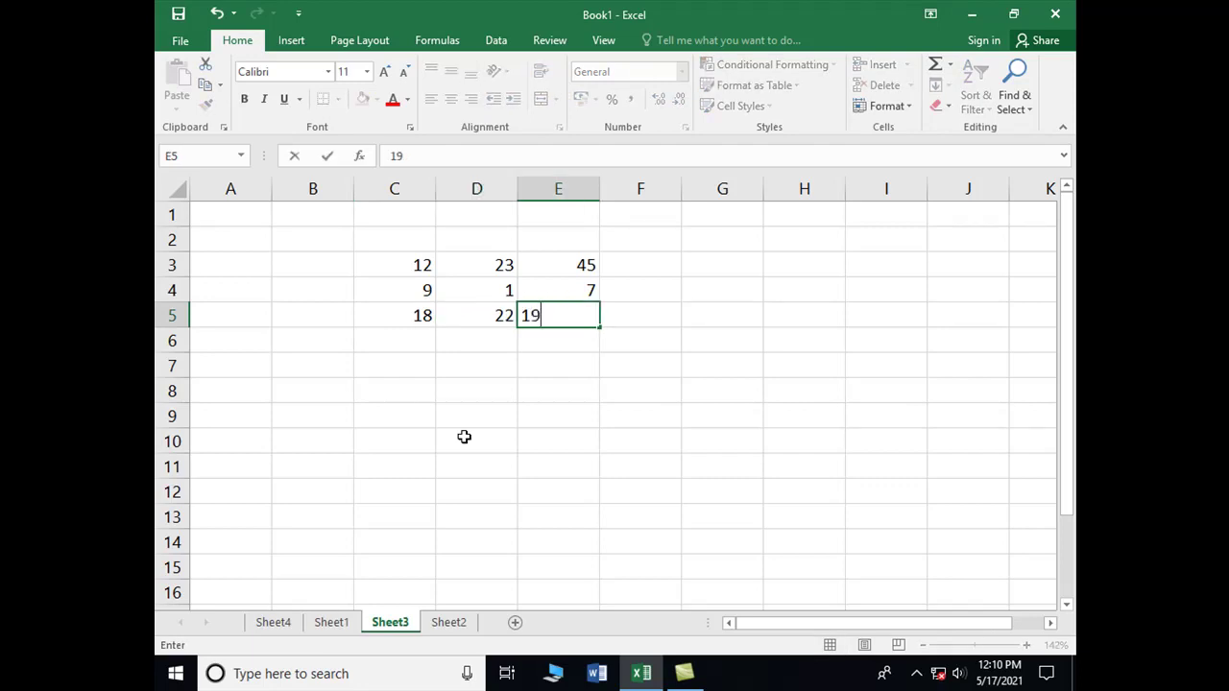
Step: Clear the content of cell D4 and undo the deletion
key("Up")
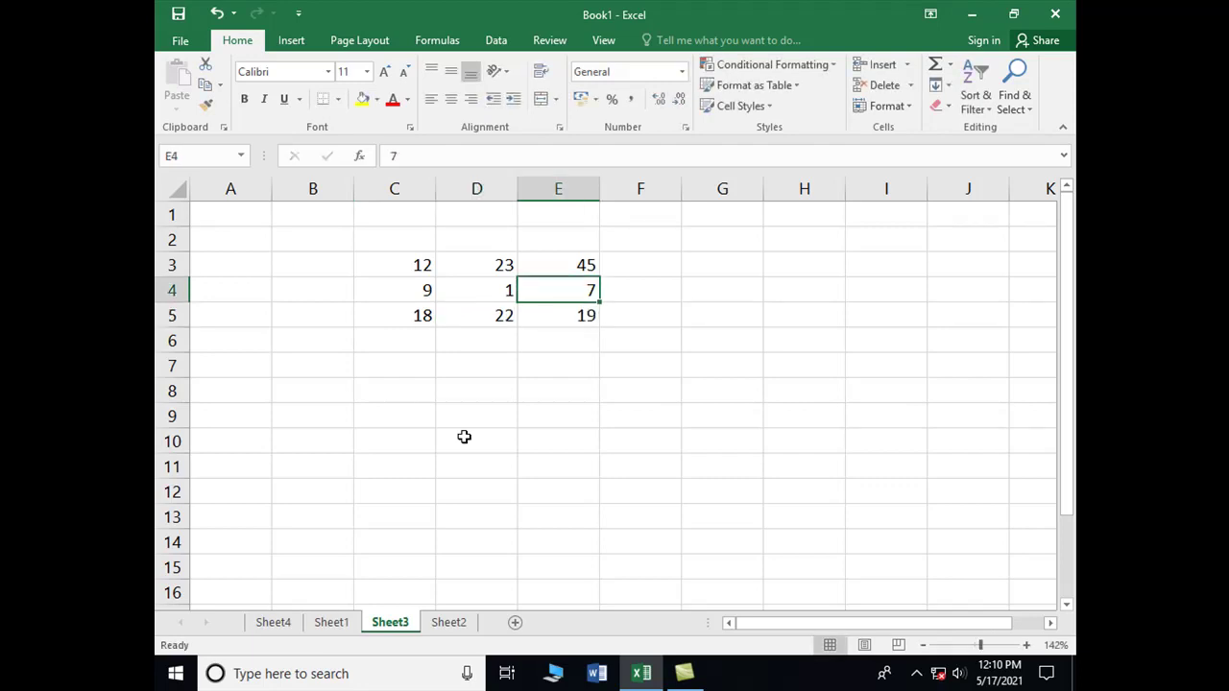
key("Left")
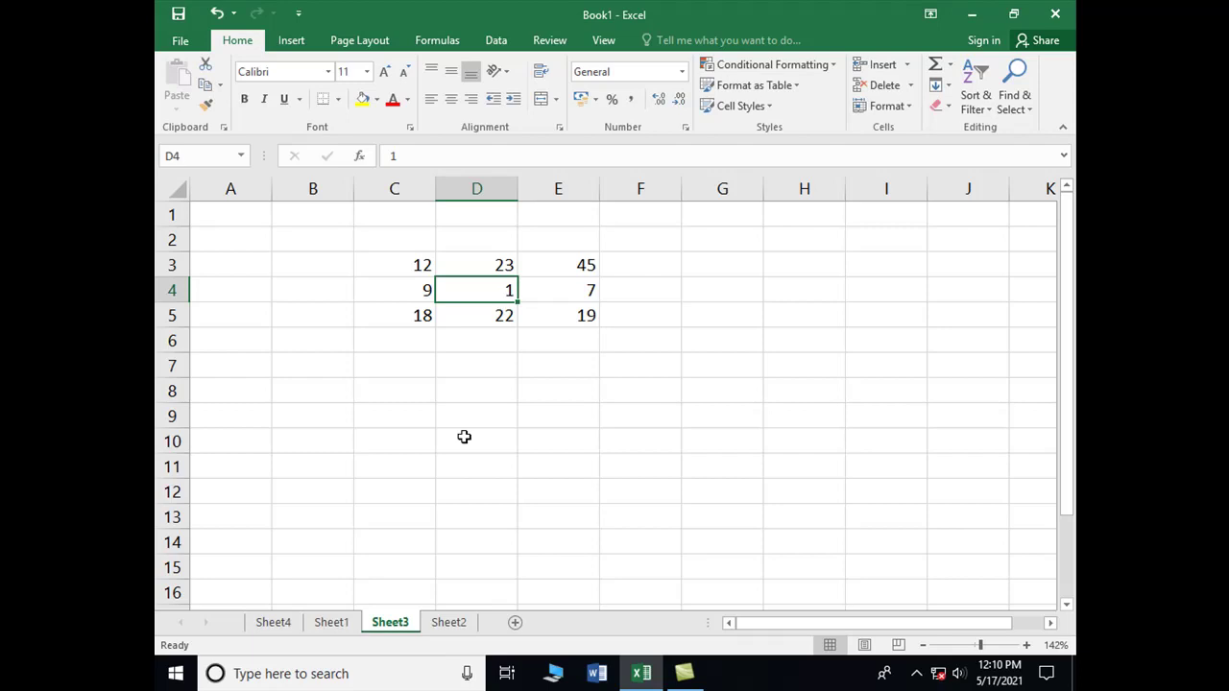
key("Delete")
key("ctrl+z")
Step: Extend the number block with a fourth column by entering 12, 34 and 45 in cells F3 to F5
key("Right")
key("Right")
key("Up")
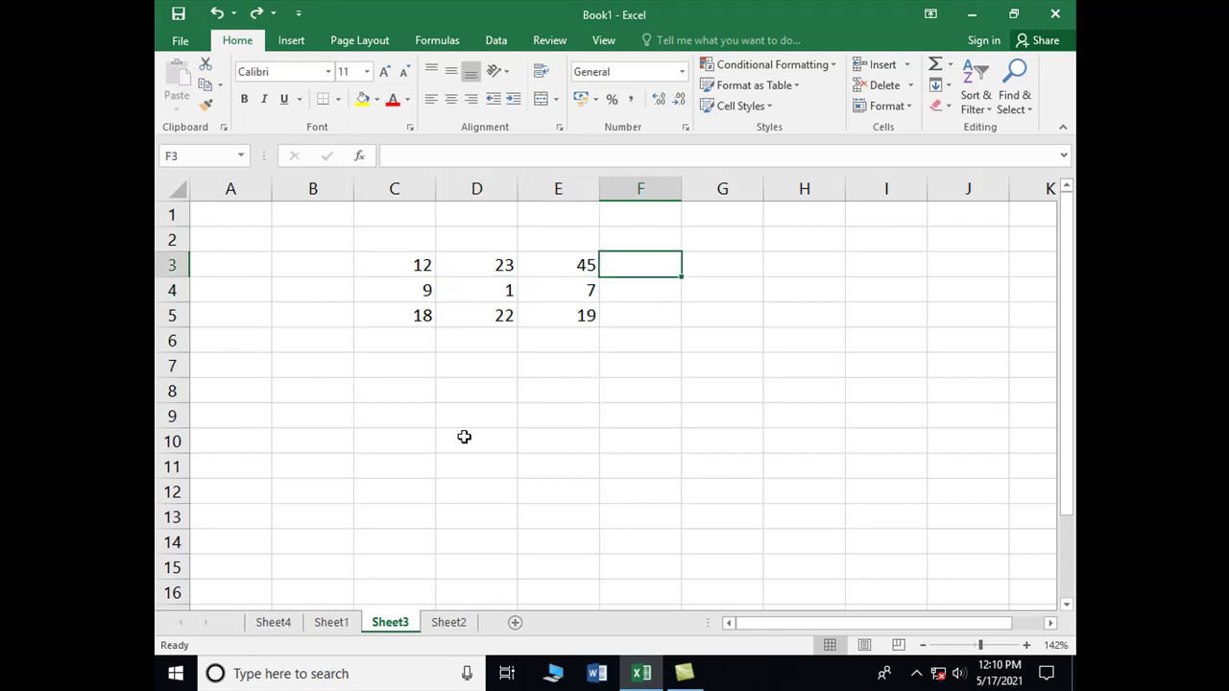
type("12")
key("Return")
type("34")
key("Return")
type("45")
key("Return")
Step: Add a fourth row to the number block by entering 45, 67, 78 and 89 in cells C6 to F6
key("Left")
key("Left")
key("Left")
type("45")
key("Tab")
type("67")
key("Tab")
type("78")
key("Tab")
type("89")
Step: Clear the middle cell D4 in the enlarged number block and undo the clearing
key("Left")
key("Left")
key("Up")
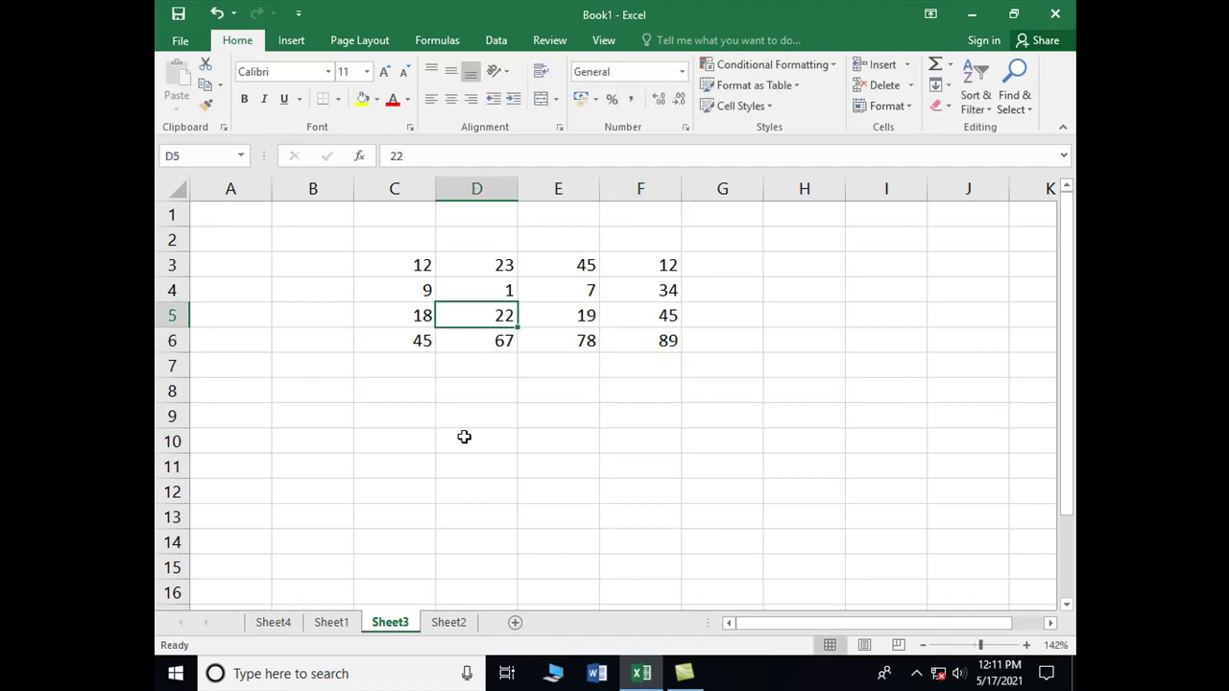
key("Up")
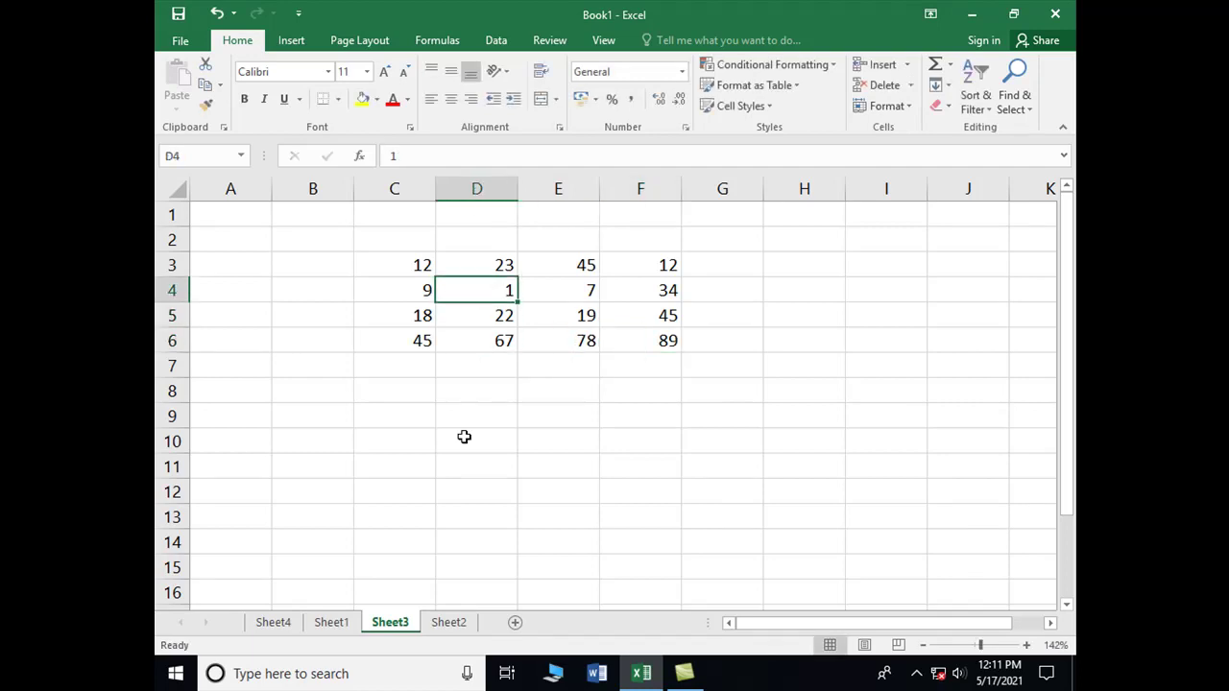
key("Delete")
key("ctrl+z")
Step: Insert a blank cell at D4 with the Shift cells right option, and undo the insertion
left_click(906, 65)
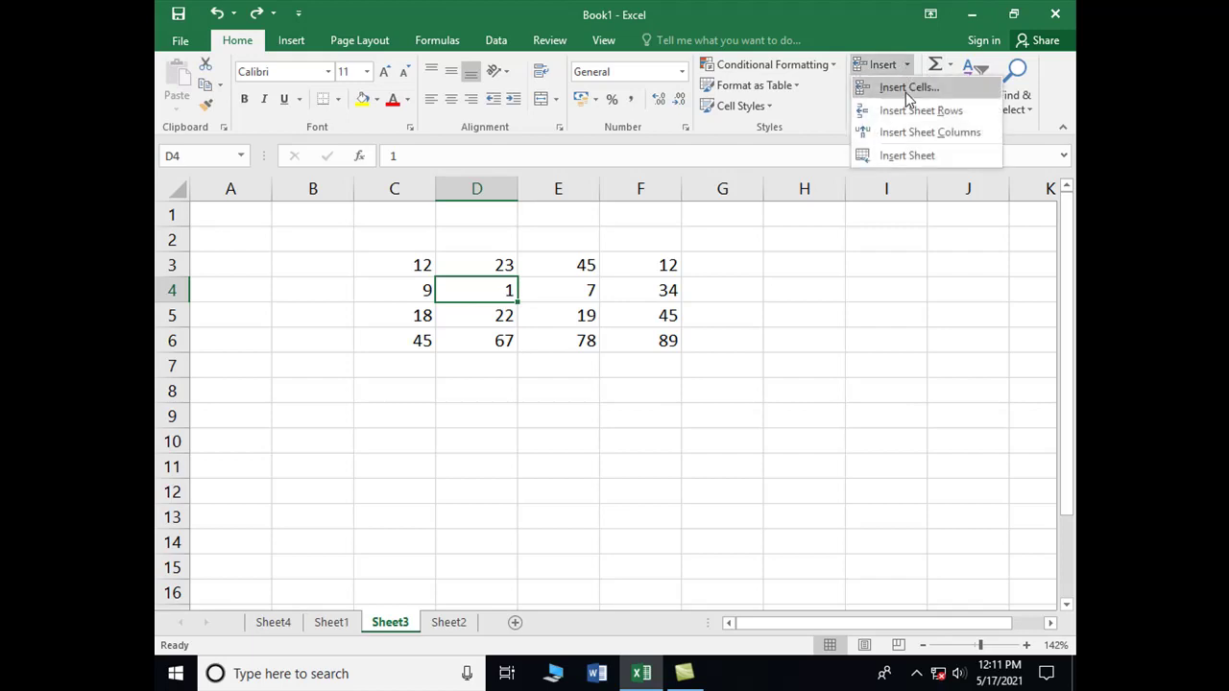
left_click(905, 90)
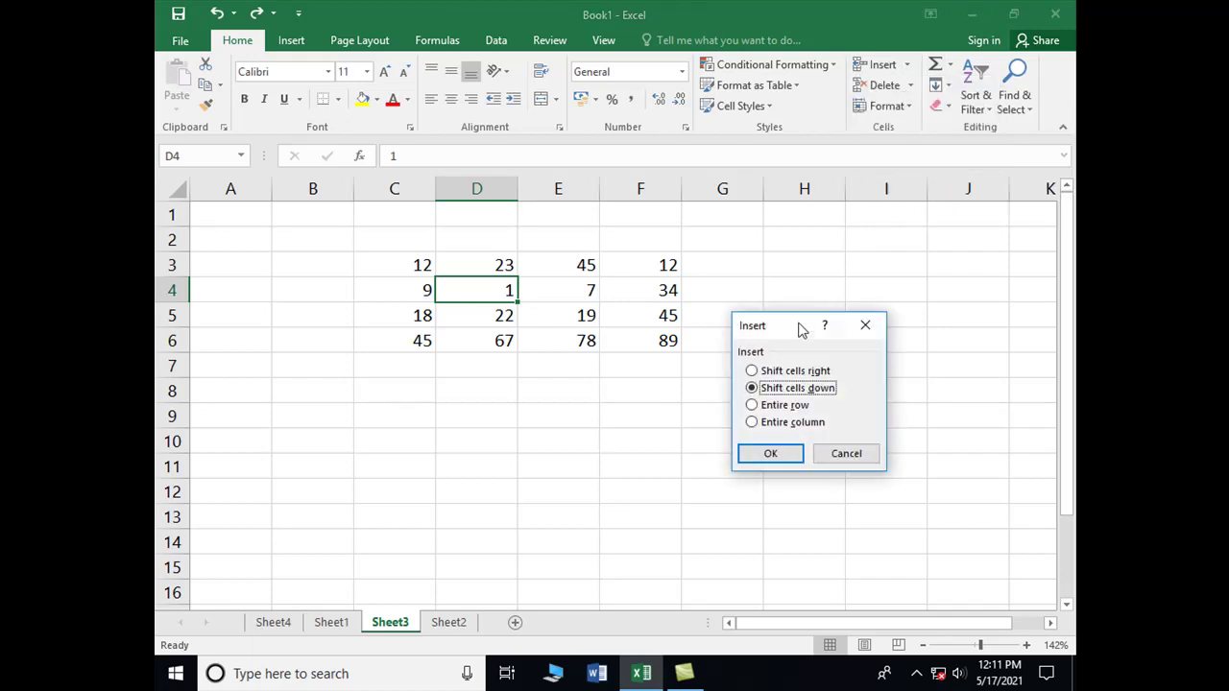
left_click_drag(802, 330, 826, 304)
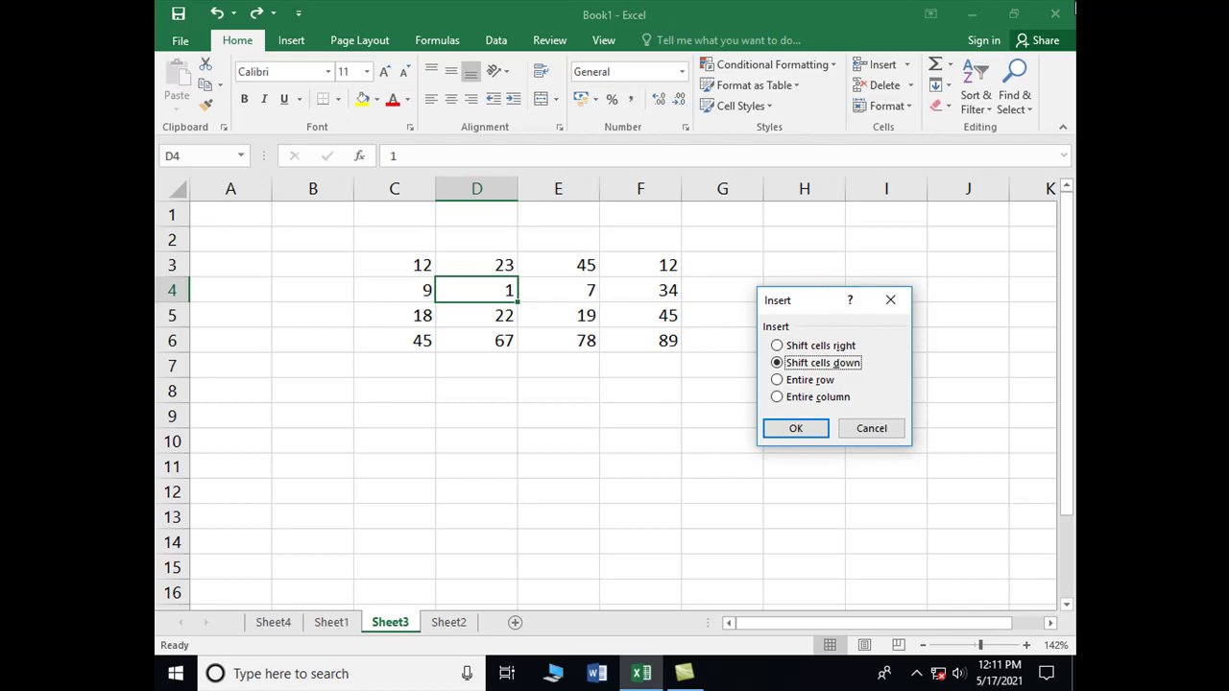
left_click(777, 347)
left_click(803, 429)
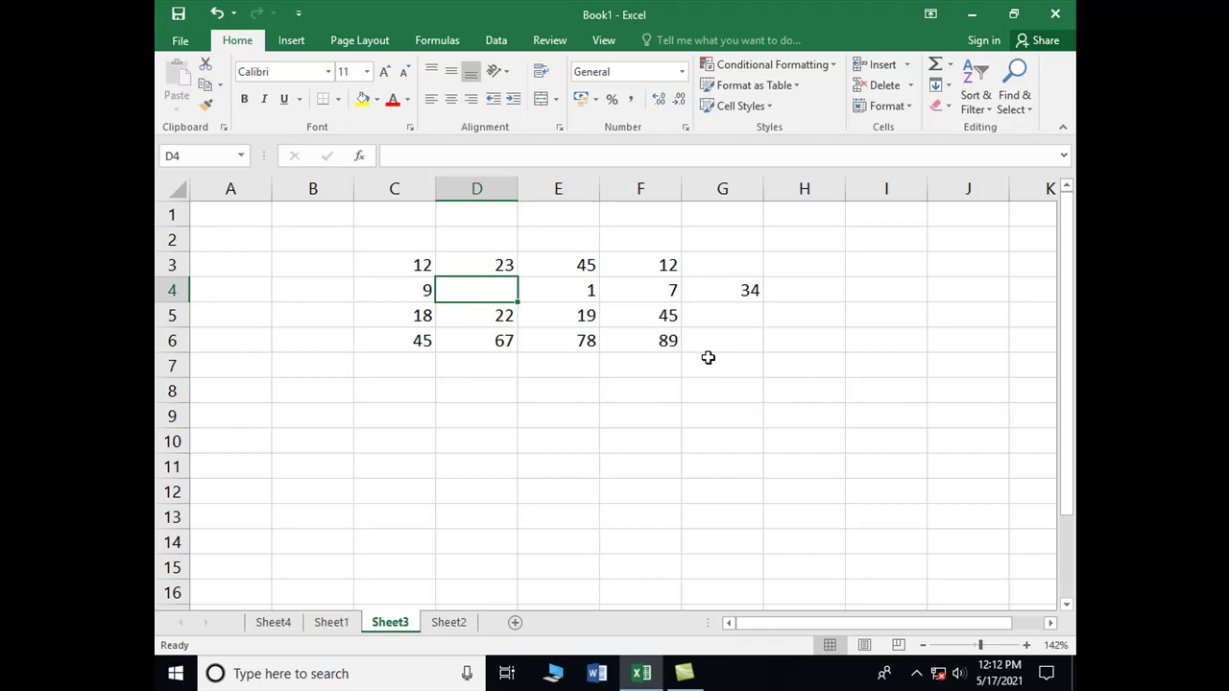
key("ctrl+z")
Step: Insert a blank cell at D4 with the Shift cells down option, and undo the insertion
left_click(910, 66)
left_click(917, 88)
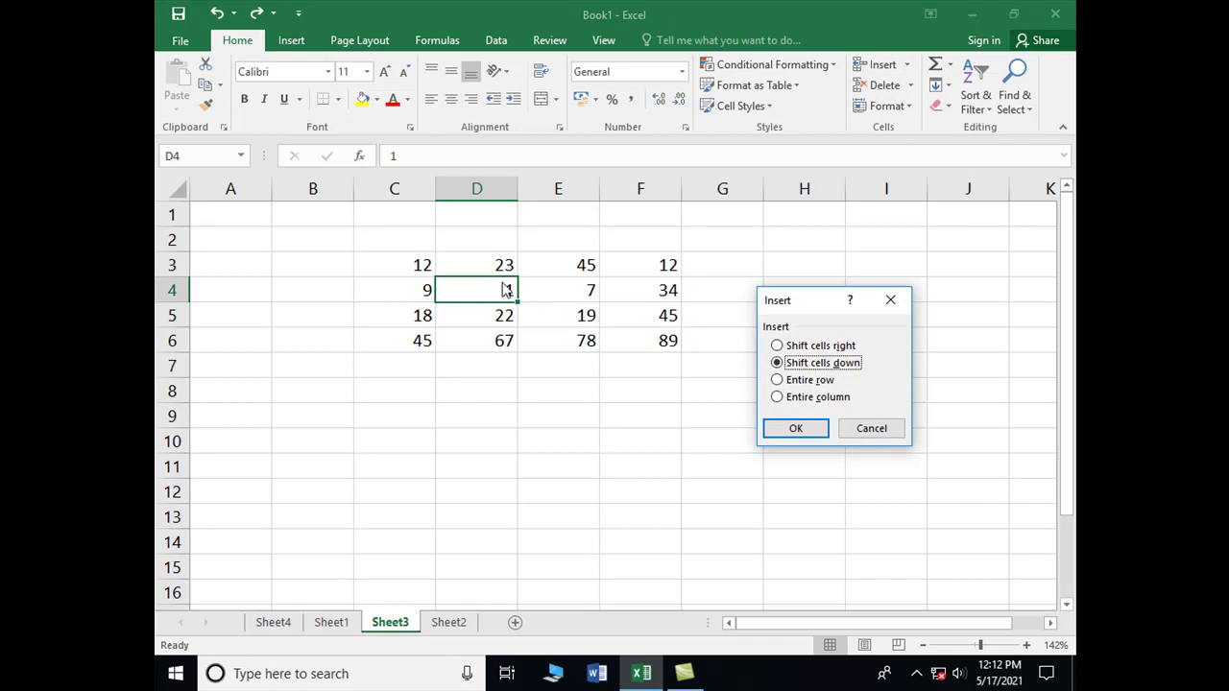
left_click(794, 430)
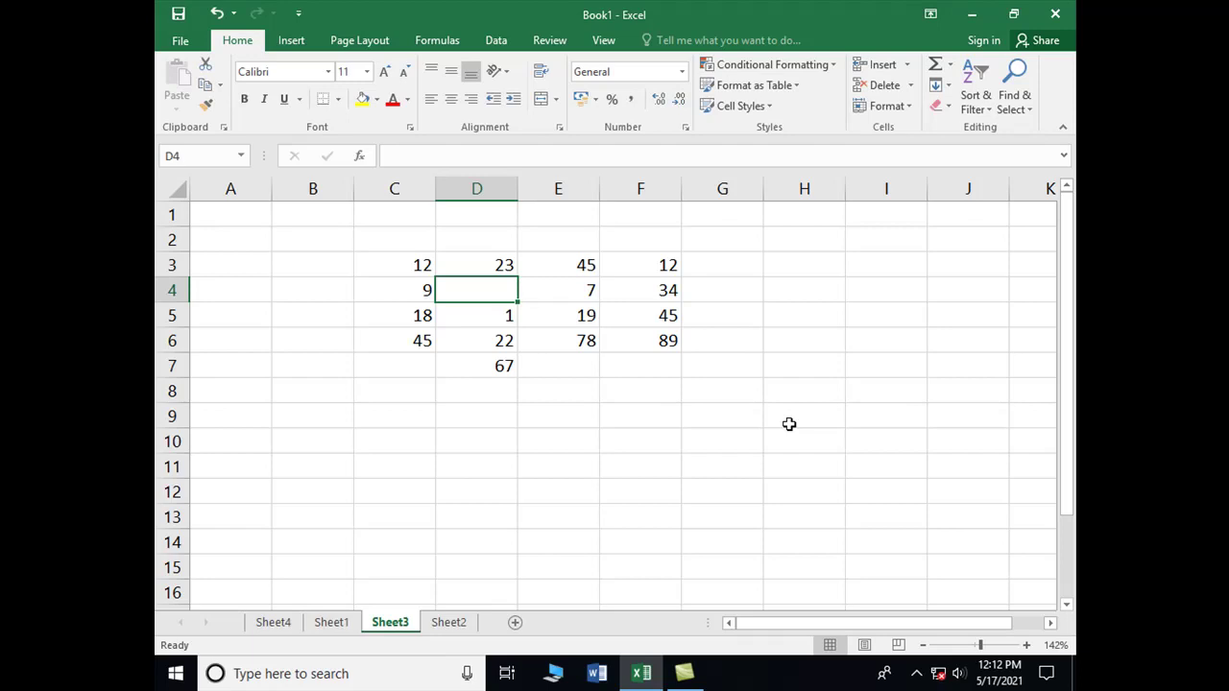
key("ctrl+z")
Step: Insert a blank row at D4 with the Entire row option of Insert Cells, and undo it
left_click(906, 65)
left_click(893, 86)
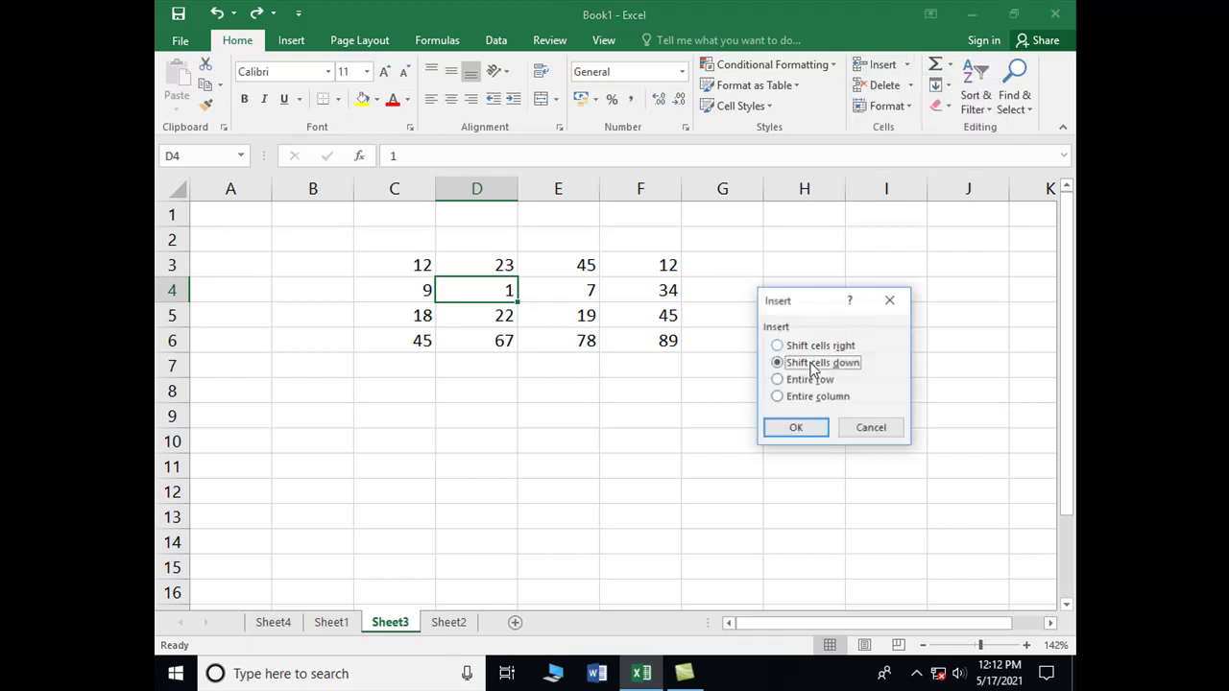
left_click(792, 381)
left_click(794, 429)
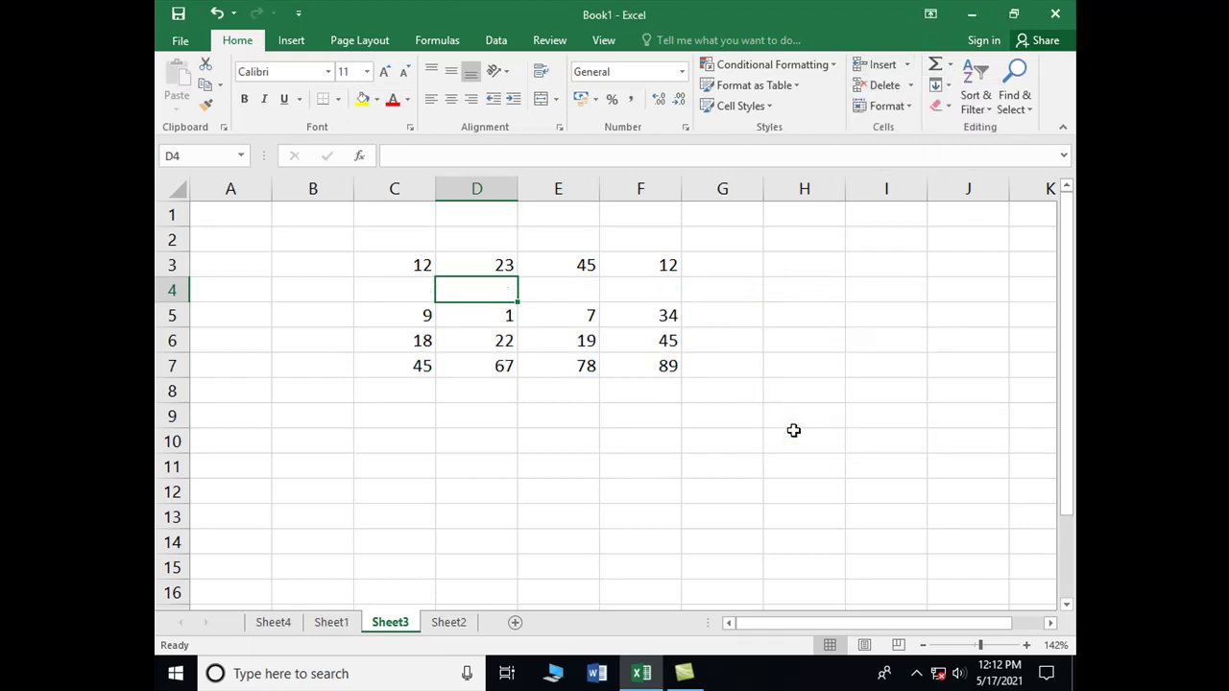
key("ctrl+z")
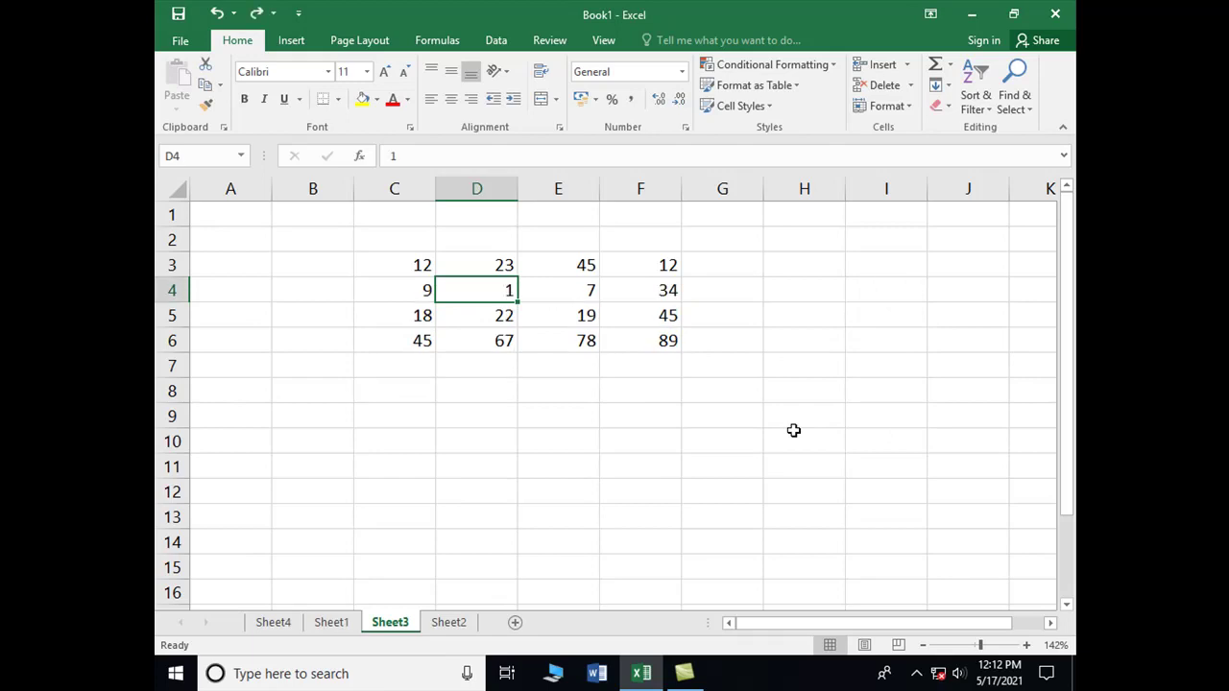
Step: Insert an entire blank column at cell D4, and undo the column insertion
left_click(903, 74)
key("Escape")
left_click(881, 64)
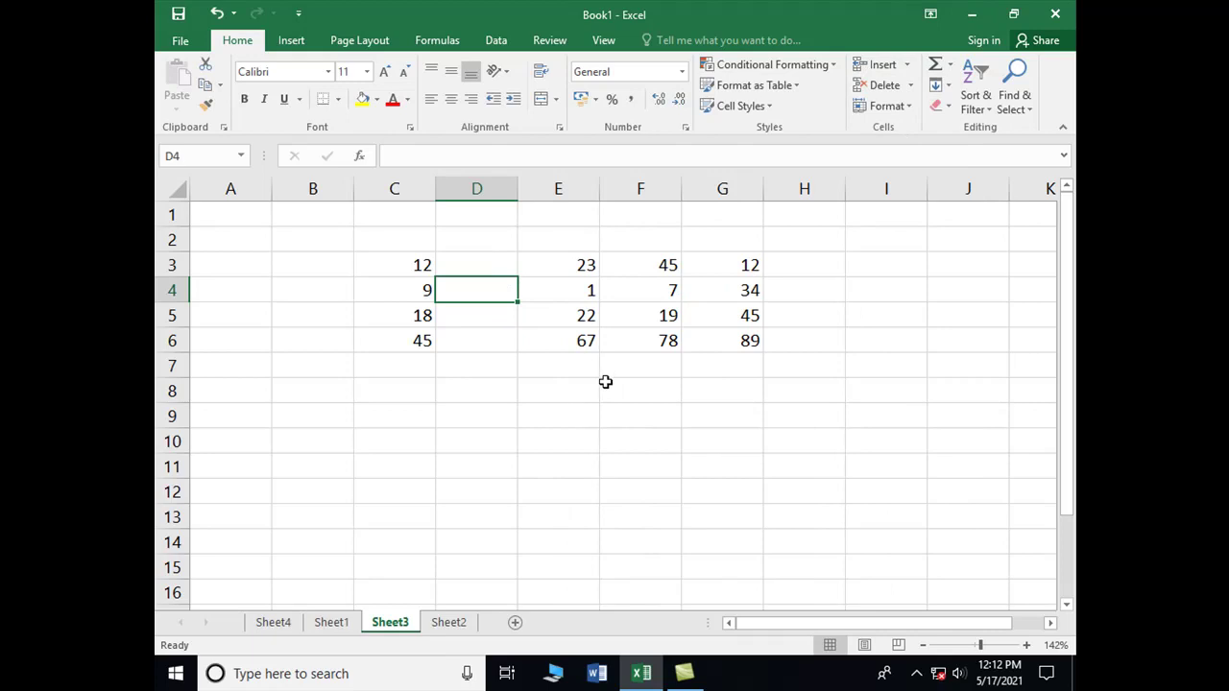
key("ctrl+z")
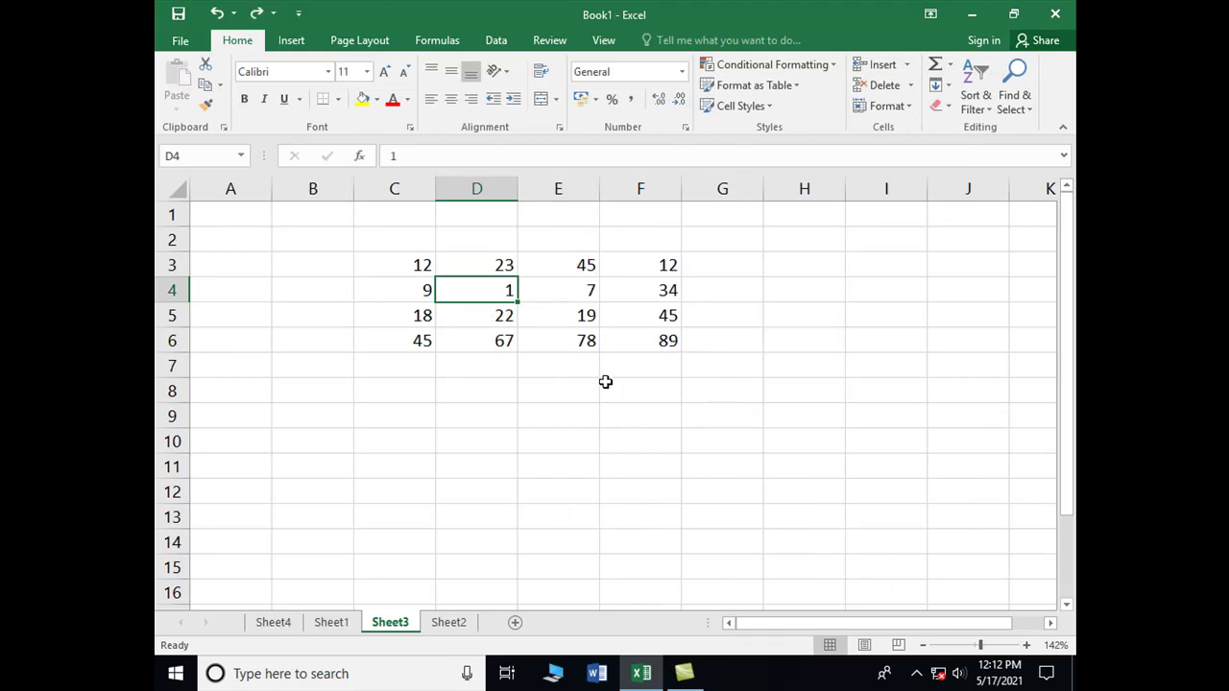
Step: Return to the list of topic notes on Sheet1
left_click(345, 623)
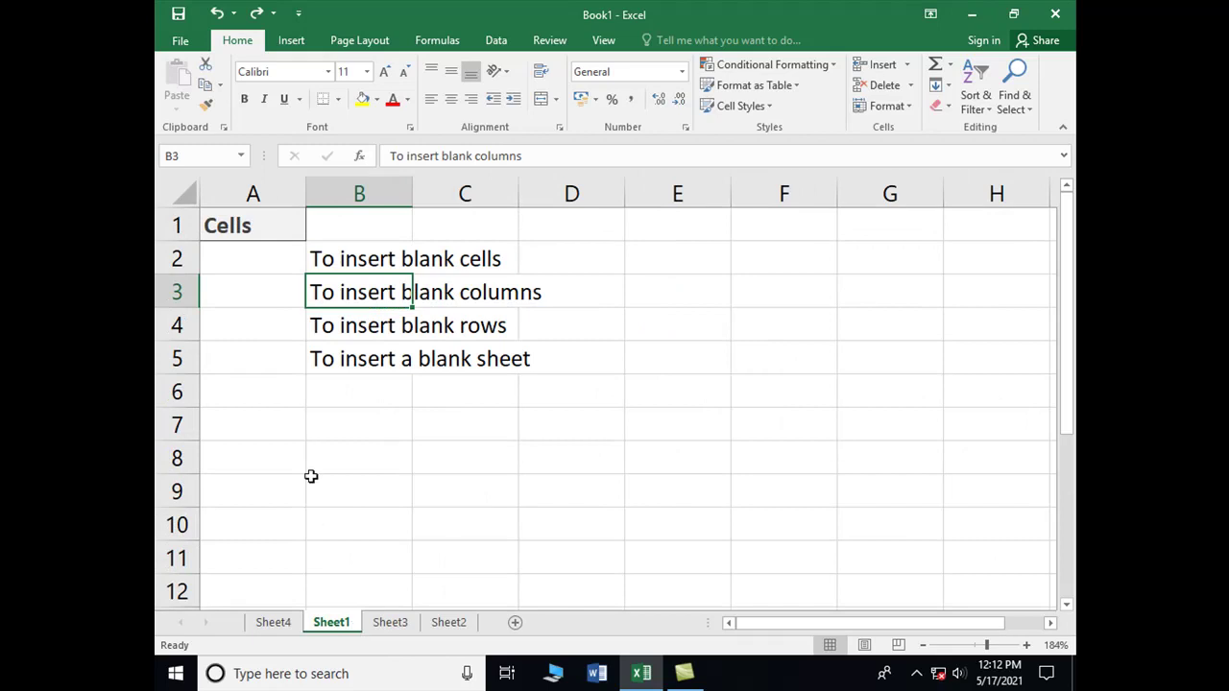